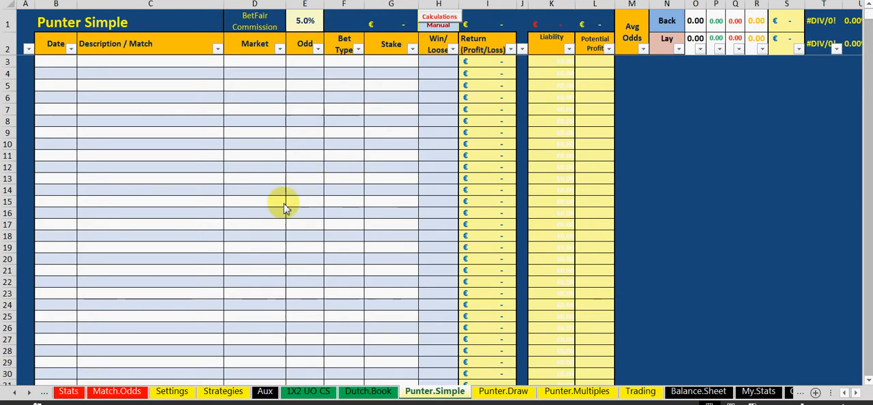
Open the Stats sheet and examine the goals per 15 minutes and probability to score tables for Boavista and Benfica
click(69, 392)
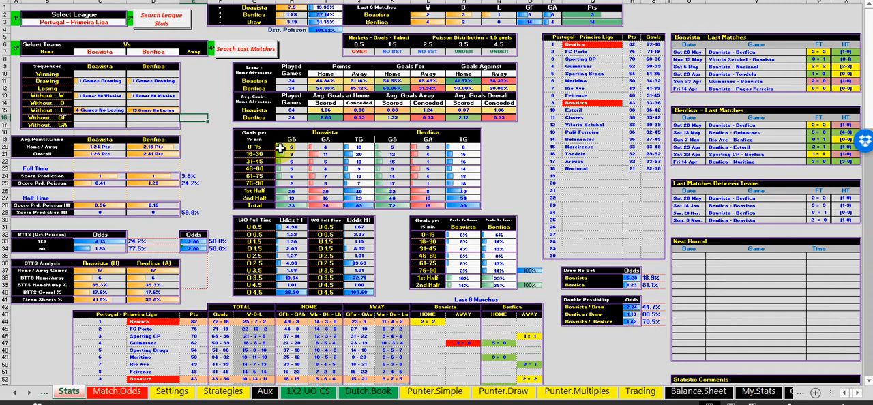
drag(280, 147, 475, 206)
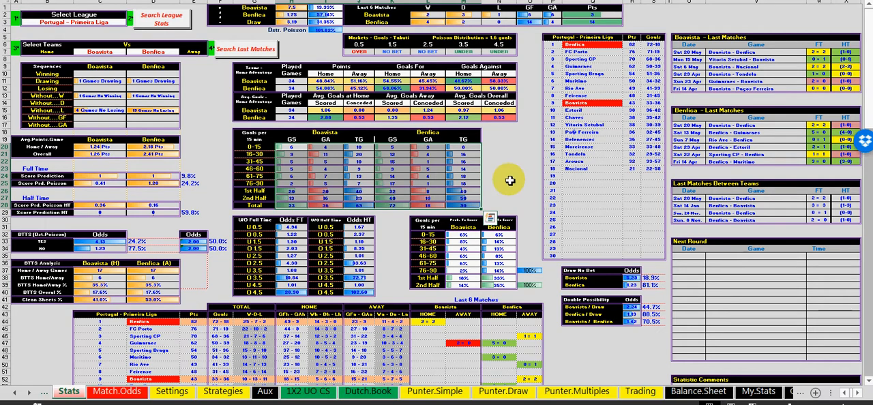
click(508, 177)
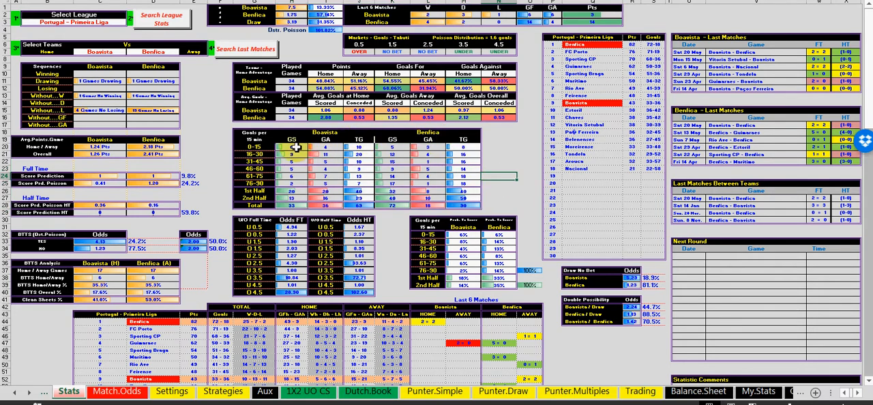
drag(294, 148, 478, 206)
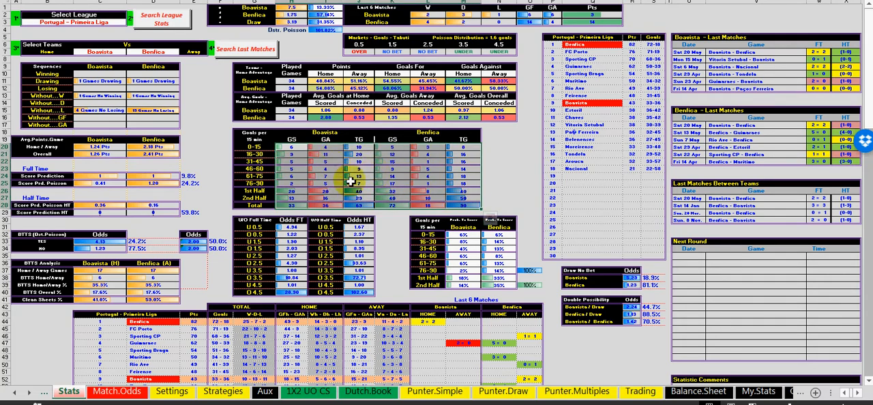
drag(288, 146, 470, 202)
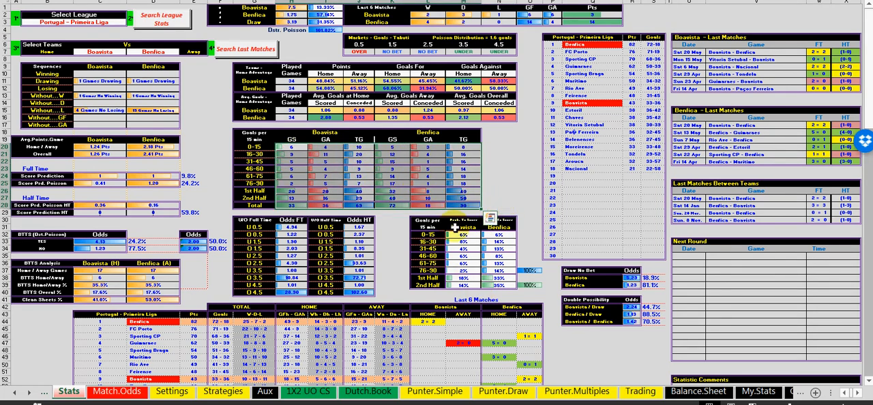
drag(454, 234, 502, 279)
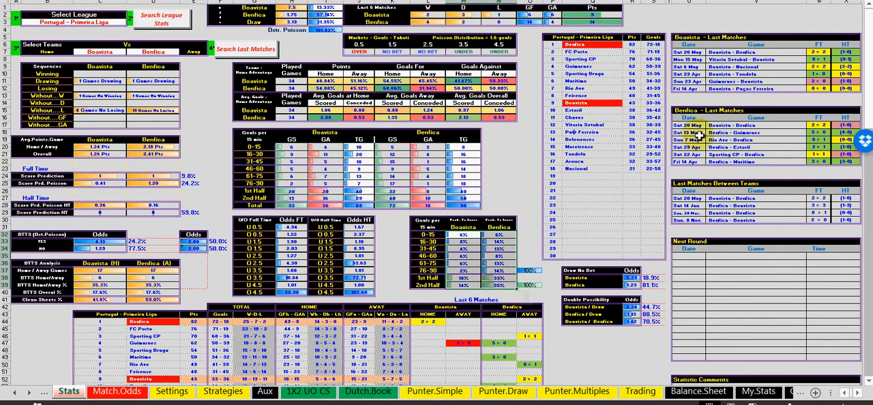
Examine the Statistic Comments list and the Under/Over Goals table in the lower part of the Stats sheet
scroll(698, 268, down, 2)
scroll(698, 268, down, 4)
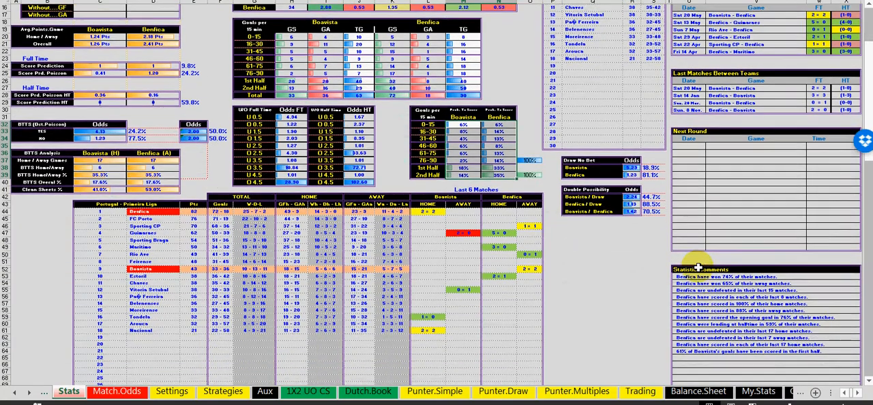
scroll(696, 265, down, 5)
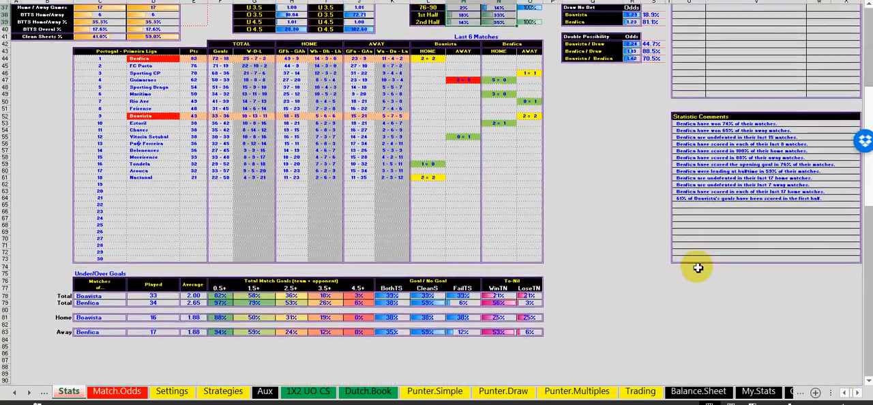
drag(695, 127, 695, 198)
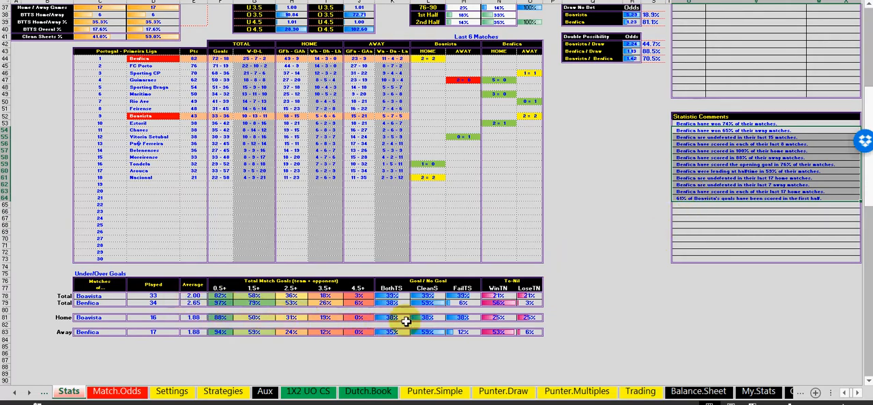
scroll(314, 320, up, 12)
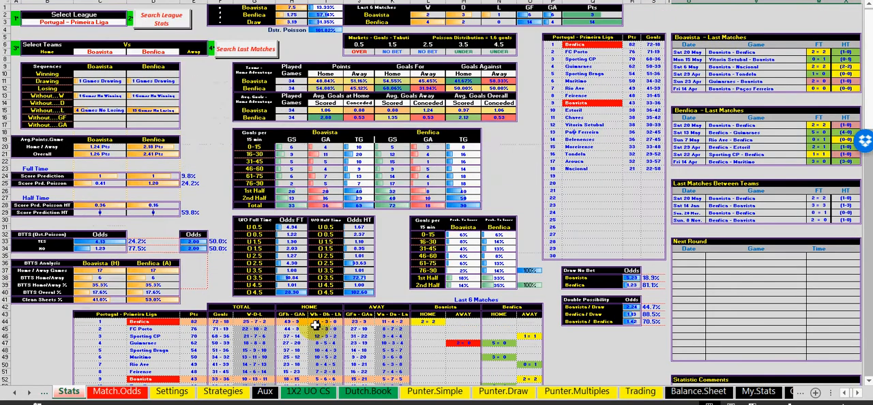
Examine the Drawing, Without W and Without L rows of the Sequences table for both teams
click(204, 117)
click(204, 109)
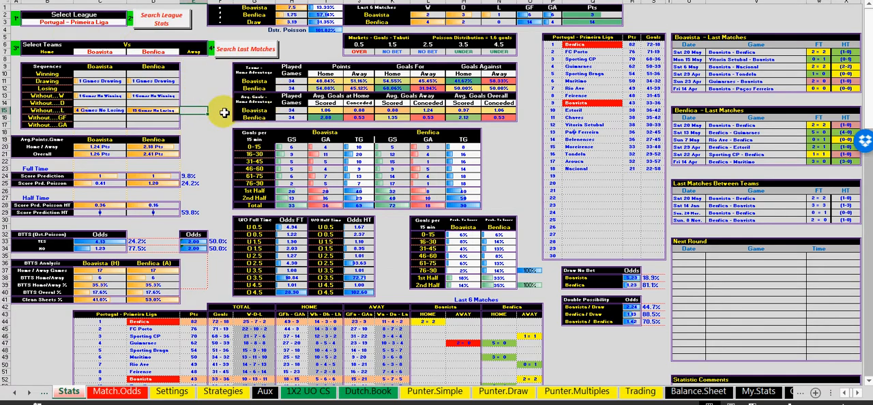
click(191, 82)
click(191, 95)
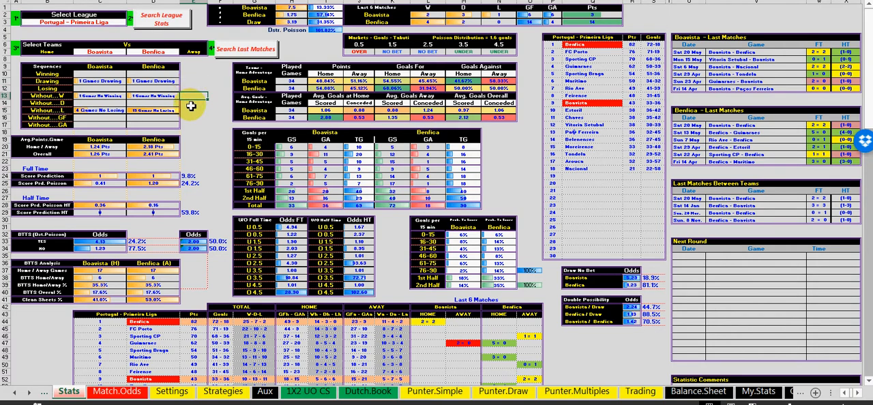
click(190, 111)
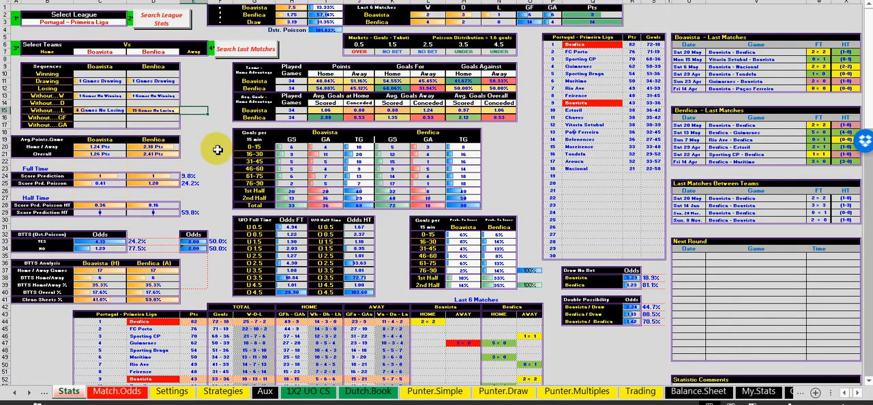
click(193, 97)
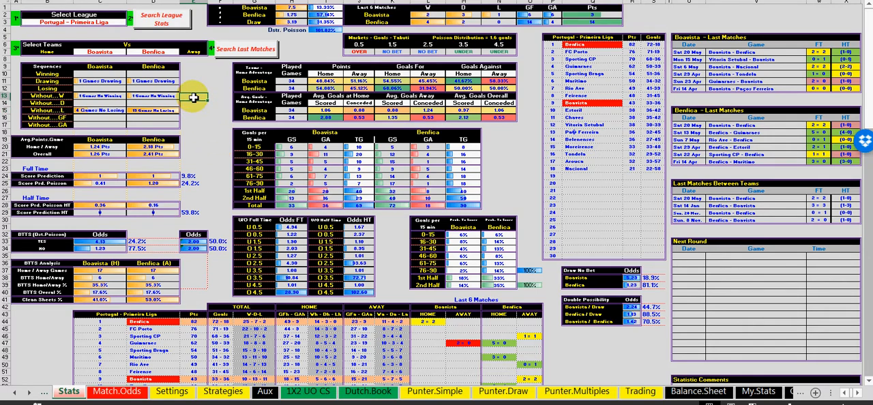
click(195, 81)
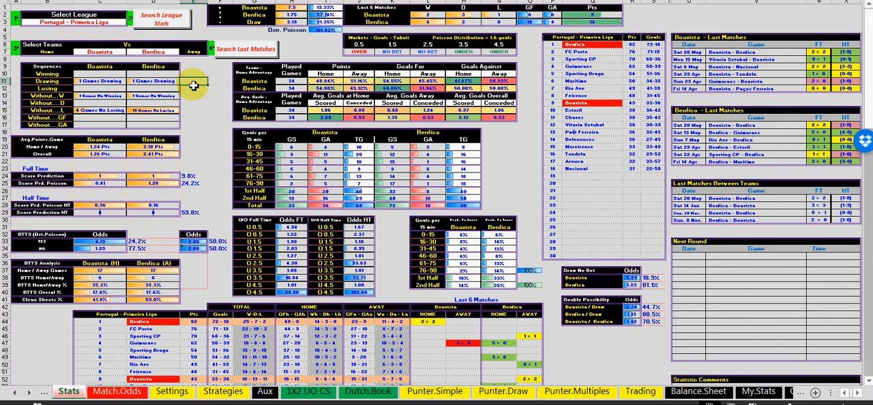
click(193, 97)
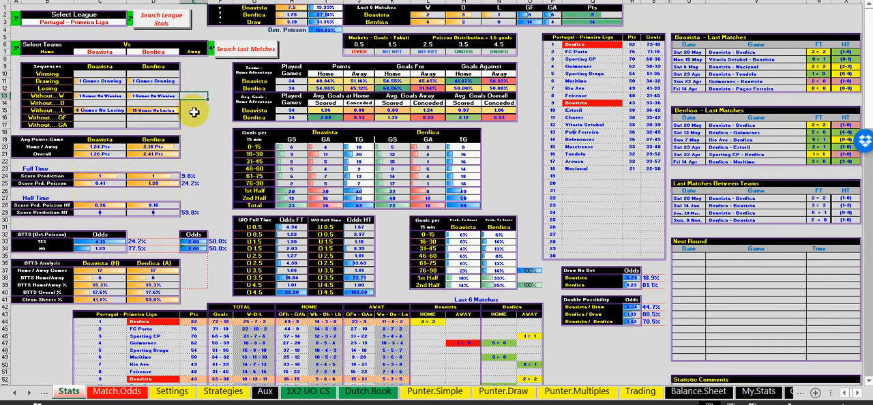
click(194, 111)
click(193, 96)
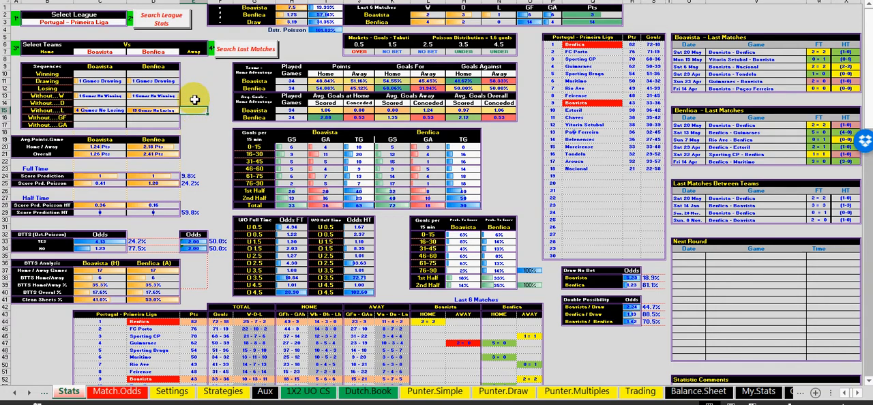
click(195, 82)
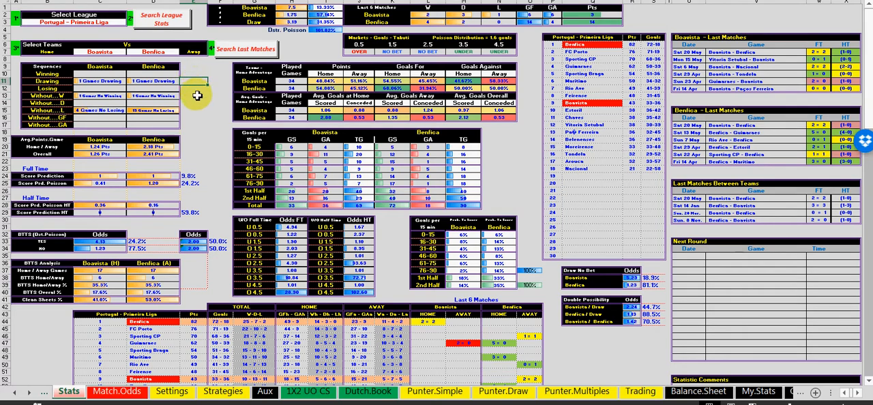
click(197, 110)
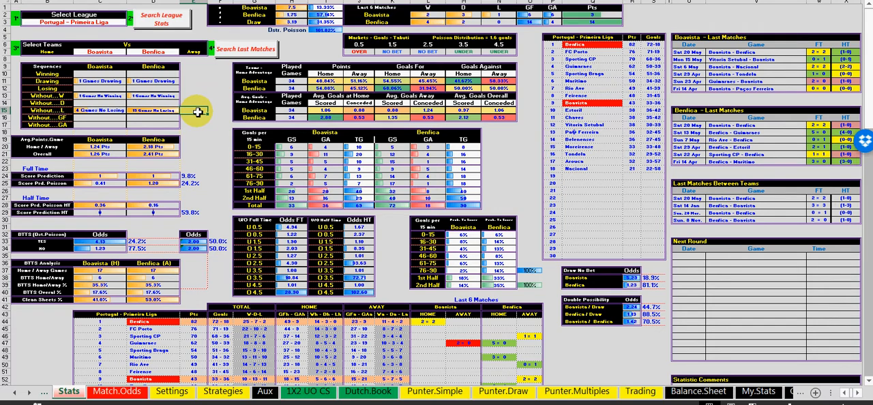
click(196, 96)
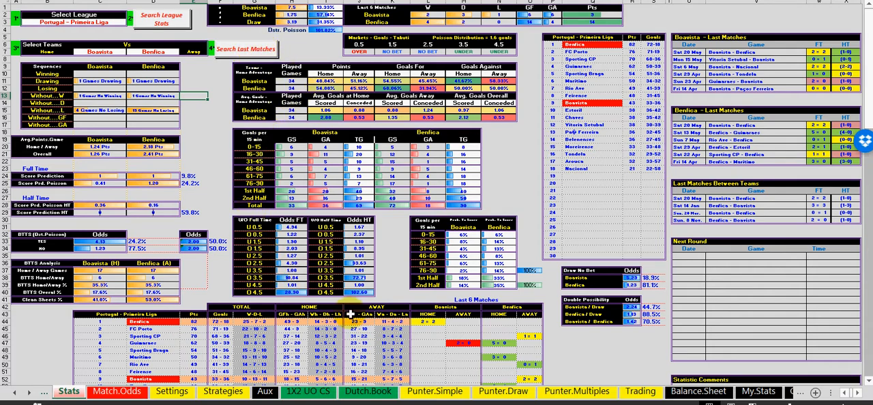
click(193, 112)
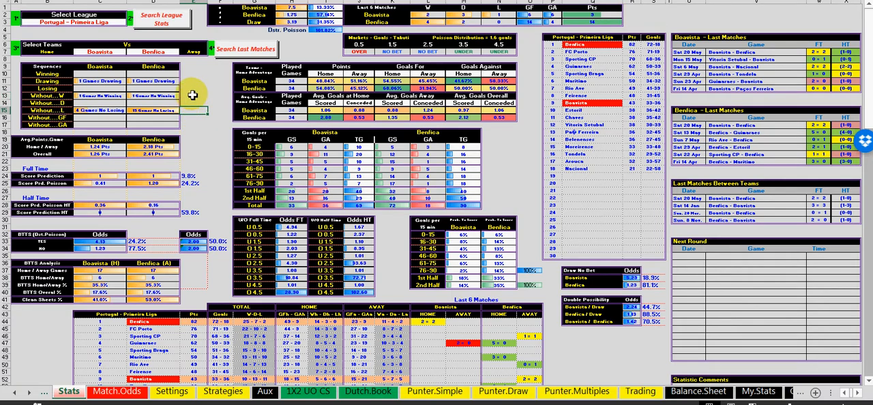
click(193, 94)
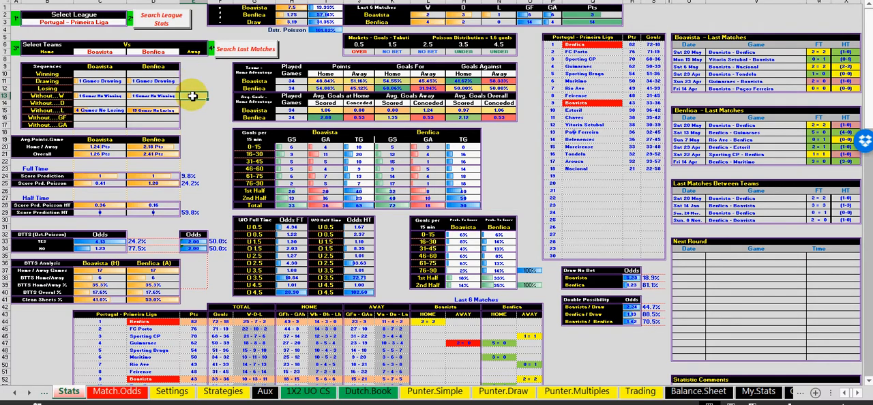
click(191, 81)
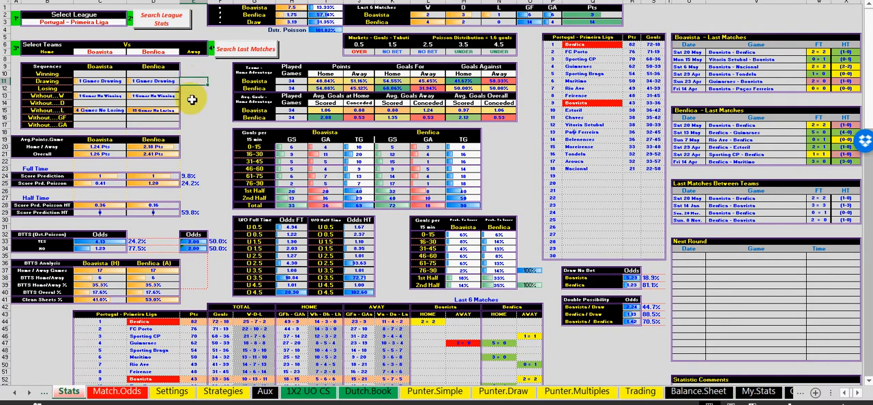
click(192, 96)
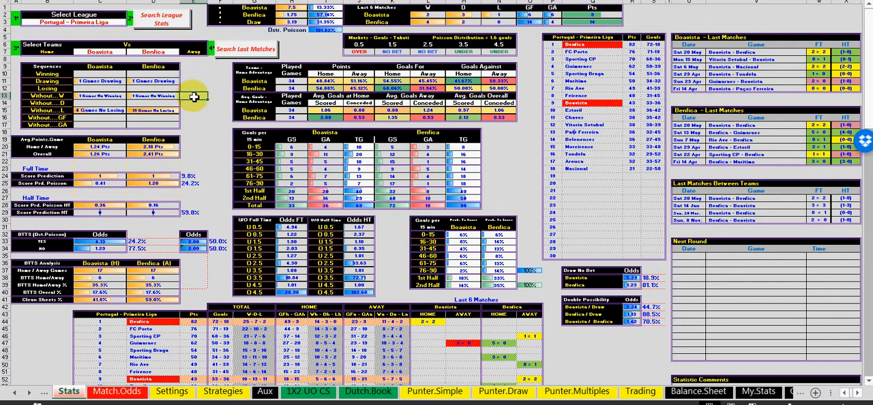
click(213, 97)
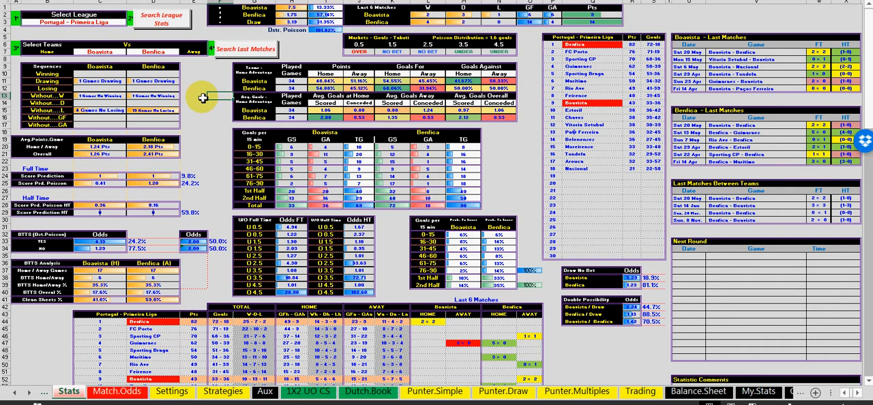
click(193, 81)
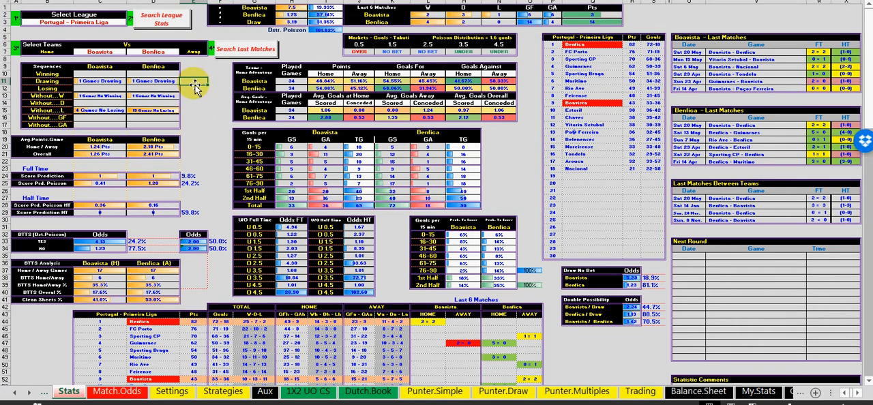
click(194, 96)
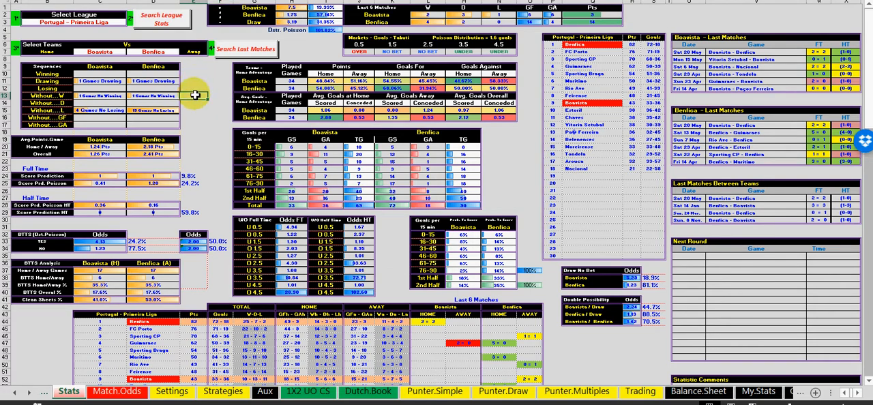
Open the Punter.Simple sheet and select cell C10 in the Description / Match column
click(434, 391)
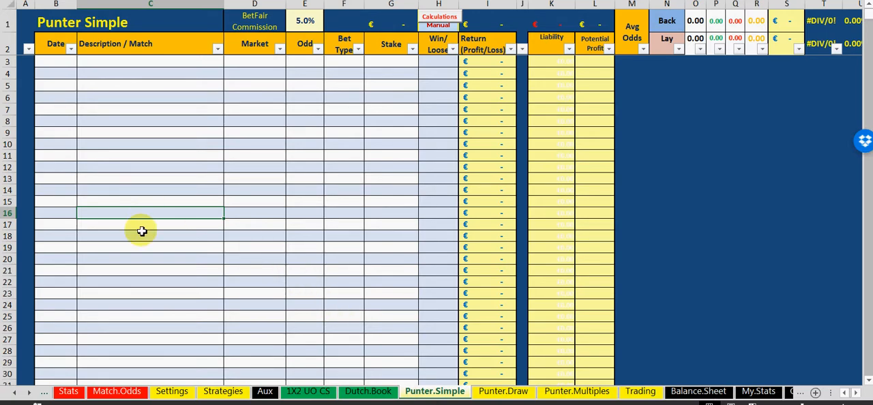
click(133, 145)
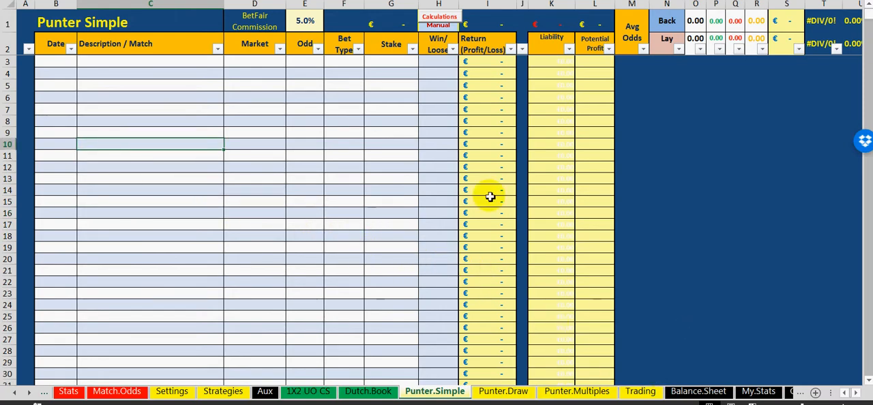
Open the Balance.Sheet and look over its dated rows and the Deposit, Withdrawal and Balance columns
click(691, 394)
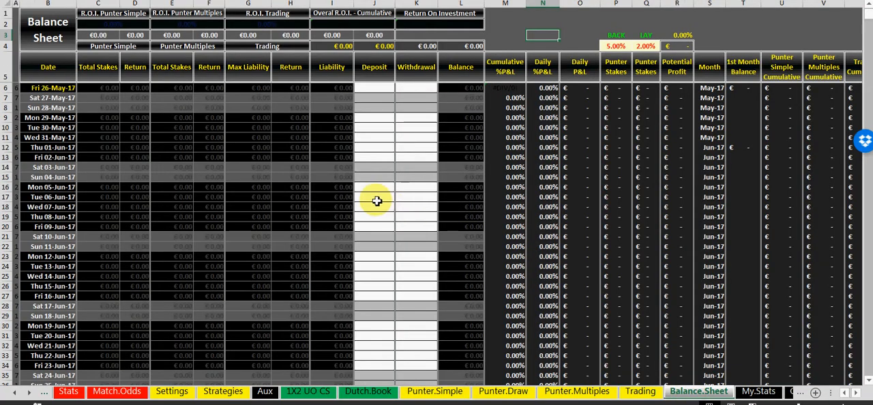
scroll(368, 190, down, 1)
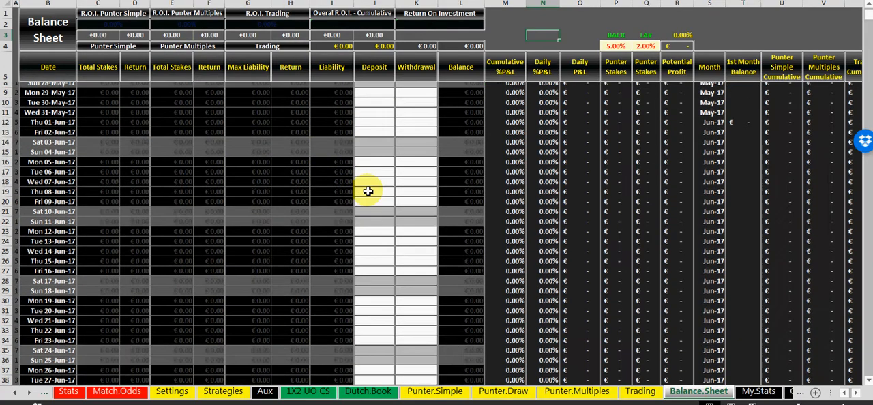
scroll(368, 191, up, 1)
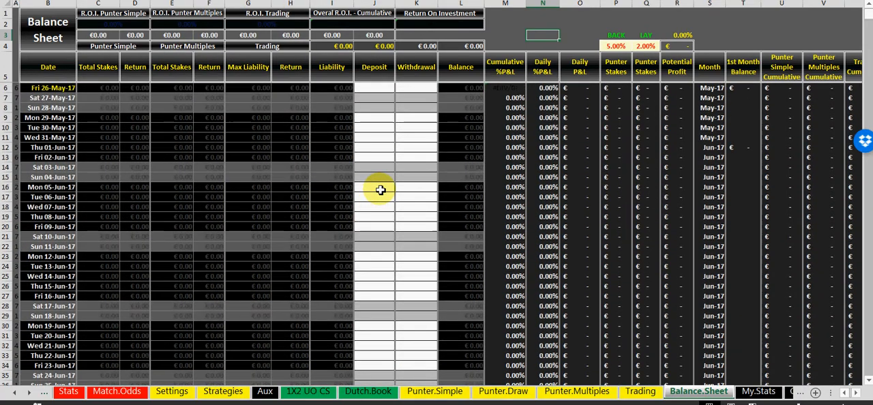
scroll(379, 190, down, 7)
scroll(380, 190, up, 7)
click(62, 88)
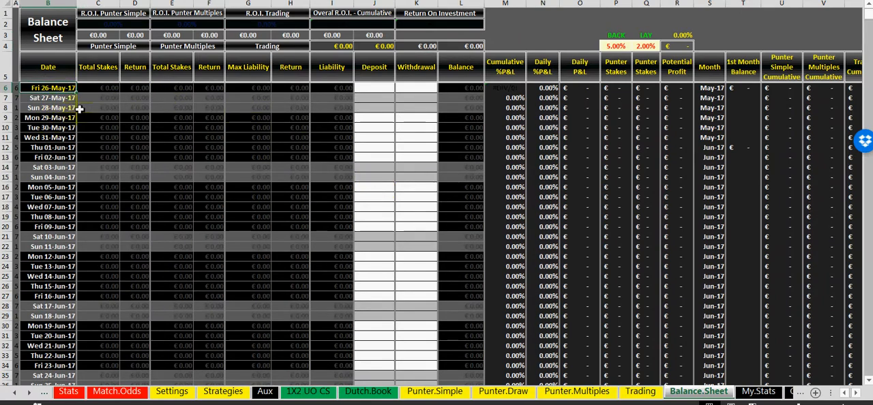
Enter a deposit of 100 for Fri 26-May-17 in the balance sheet
click(376, 147)
click(378, 85)
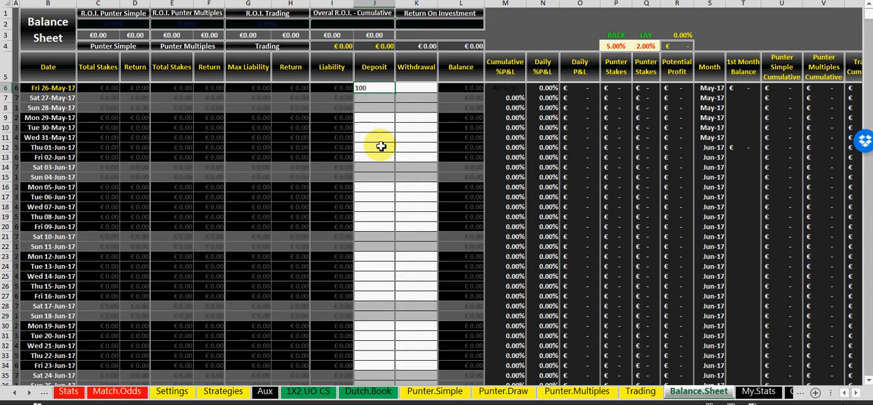
text(100)
click(380, 128)
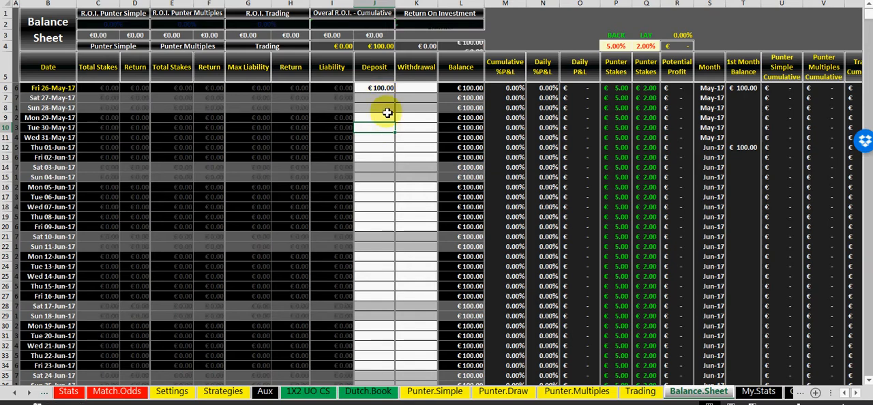
click(383, 89)
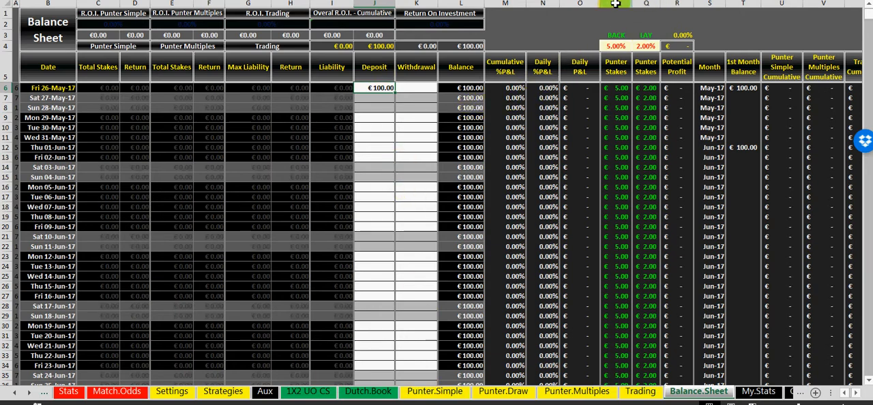
Set the BACK punter stake percentage to 10% and the LAY percentage to 1%
drag(615, 4, 637, 6)
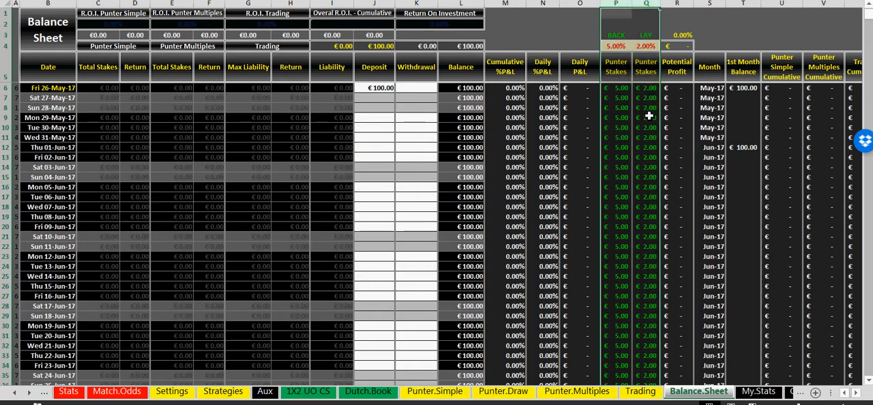
click(628, 46)
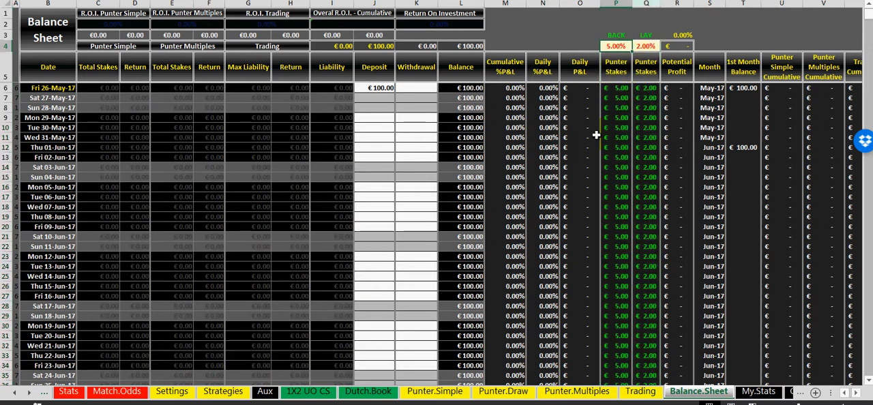
text(1)
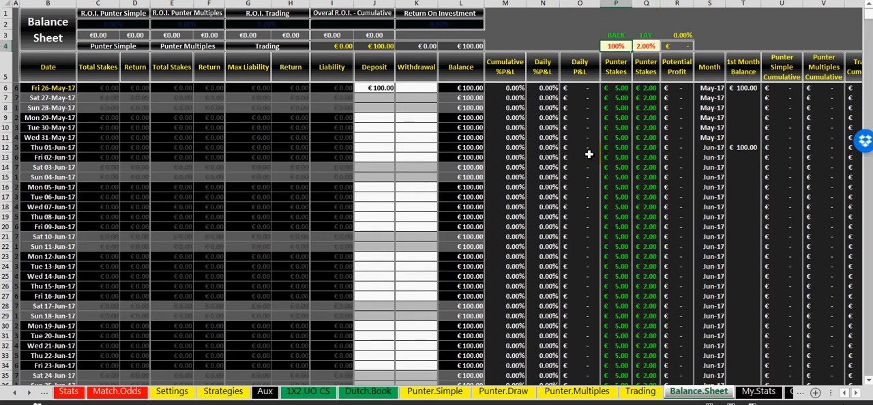
text(0)
click(549, 88)
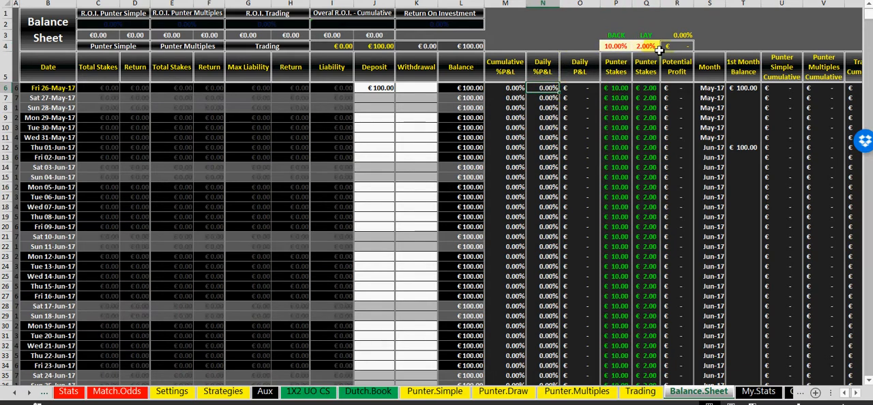
click(654, 46)
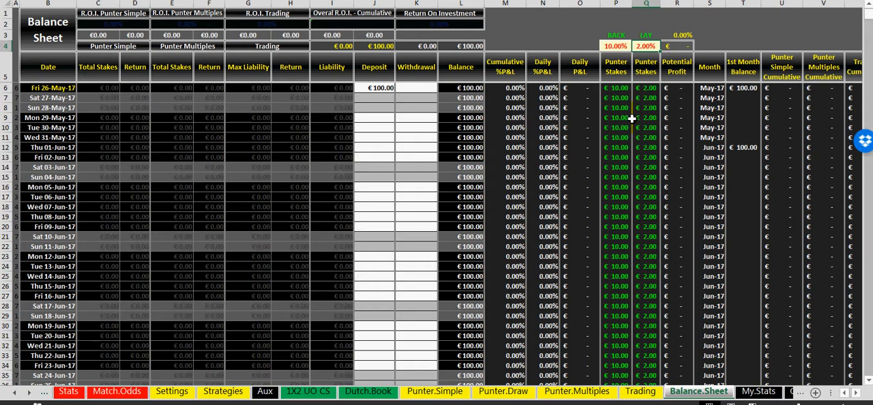
text(1)
click(616, 137)
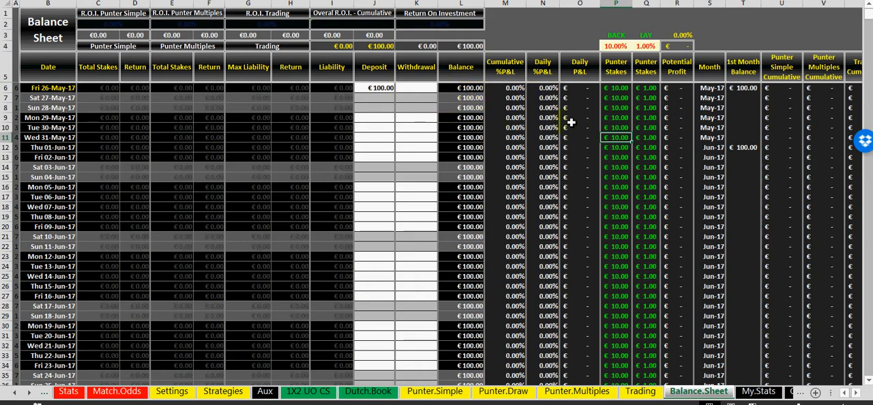
Set the BACK punter stake percentage to 5% and the LAY percentage to 2%
click(617, 45)
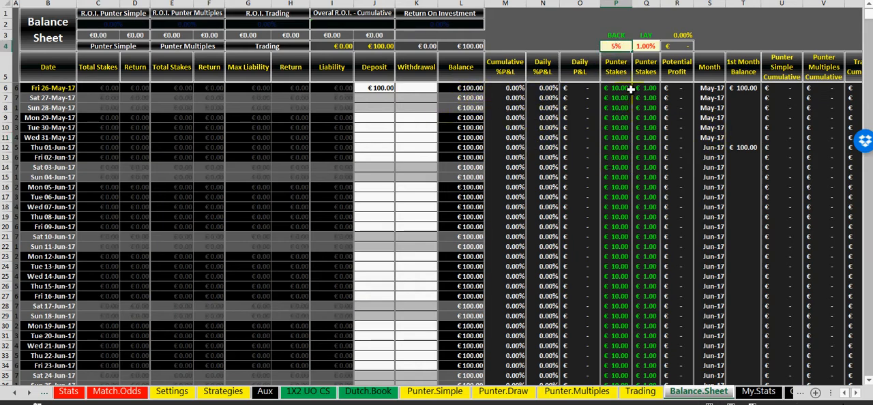
click(646, 46)
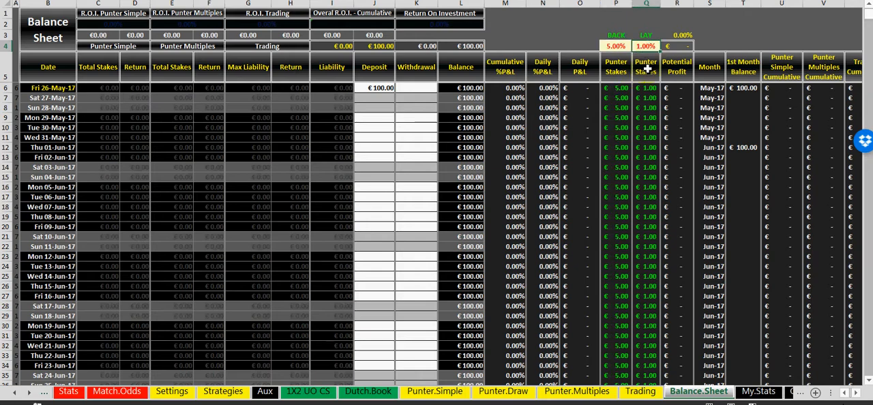
click(640, 126)
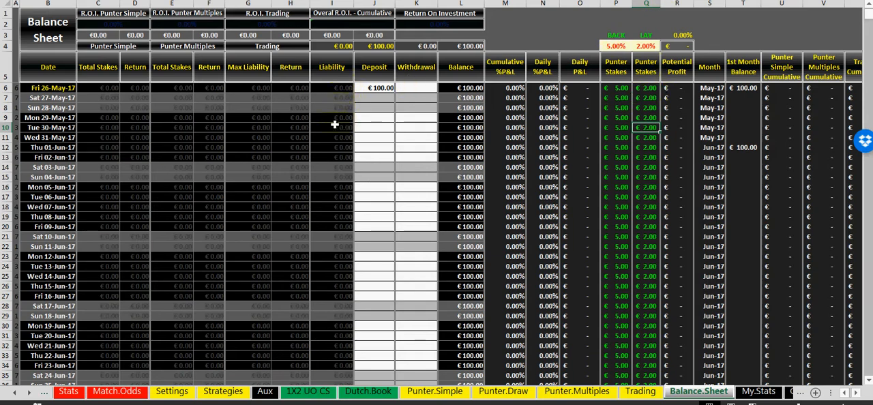
Open the Punter.Simple sheet and enter 26-5-17 as the date of the first bet in row 3
click(434, 391)
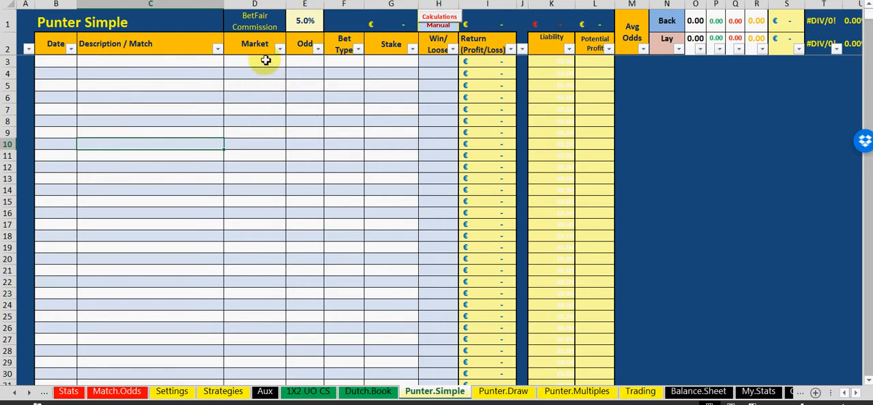
click(162, 75)
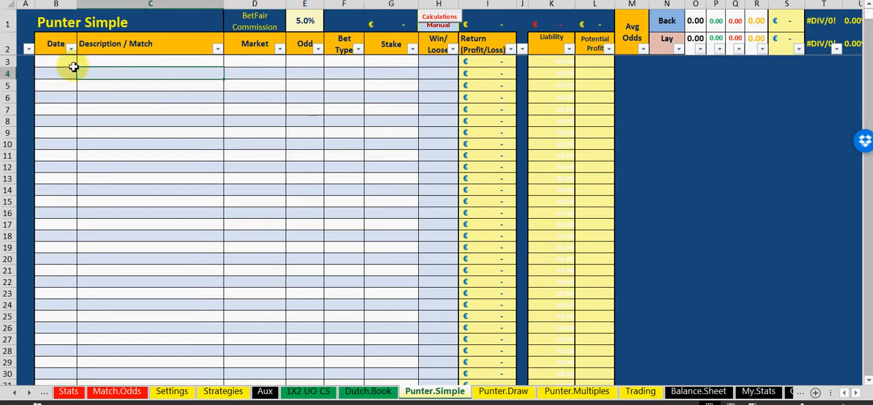
click(64, 65)
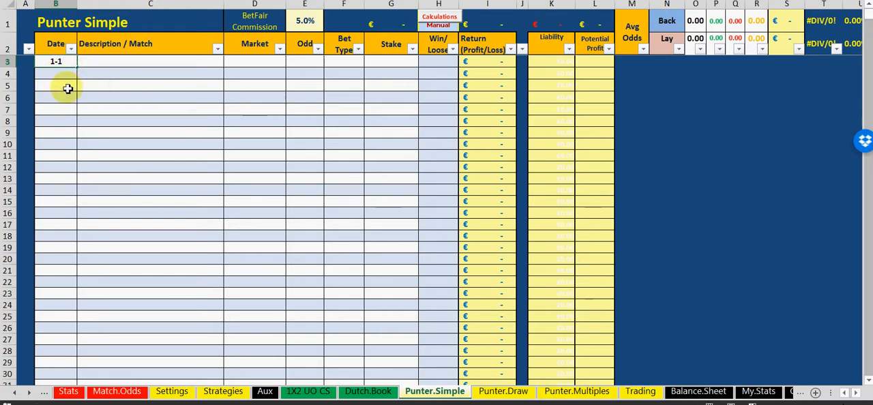
text(1-1)
click(64, 61)
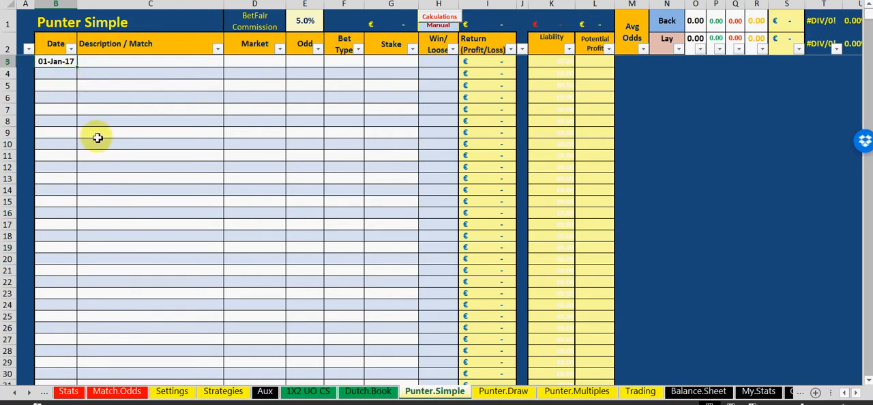
text(26)
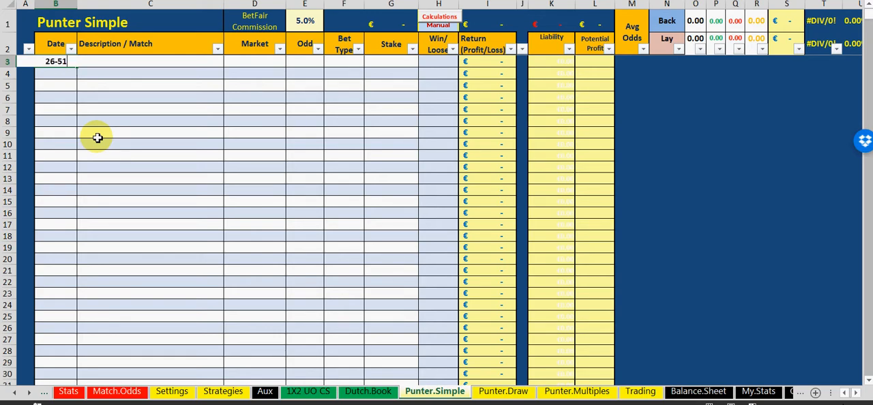
text(-5-17)
click(97, 135)
click(132, 60)
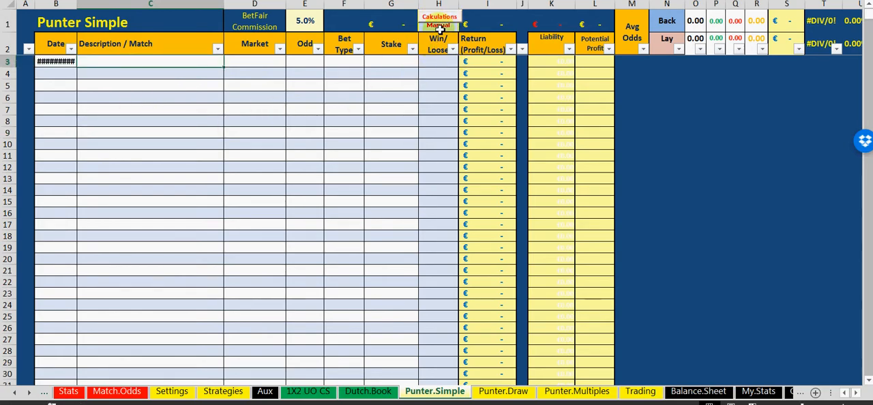
Run the Calculations function of the Punter.Simple sheet and select the date cell in row 3
click(438, 25)
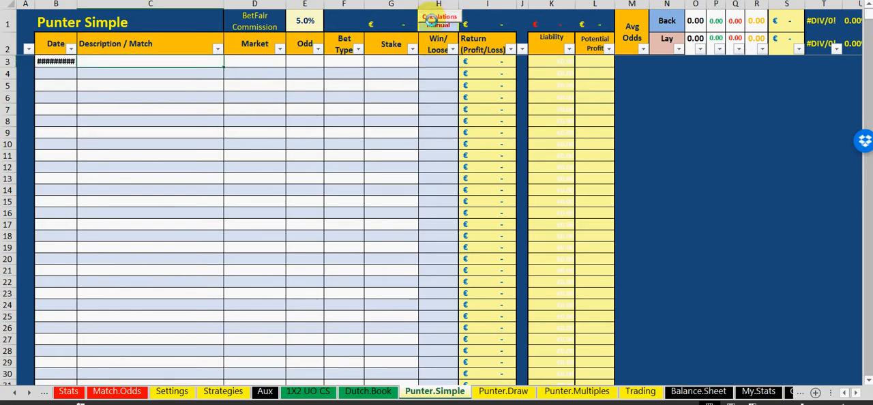
click(431, 24)
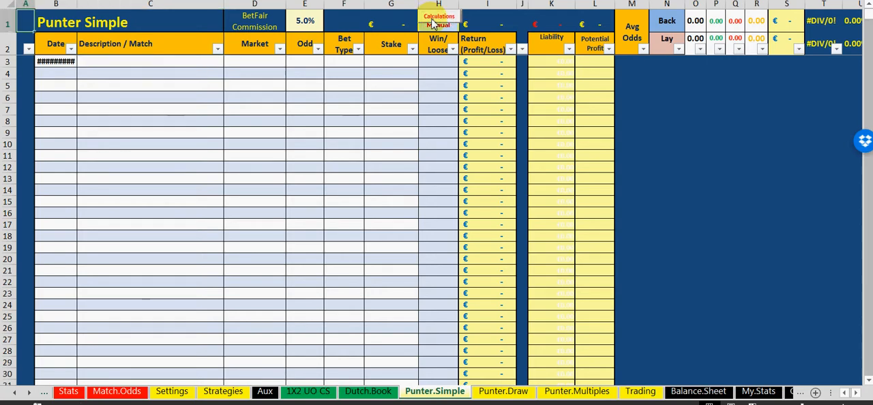
click(229, 143)
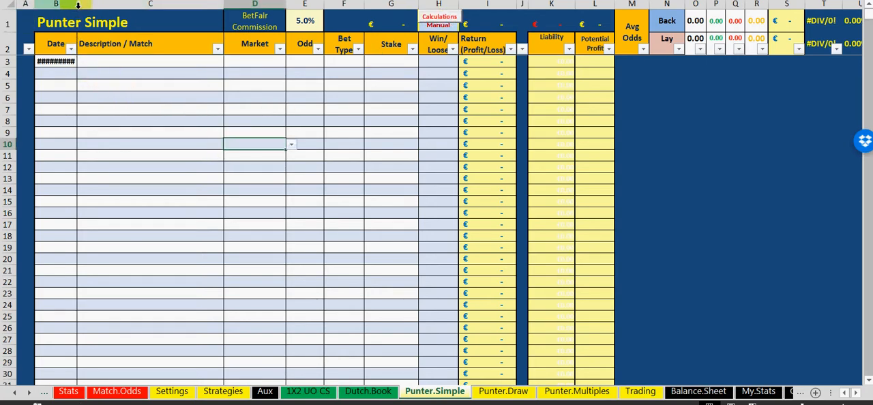
click(71, 61)
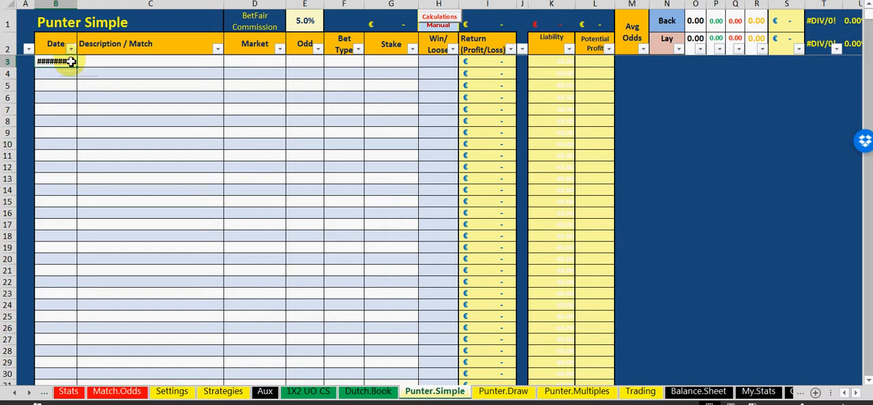
Enter A - B as the match description of the first bet in row 3
click(117, 84)
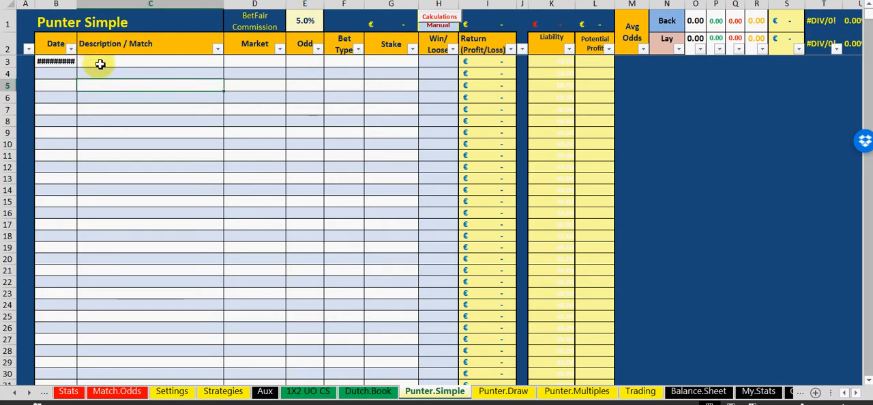
click(100, 64)
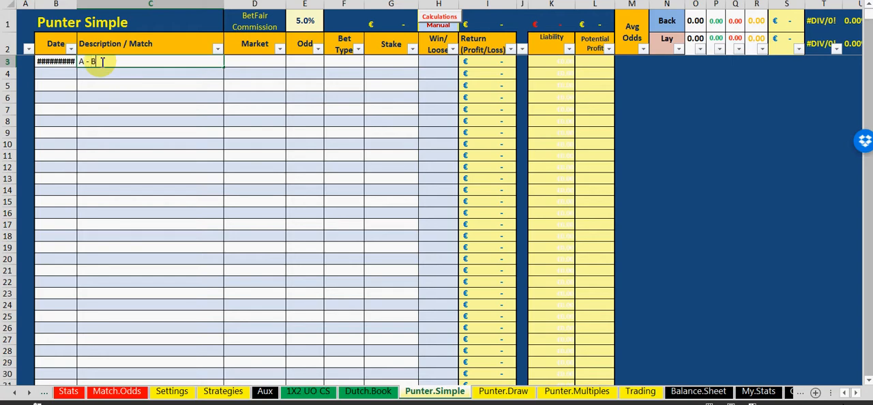
click(191, 122)
Choose 1X2 as the market for the A - B bet in row 3
click(254, 53)
click(270, 71)
click(274, 62)
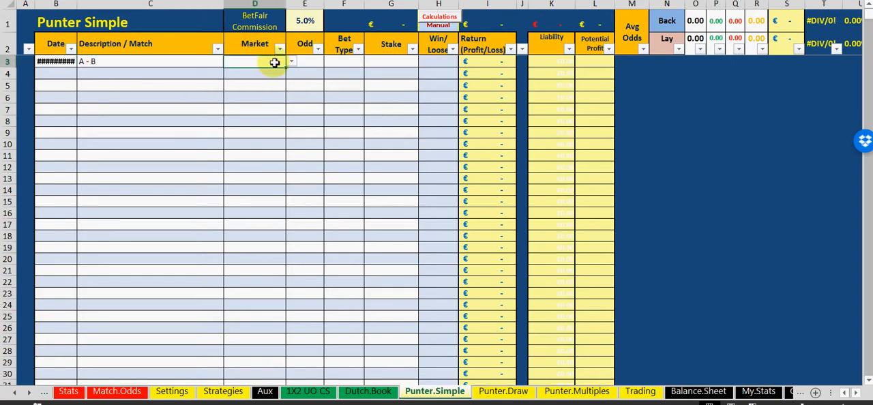
click(292, 62)
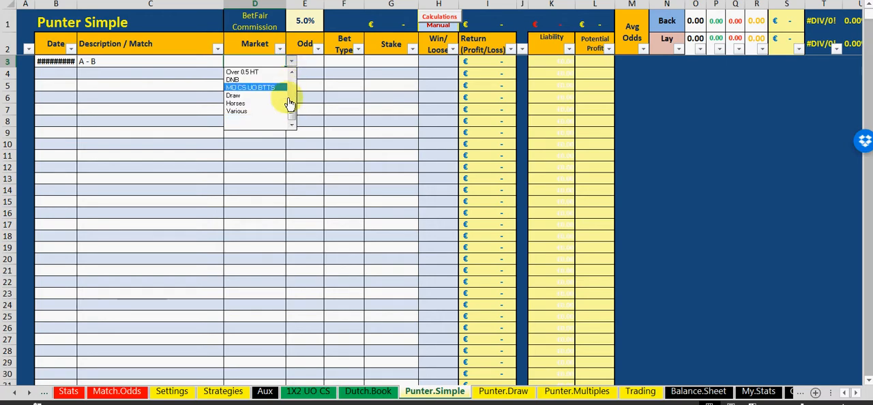
drag(295, 115, 294, 88)
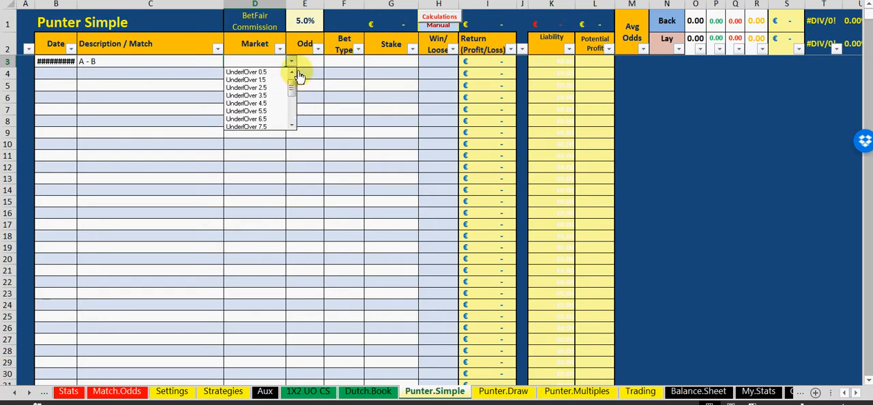
click(292, 73)
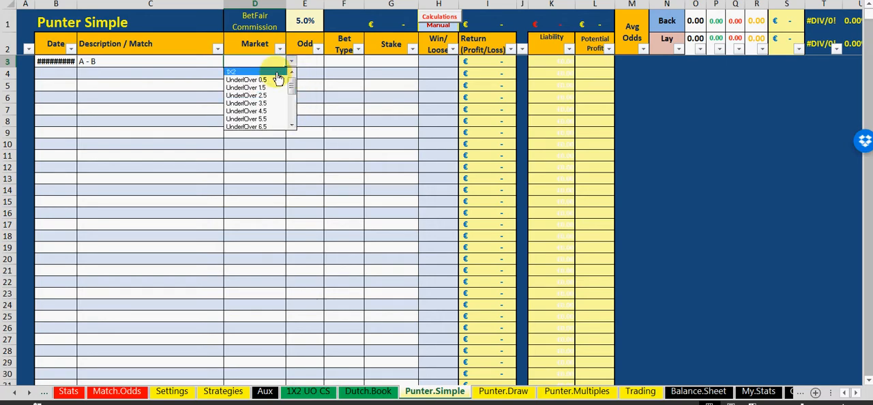
click(272, 72)
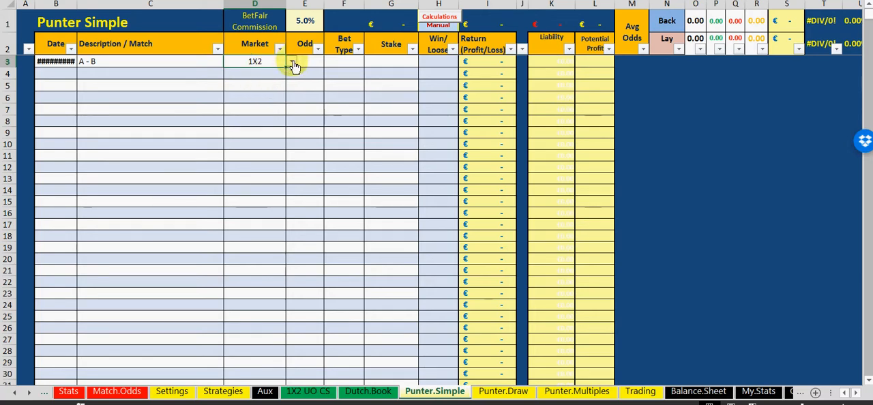
click(293, 65)
key(Escape)
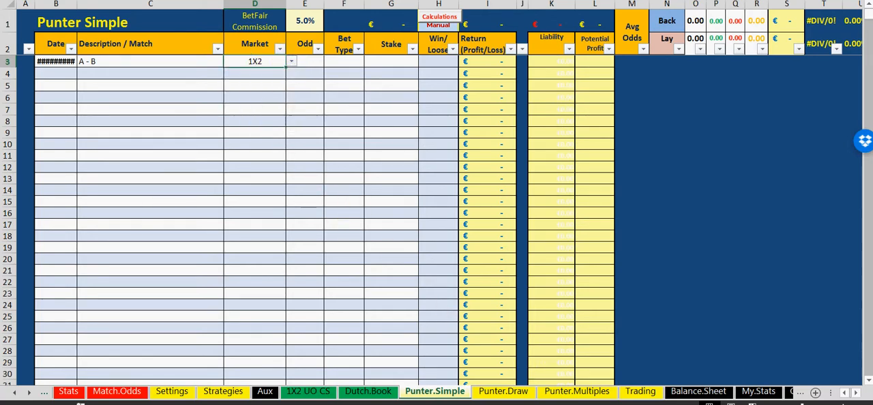
Review the list of markets on the My.Stats sheet and return to Punter.Simple
click(756, 393)
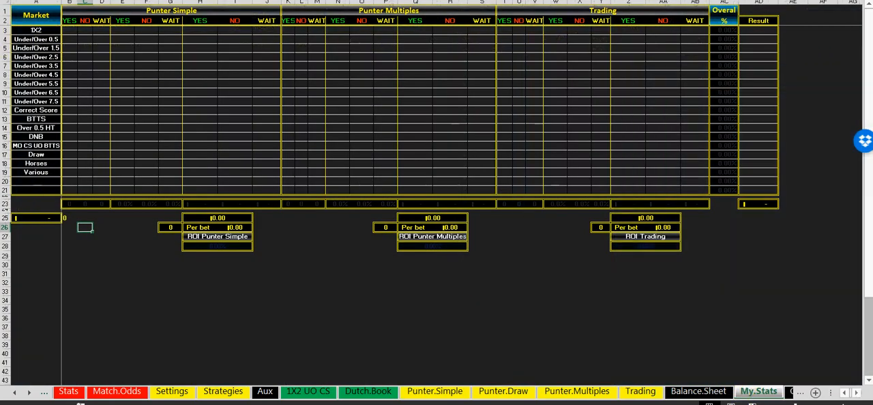
drag(44, 30, 44, 191)
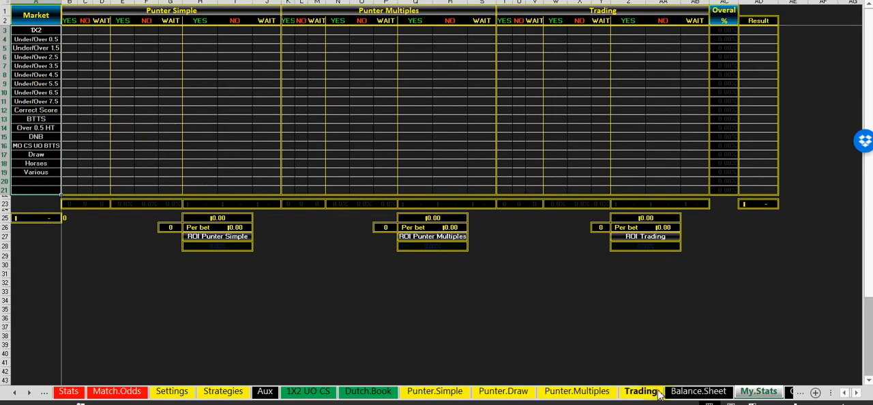
click(436, 391)
Enter 1.5 as the odd of the A - B bet in row 3
click(260, 143)
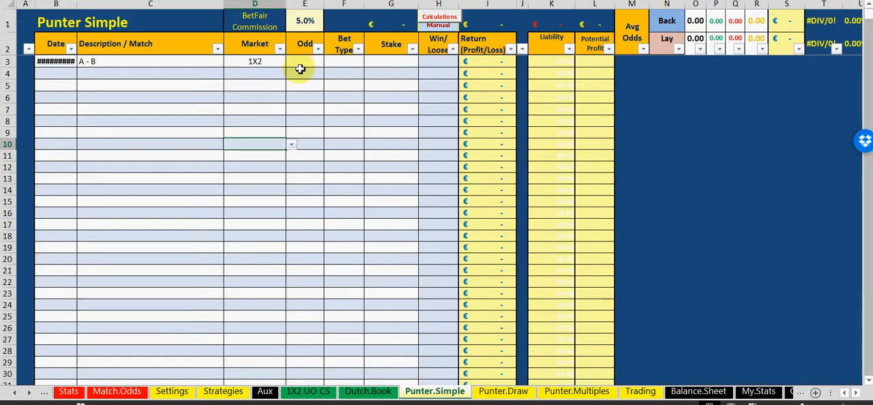
click(305, 63)
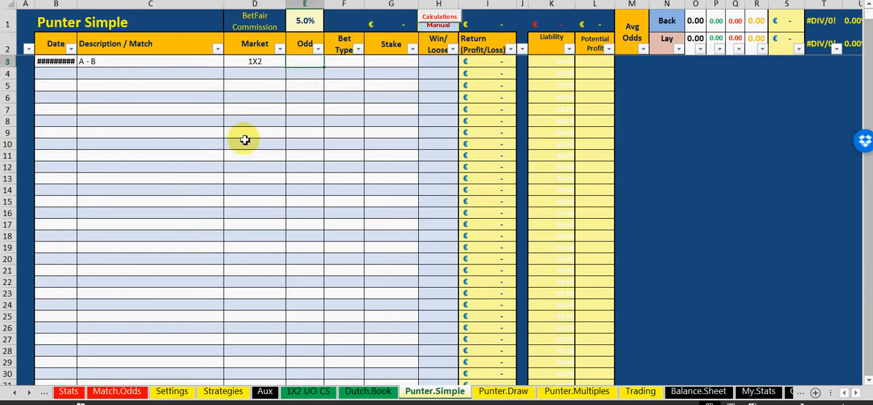
text(1.5)
click(278, 179)
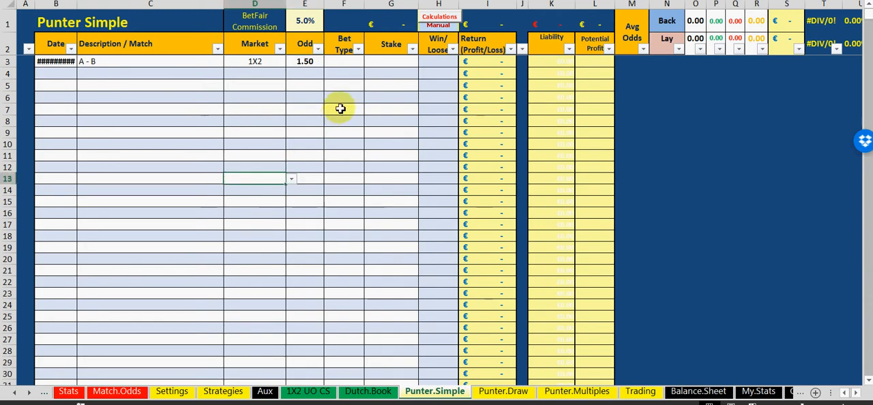
Set the bet type of the A - B bet to Back, switching it briefly to Lay to demonstrate the alternative
click(345, 61)
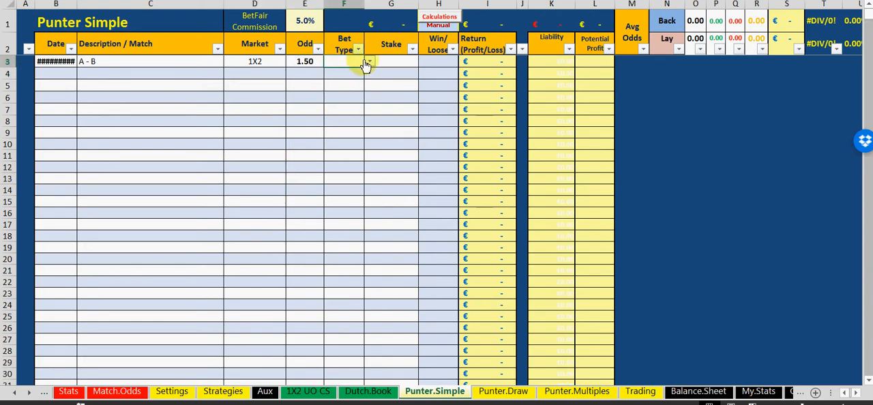
click(369, 62)
click(361, 71)
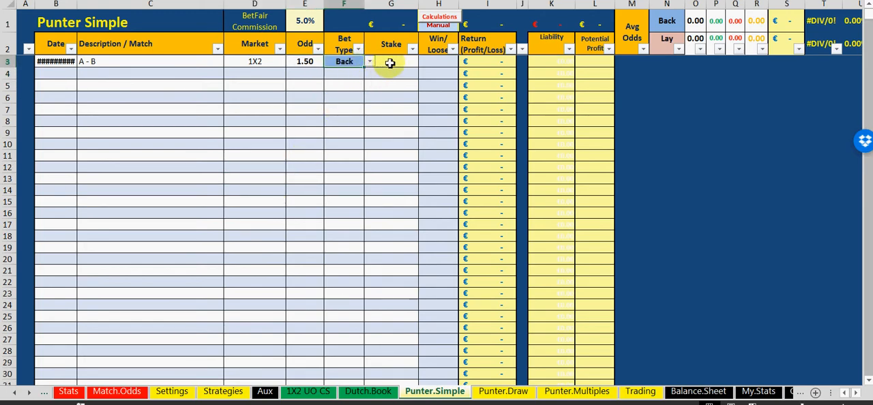
click(369, 62)
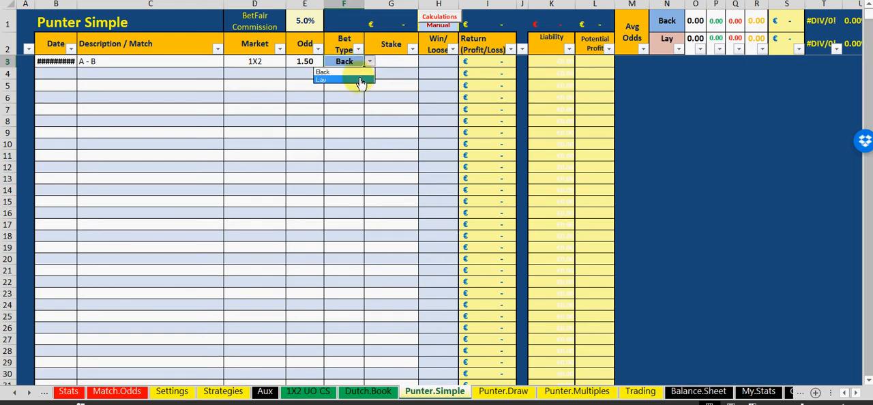
click(359, 81)
click(368, 62)
click(361, 72)
Check the back stake on Balance.Sheet and enter 5 as the stake of the A - B bet in Punter.Simple
click(390, 64)
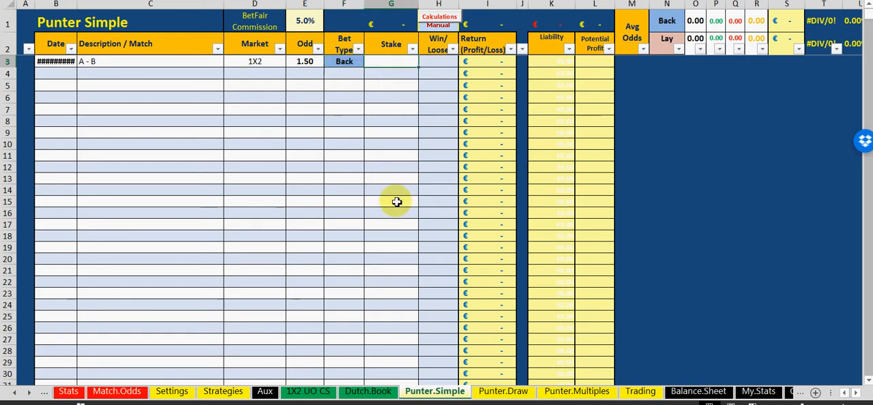
click(688, 392)
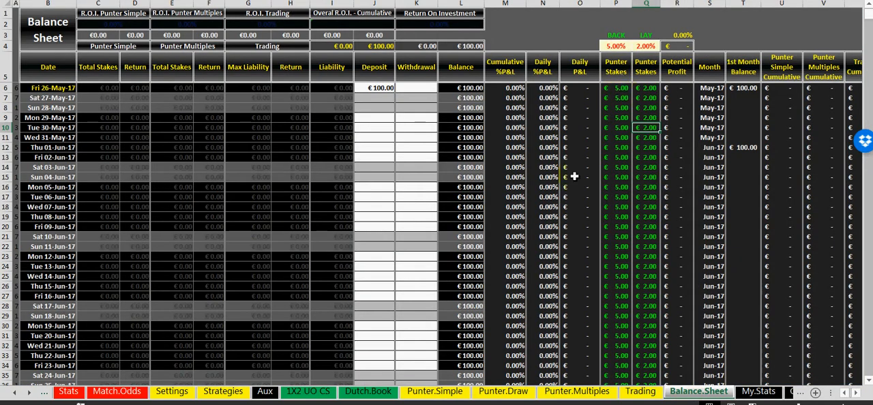
click(430, 392)
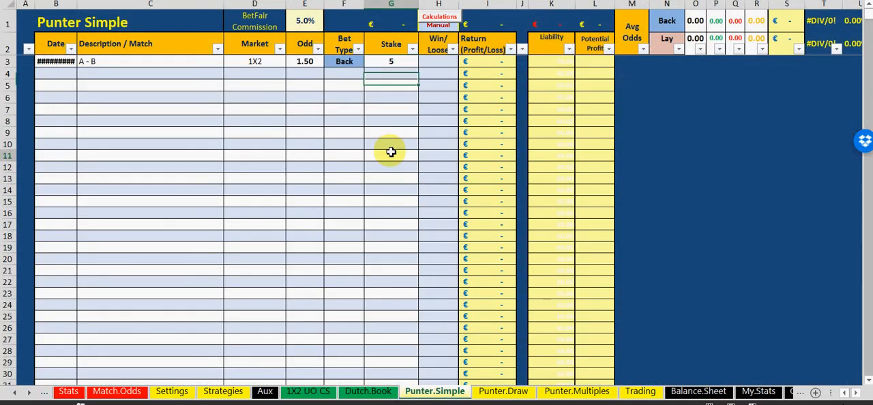
key(Return)
Set the Win/Loose status of the A - B bet to WAIT after trying YES, and switch the calculations to Automatic
click(436, 60)
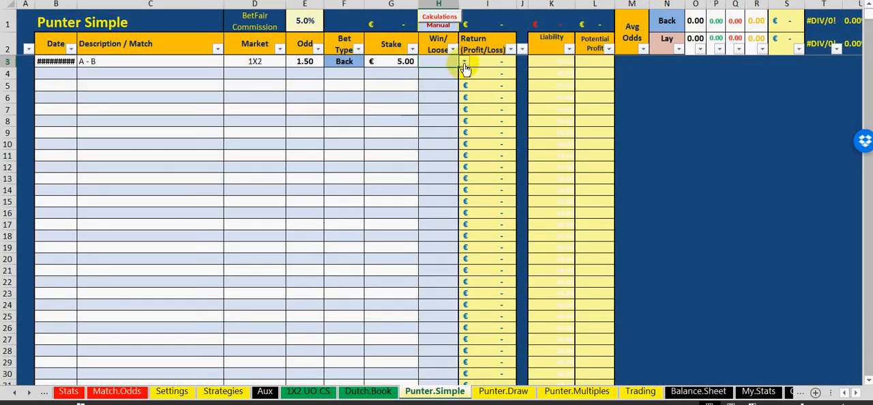
click(464, 62)
click(446, 73)
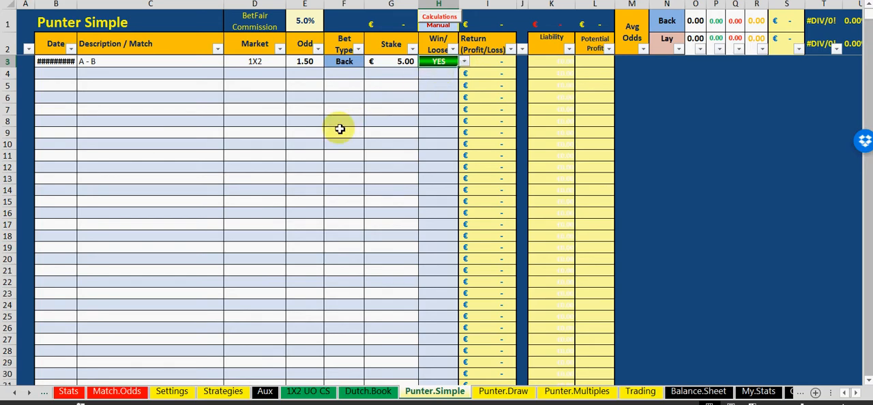
click(463, 62)
click(452, 88)
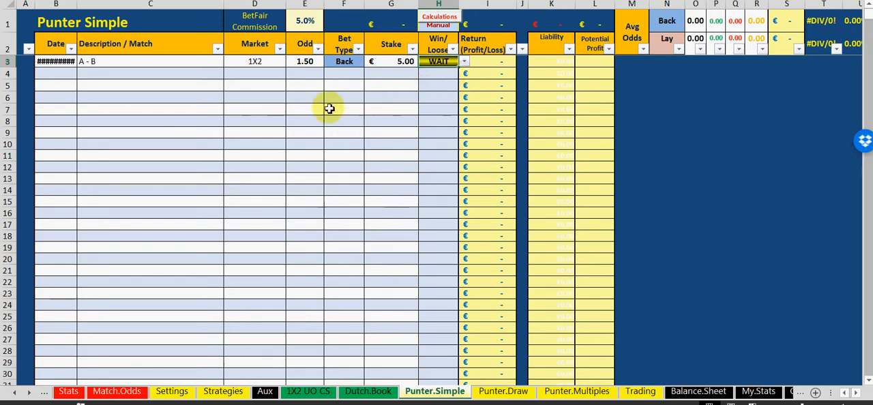
click(326, 110)
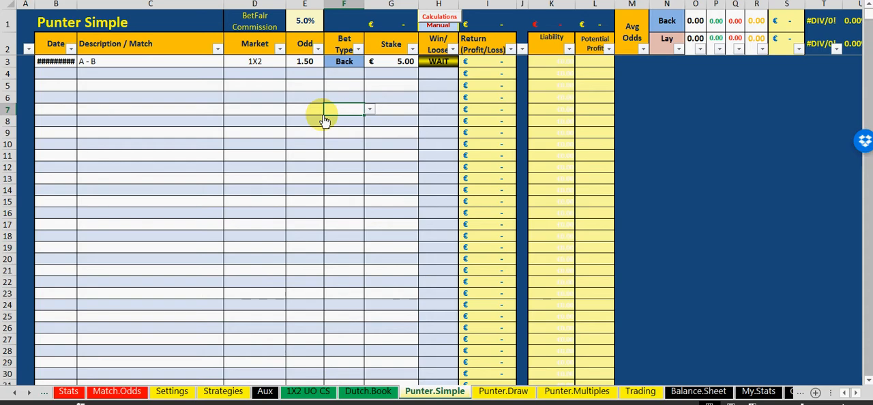
click(440, 22)
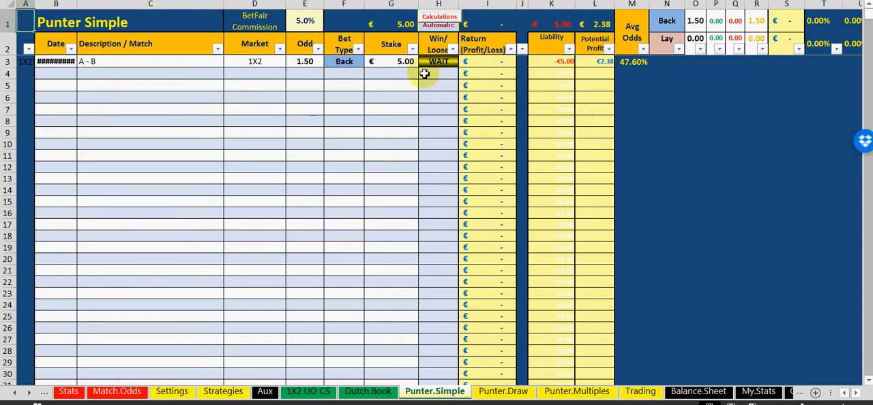
Examine the liability and balance of Fri 26-May-17 on Balance.Sheet while the bet is pending
click(699, 392)
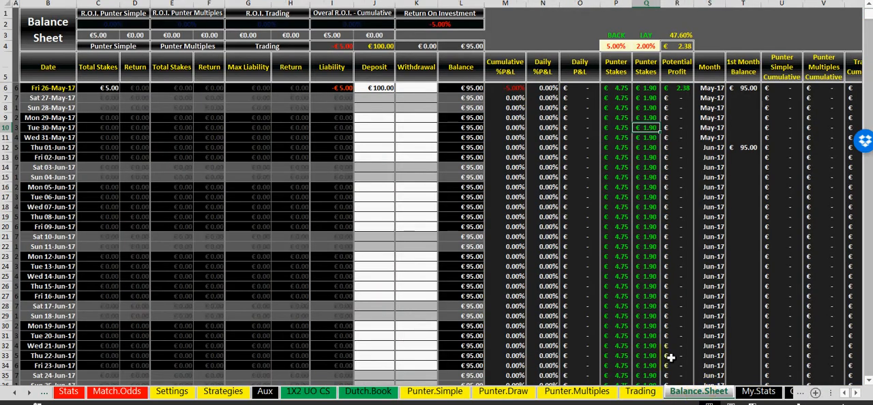
click(465, 88)
click(464, 88)
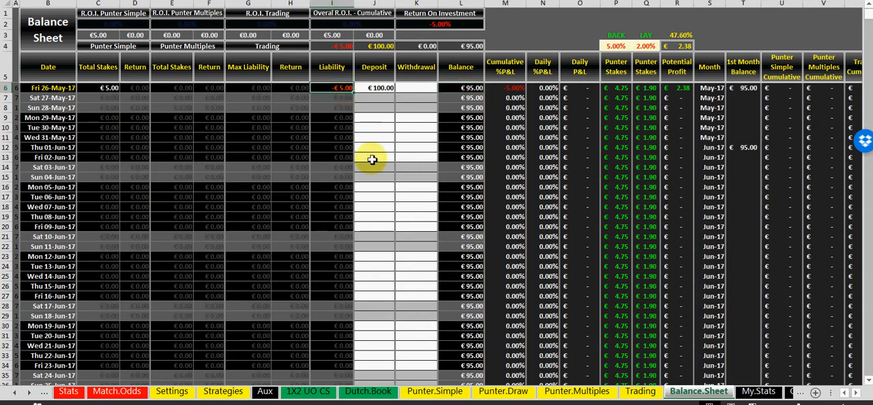
click(375, 130)
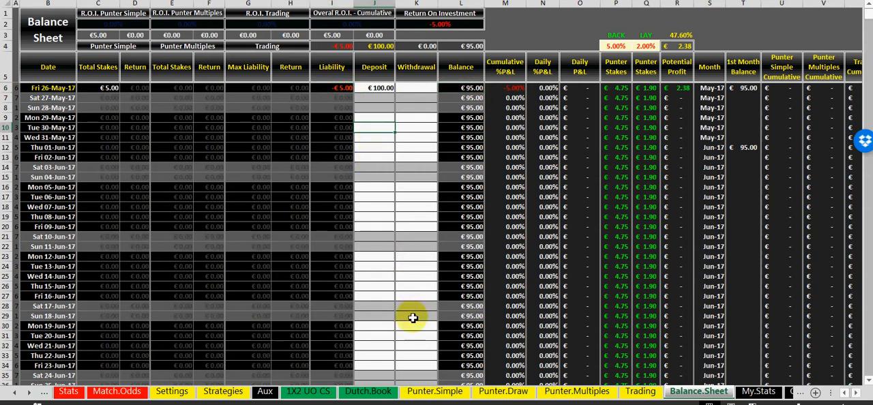
Mark the A - B bet in Punter.Simple as won by setting its Win/Loose status to YES
click(423, 394)
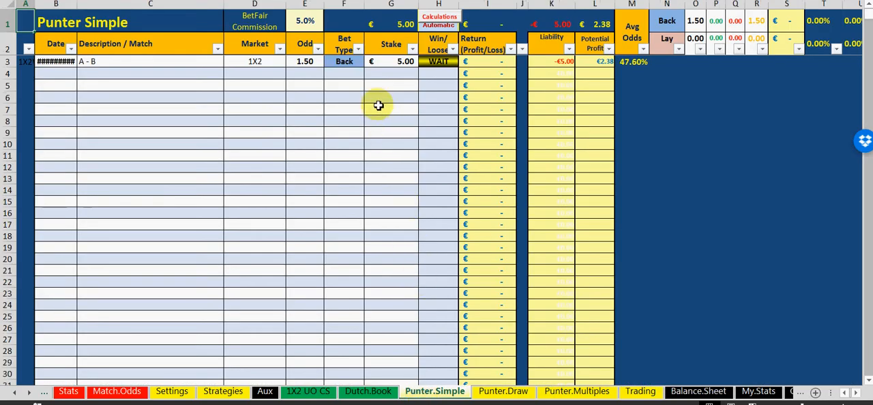
click(437, 61)
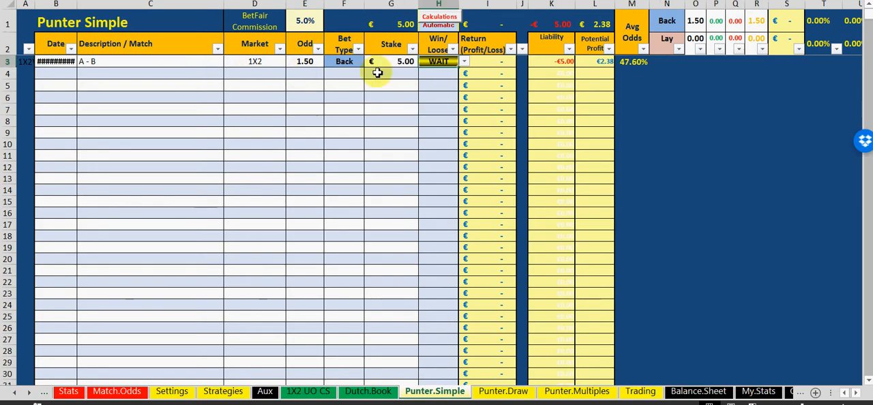
click(463, 61)
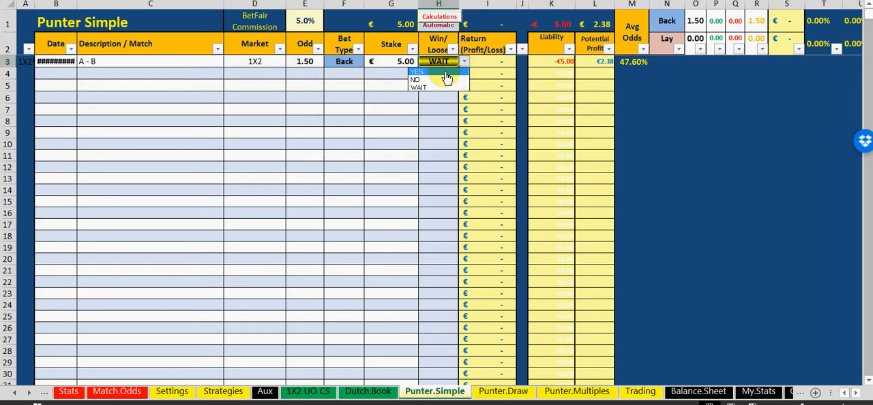
click(445, 72)
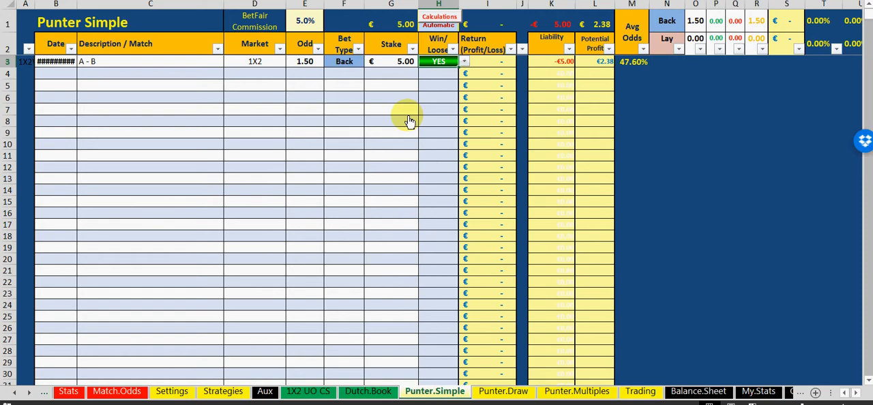
click(360, 158)
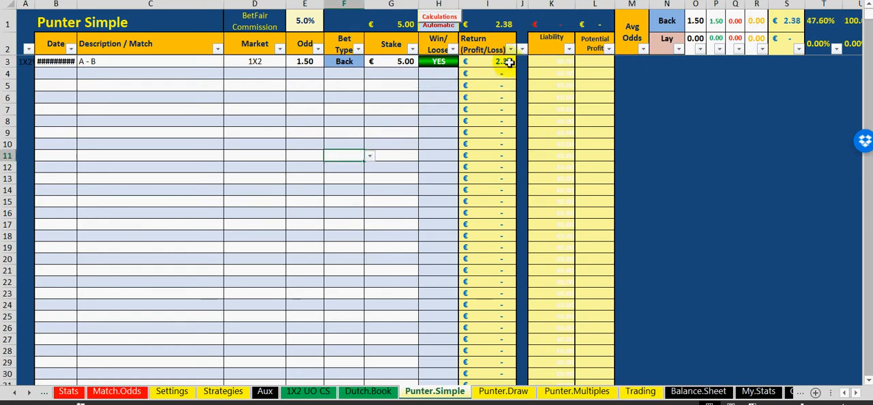
click(380, 97)
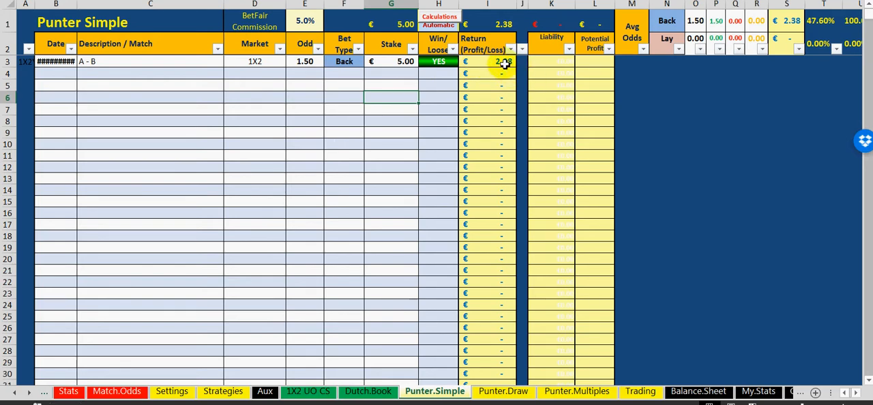
Set the BetFair commission to 0% and check the return of the A - B bet
click(305, 20)
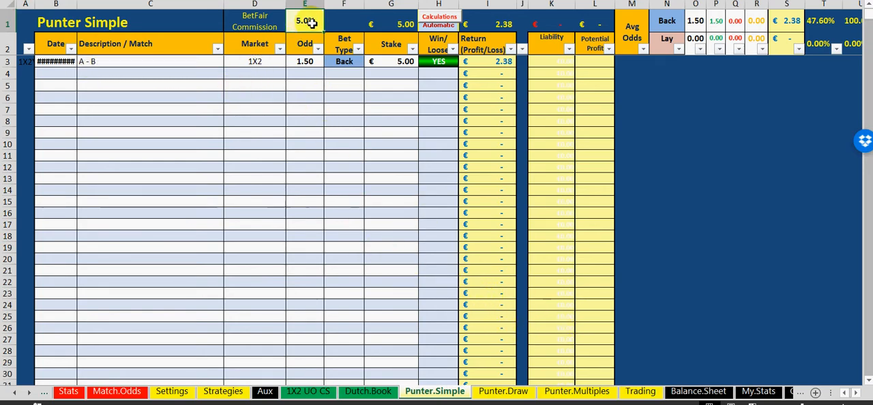
click(295, 90)
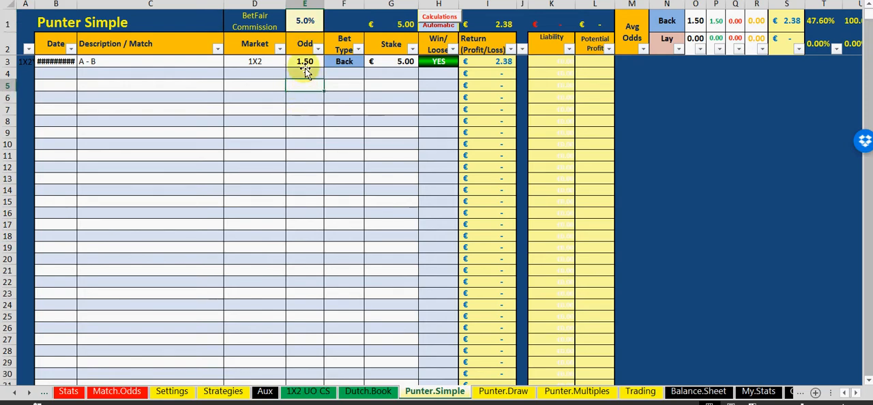
click(316, 20)
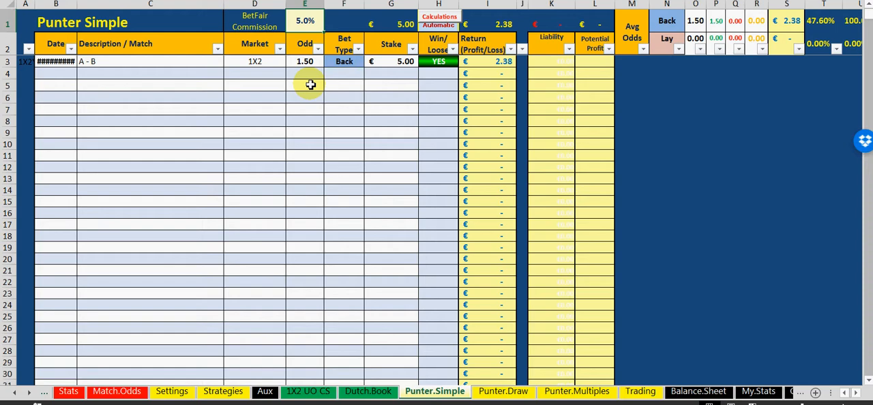
click(314, 125)
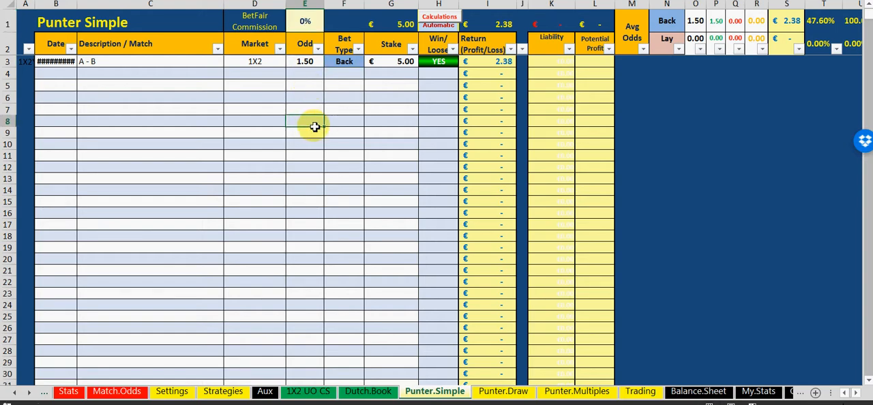
click(499, 62)
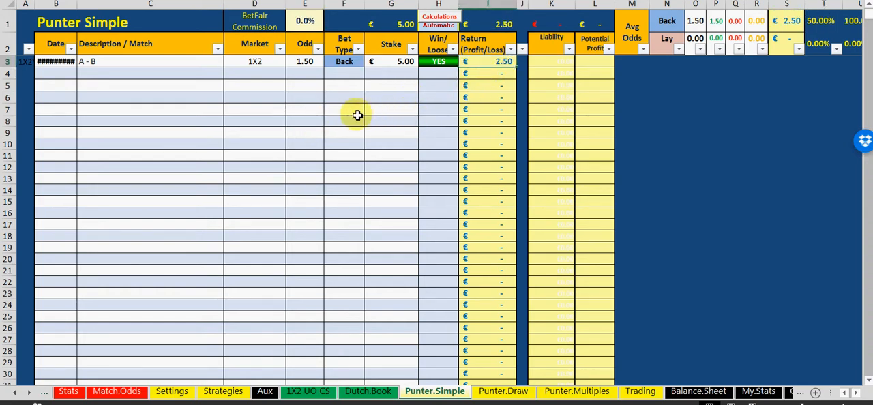
click(336, 122)
Restore the BetFair commission to 5%
click(304, 24)
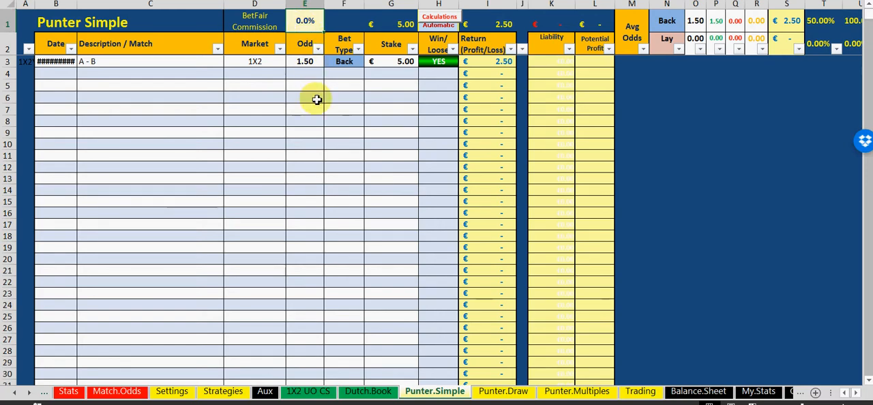
text(5)
click(320, 144)
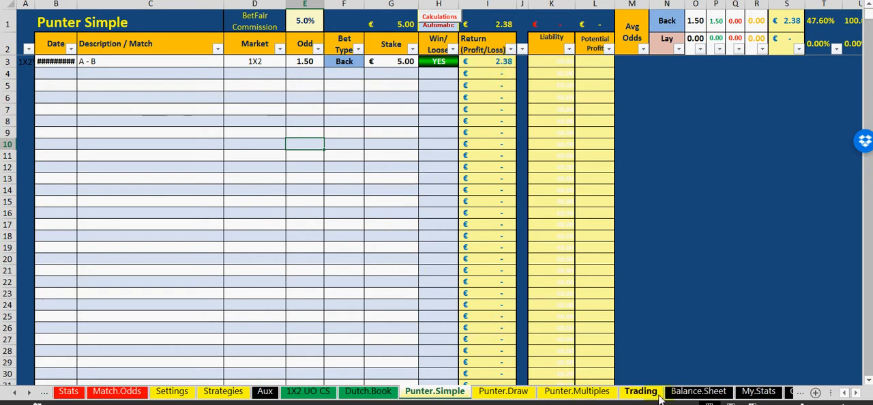
Examine the total stakes, return and balance of Fri 26-May-17 and the following day's punter stake on Balance.Sheet
click(696, 392)
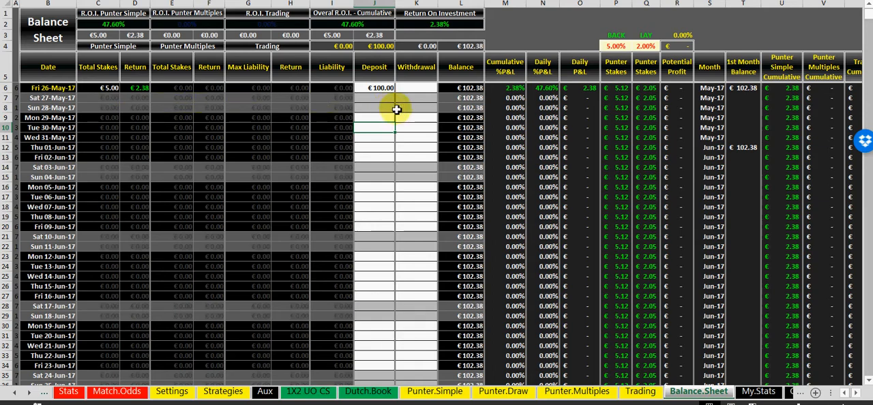
click(109, 88)
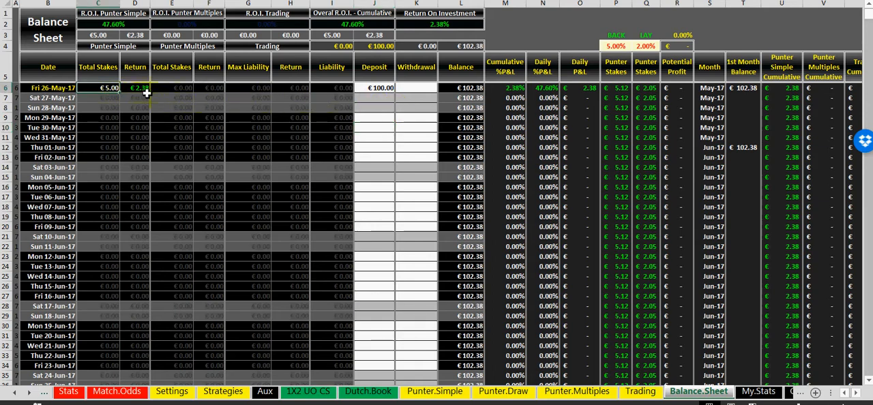
click(142, 89)
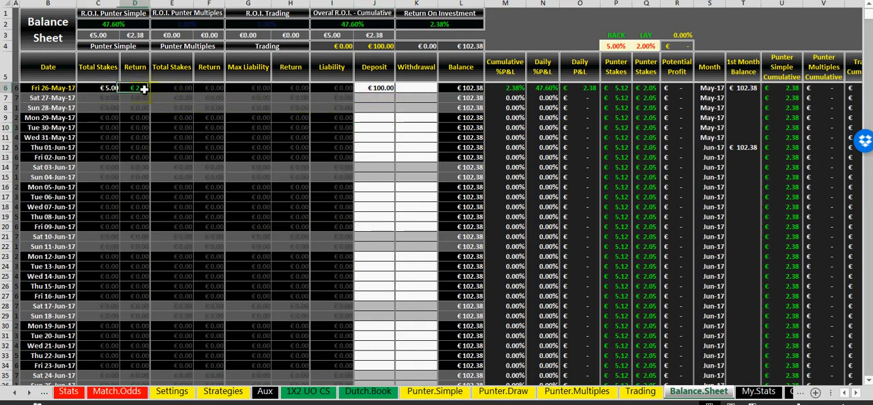
click(476, 89)
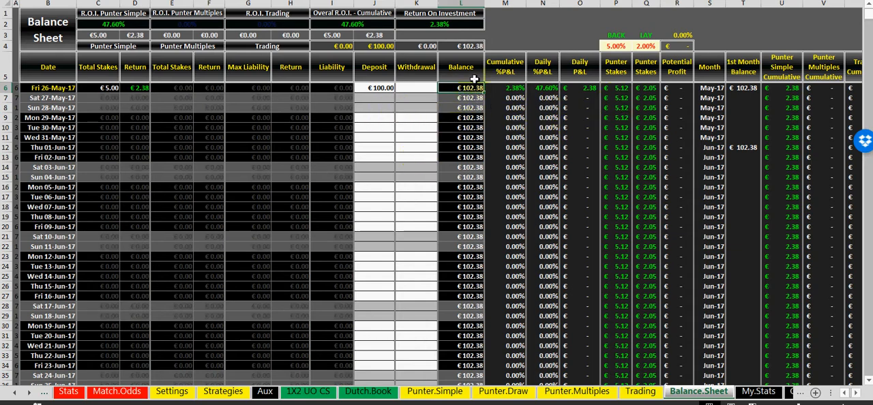
click(474, 89)
click(606, 100)
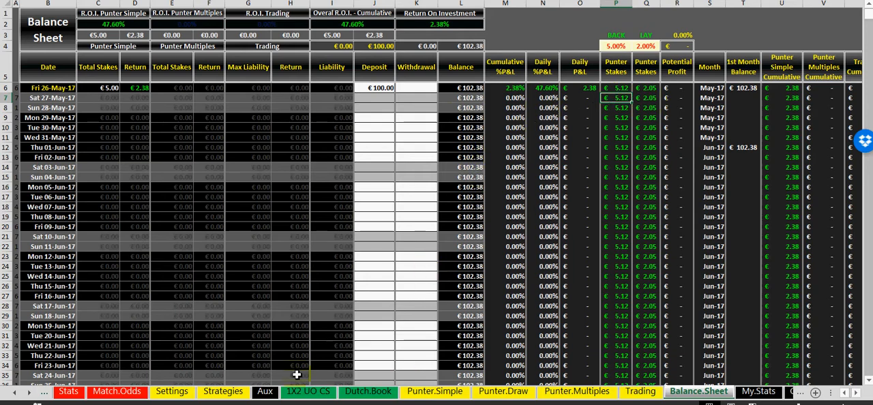
Set the Win/Loose status of the A - B bet in Punter.Simple to NO and check the effect on Balance.Sheet
click(433, 392)
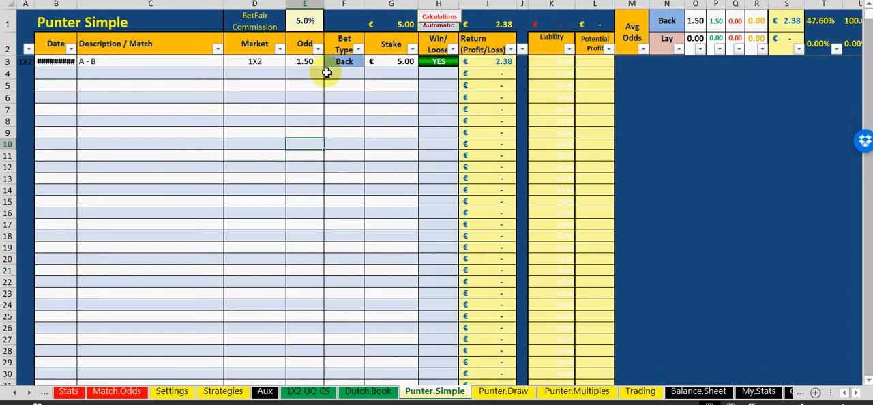
click(445, 61)
click(463, 63)
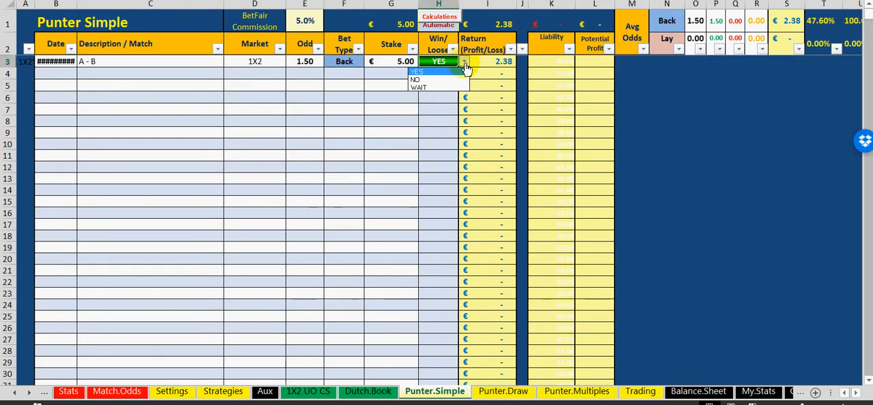
click(447, 82)
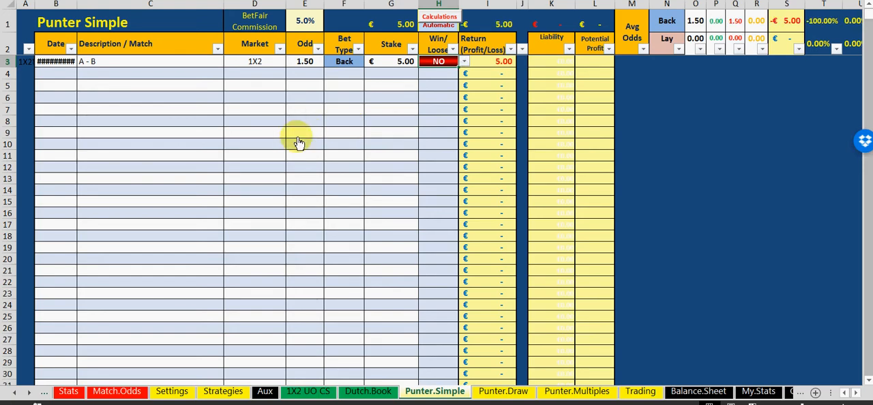
click(690, 397)
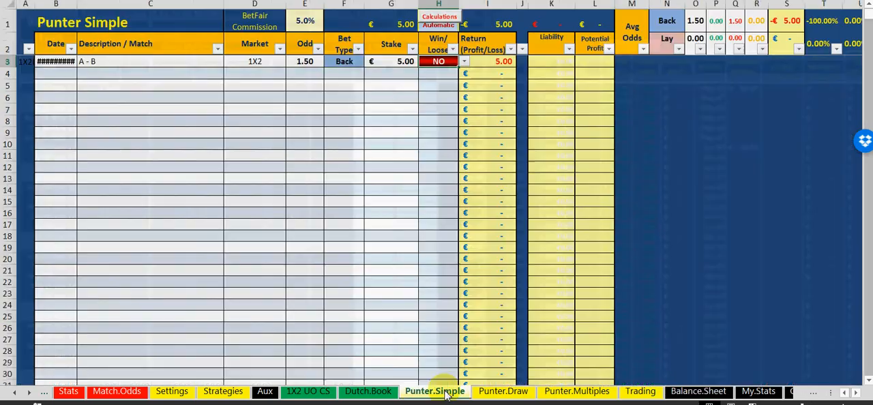
Return the A - B bet in Punter.Simple to a win by setting its Win/Loose status to YES
click(446, 394)
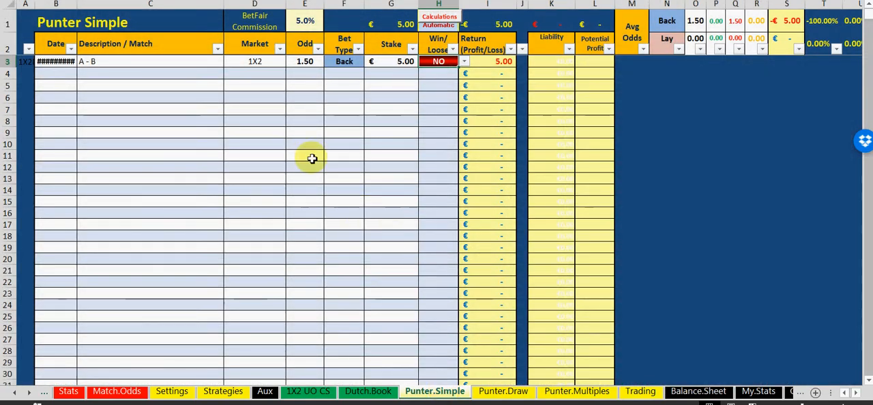
click(464, 61)
click(453, 81)
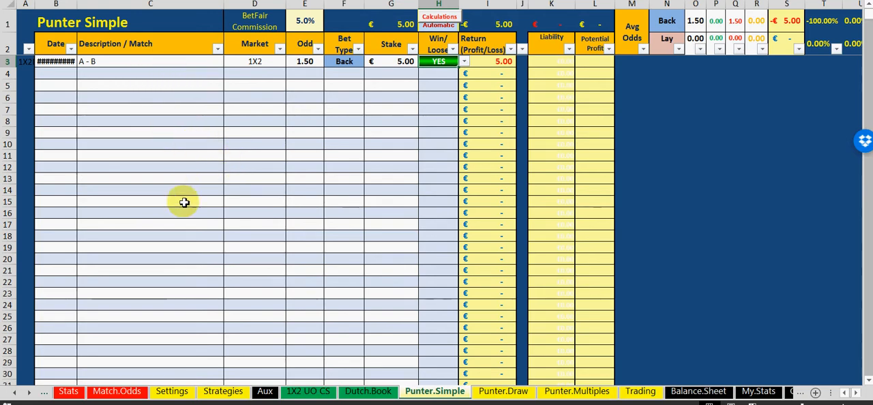
click(180, 119)
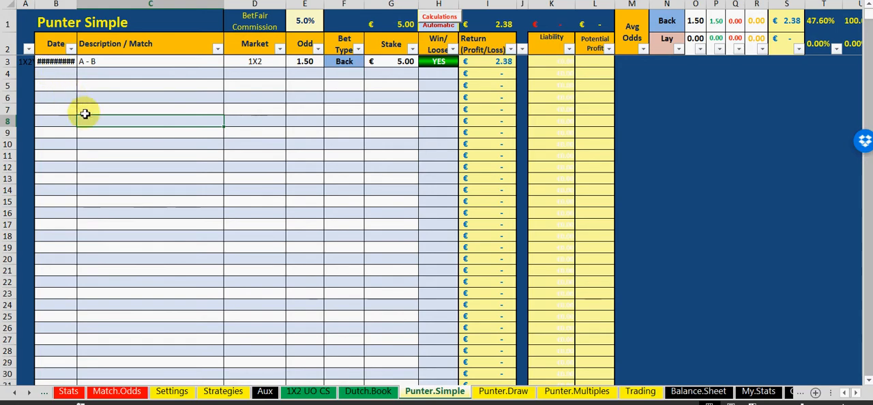
List the matches A - B and C - D in the first bet block of Punter.Multiples
click(564, 393)
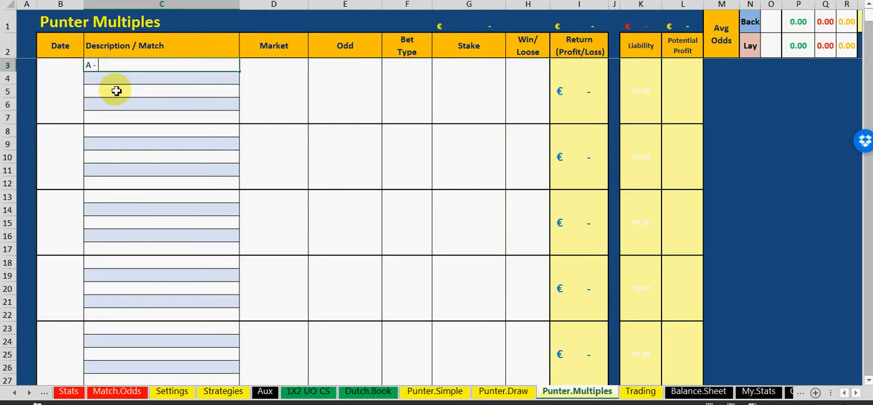
click(100, 77)
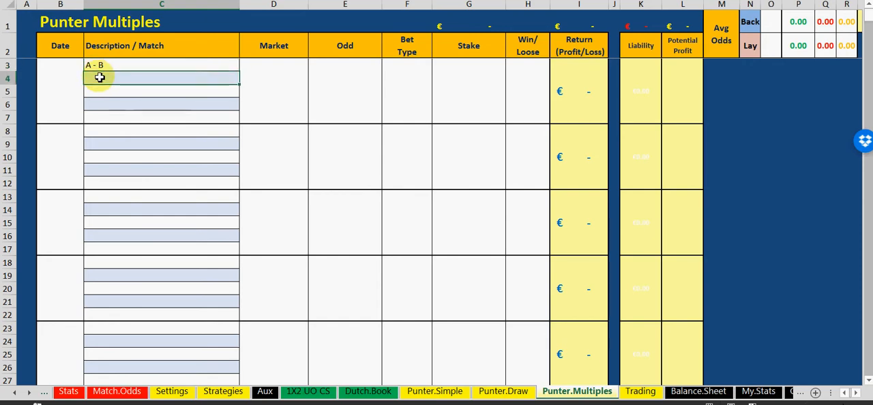
text(C - D)
click(146, 121)
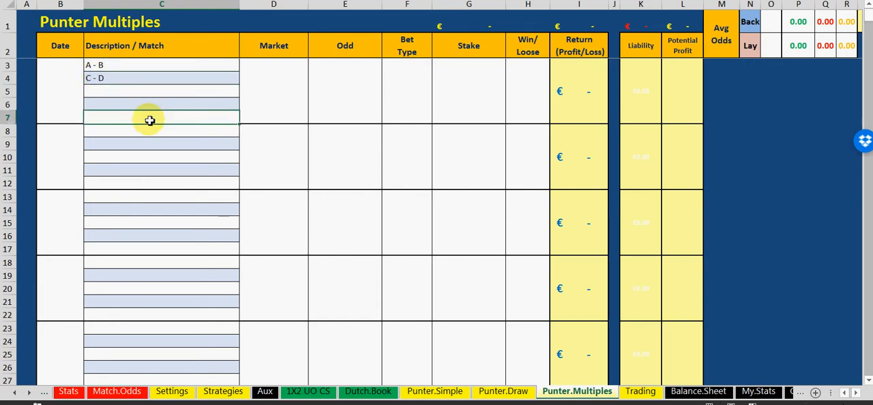
Date the first multiple bet 27-May-17
click(61, 90)
text(2)
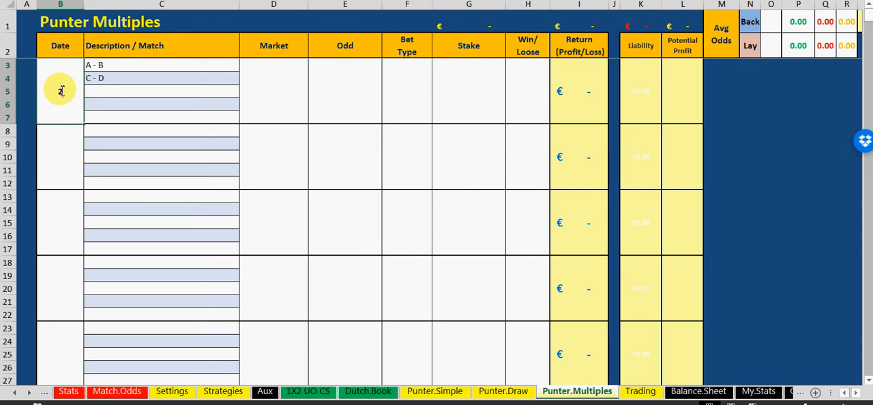
text(6)
text(7/5)
click(154, 170)
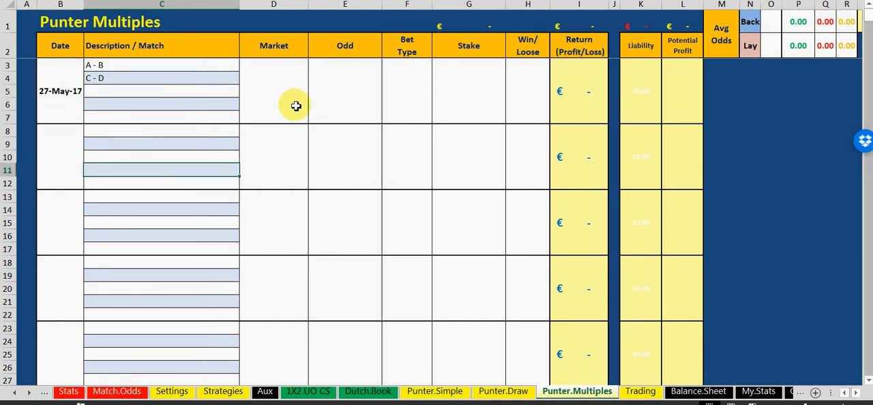
Give the first multiple bet the market 1X2, an odd of 2.00 and the bet type Back
click(296, 83)
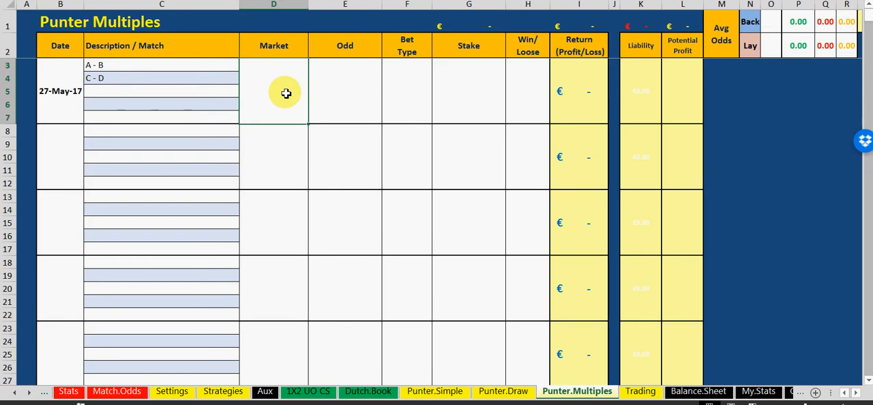
text(1X2)
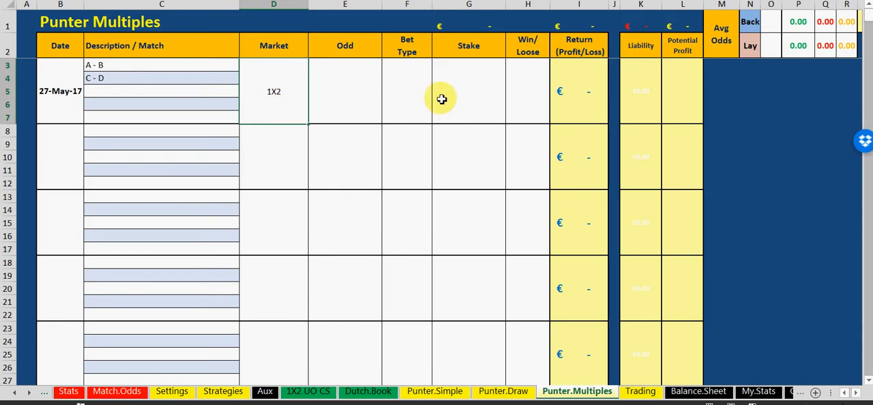
click(343, 94)
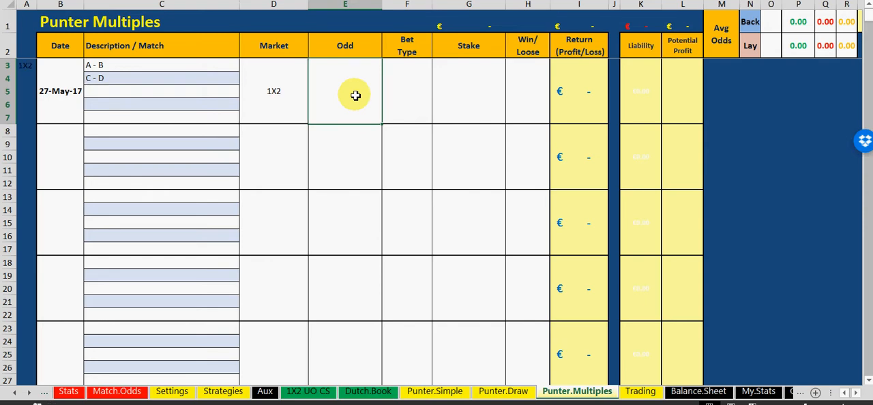
click(414, 95)
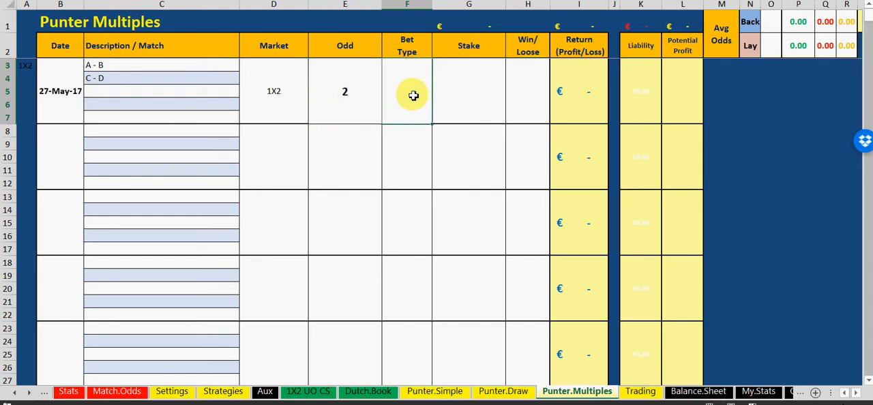
text(B)
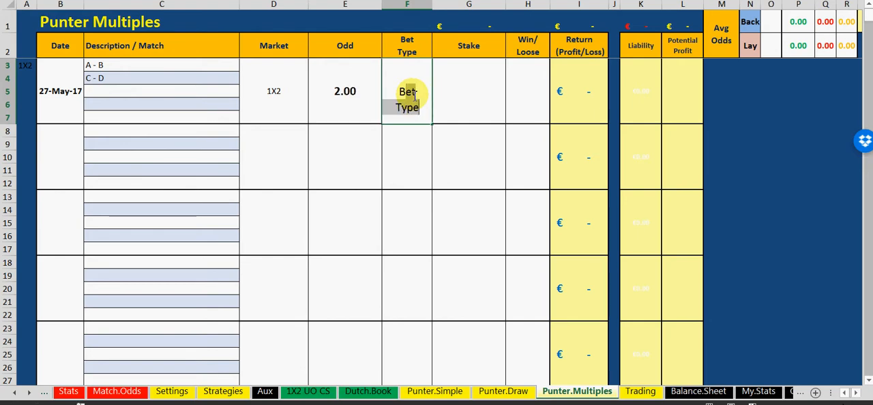
text(ack)
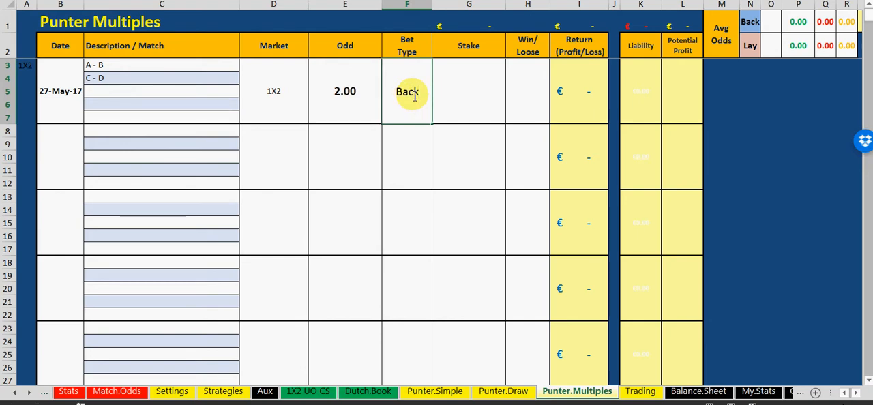
Look up the suggested back stake on Balance.Sheet and set the first multiple bet's stake to 5.12
click(486, 90)
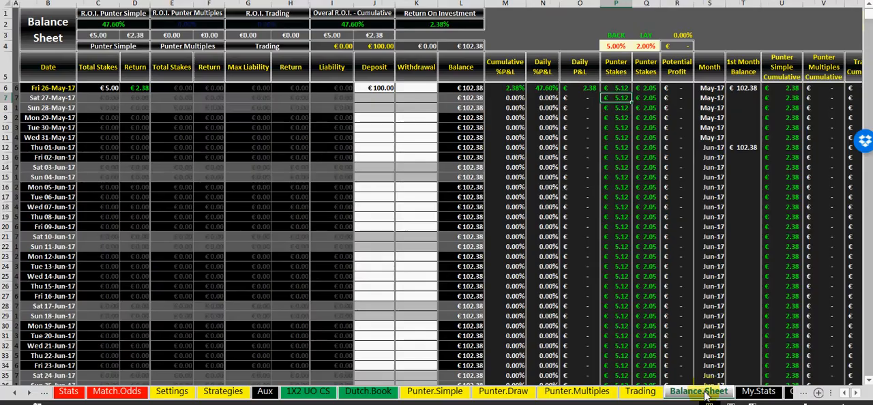
click(702, 391)
click(435, 392)
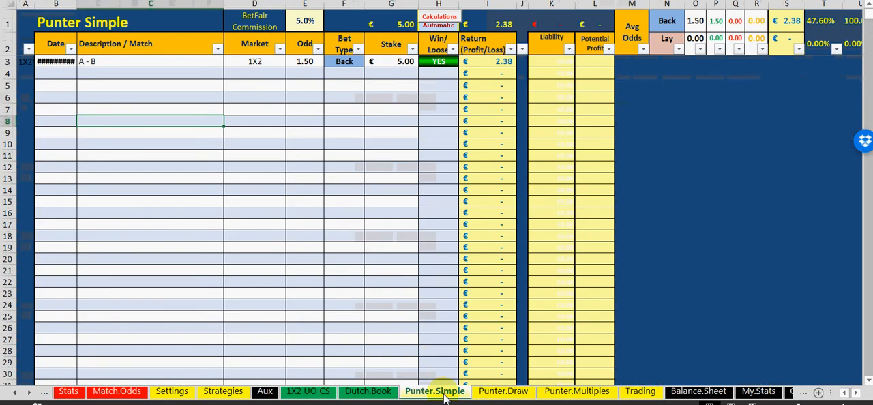
click(576, 391)
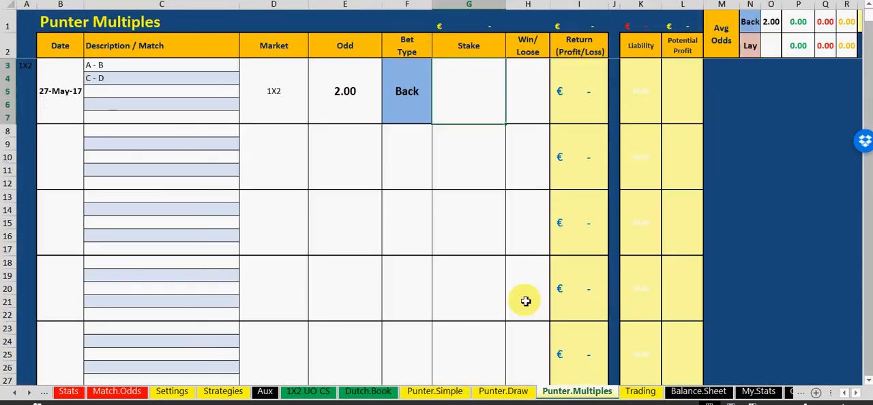
text(5.)
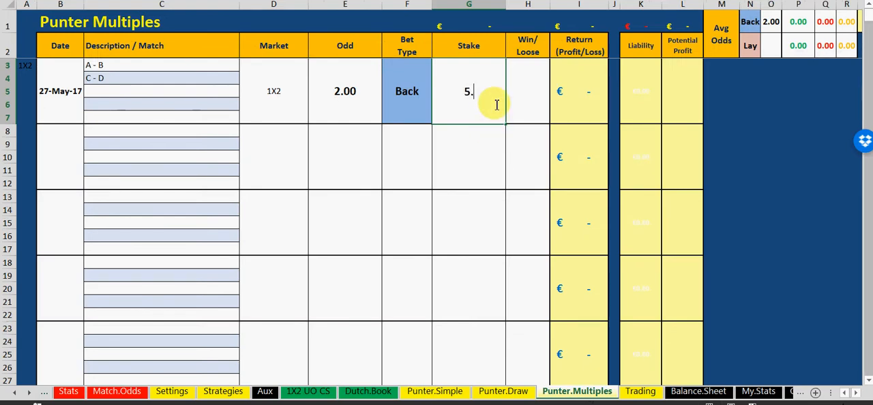
text(12)
Mark the first multiple bet as pending with the Win/Loose status WAIT
click(516, 92)
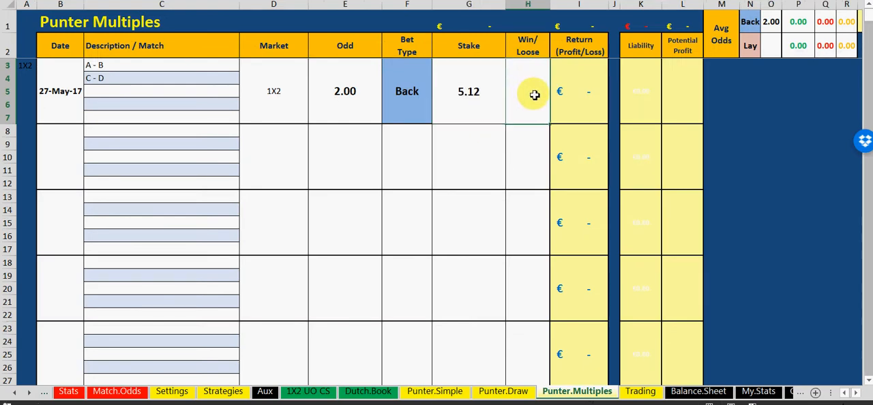
click(555, 64)
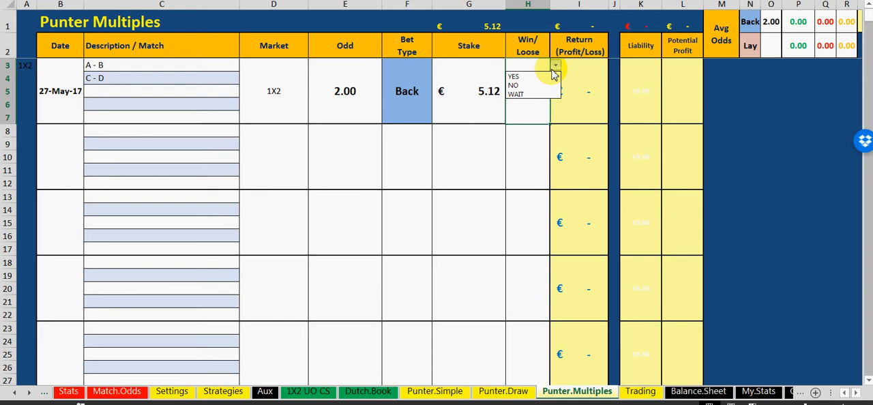
click(537, 95)
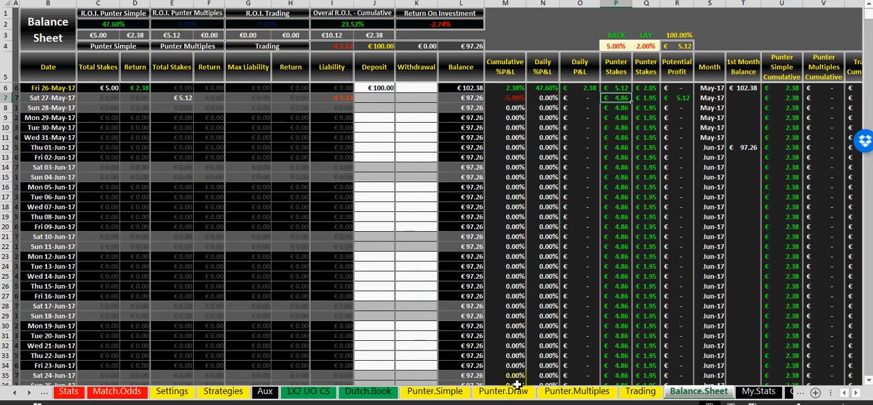
Mark the first bet in Punter.Multiples as won by setting its Win/Loose status to YES
click(569, 395)
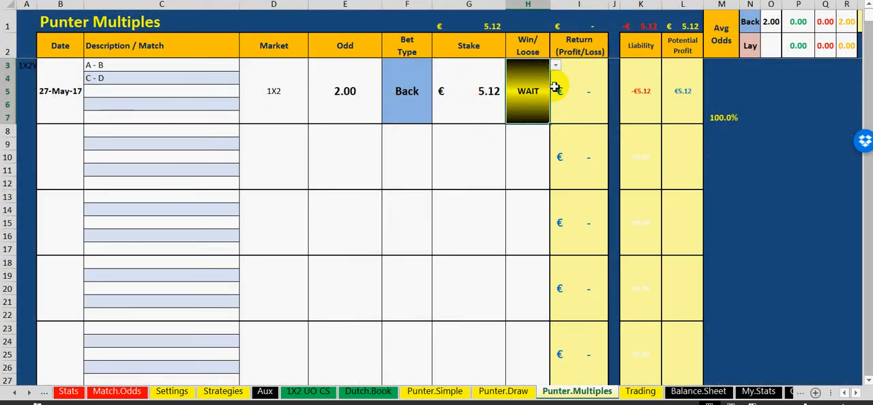
click(556, 65)
click(535, 77)
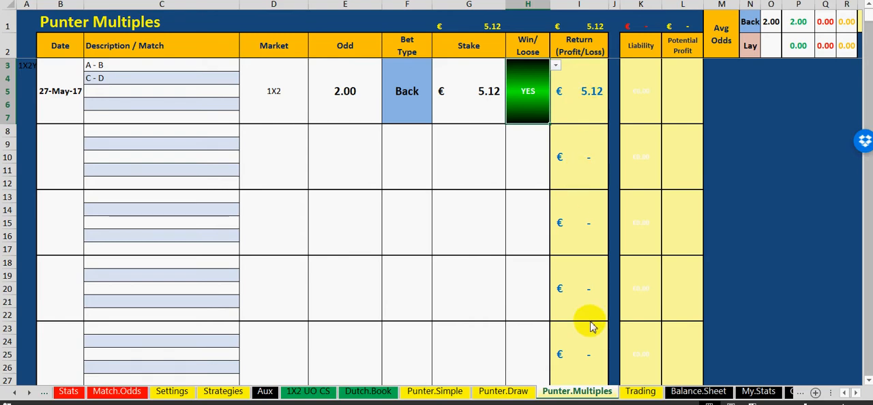
Examine the 27-May-17 return, the balance and the return on investment figures on Balance.Sheet after the multiple bet's win
click(689, 391)
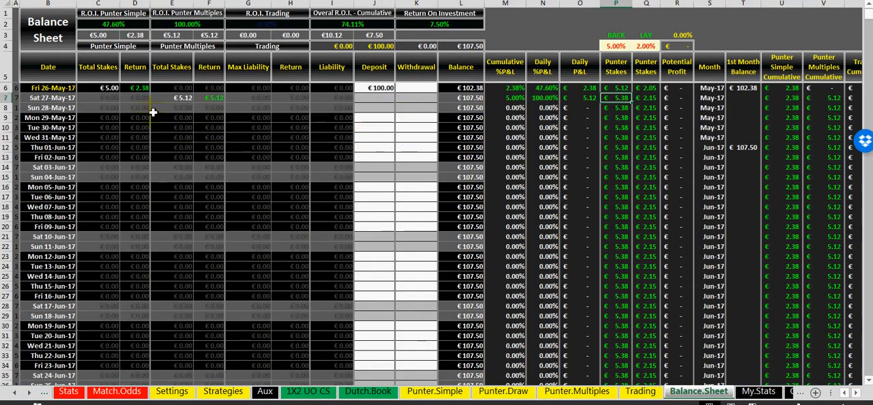
click(404, 105)
click(412, 86)
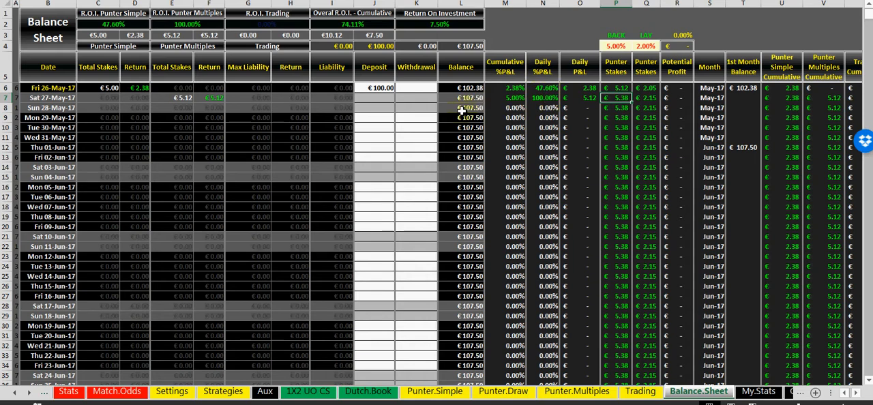
click(449, 26)
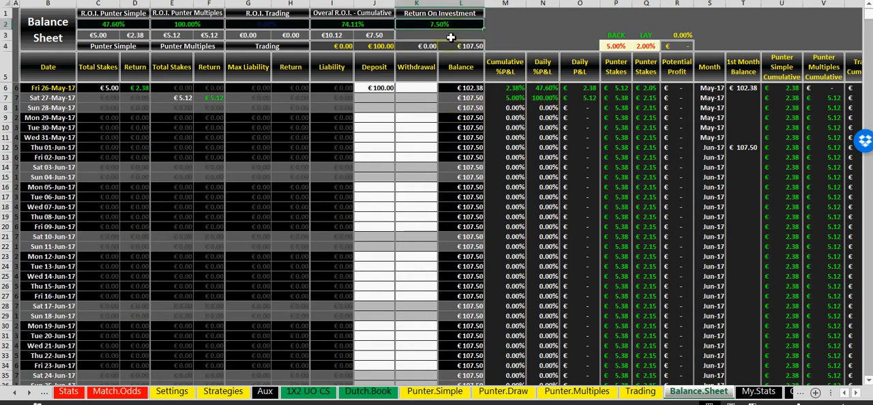
Examine the R.O.I. figures for Punter Simple, Punter Multiples and Trading on Balance.Sheet
click(194, 25)
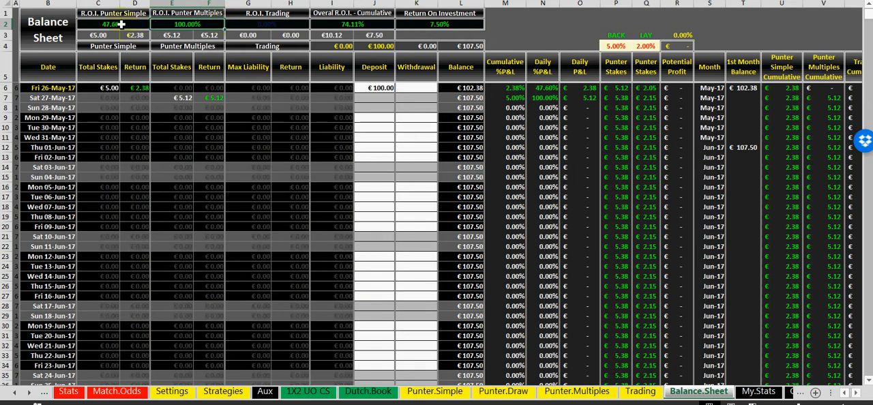
click(382, 147)
click(263, 24)
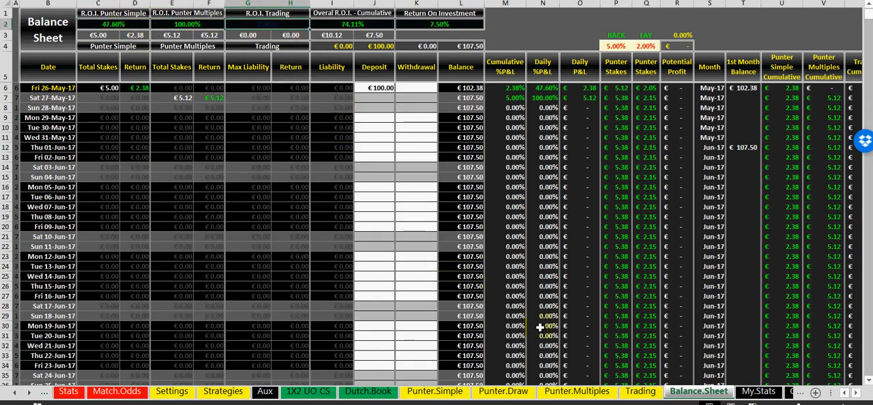
Start the first trade in the Trading sheet with the date 28/5 and the match description E - F
click(641, 391)
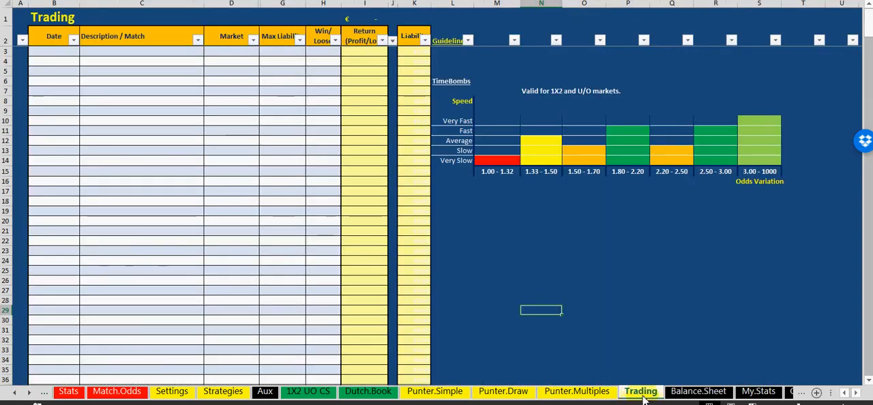
click(52, 54)
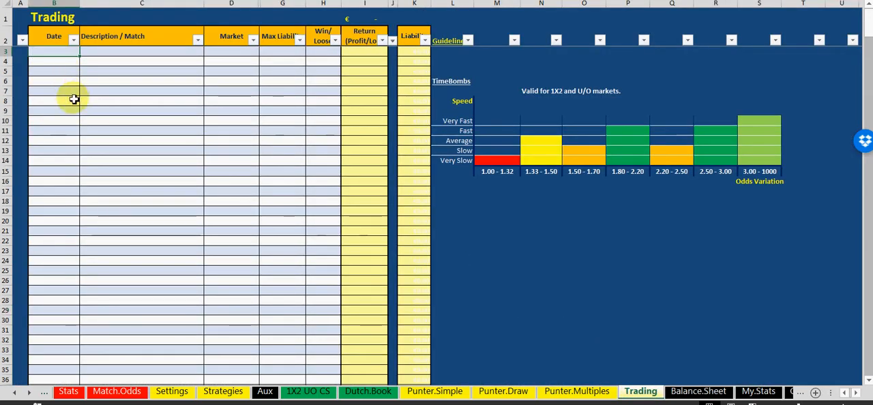
text(28/5)
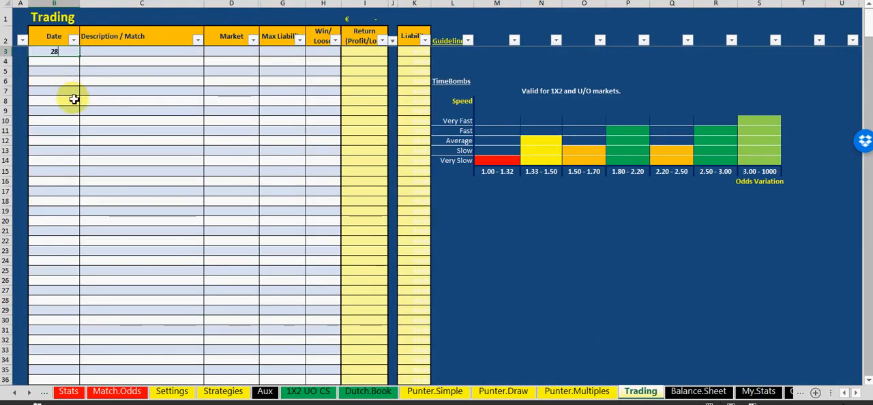
click(121, 55)
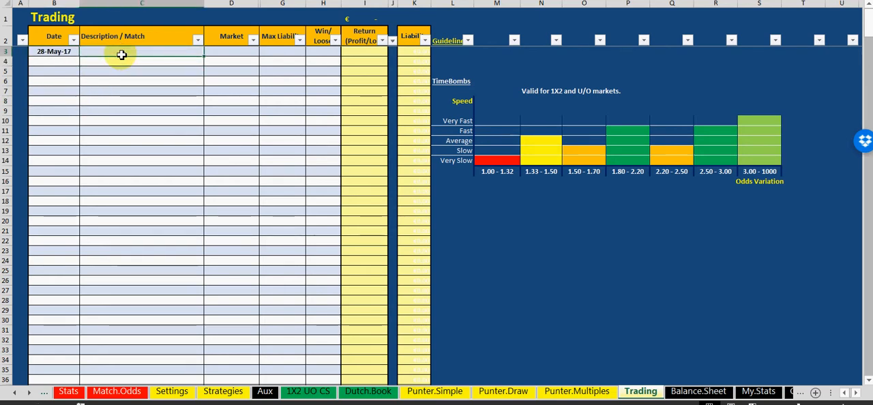
text(E -)
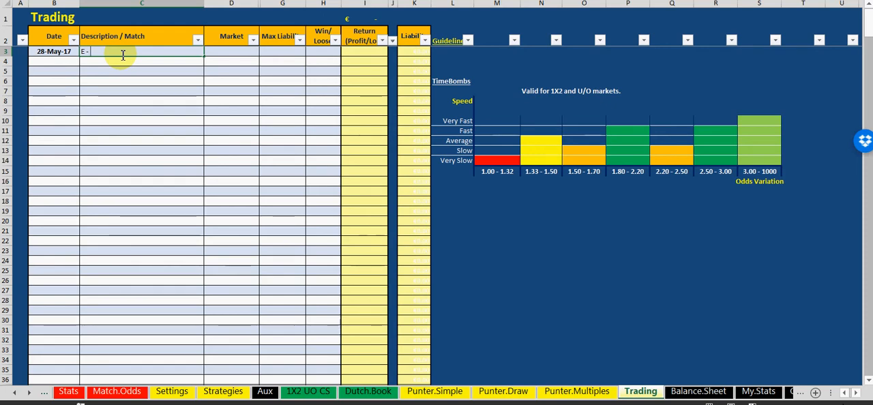
text( F)
click(132, 158)
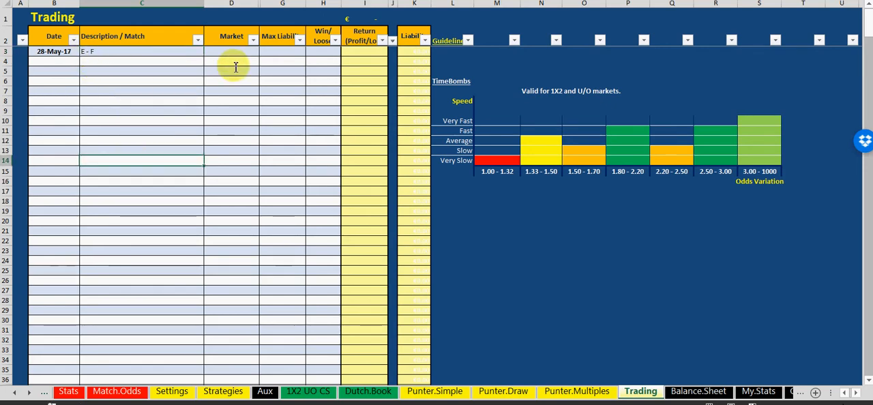
Set the market of the E - F trade to Under/Over 2.5
click(242, 53)
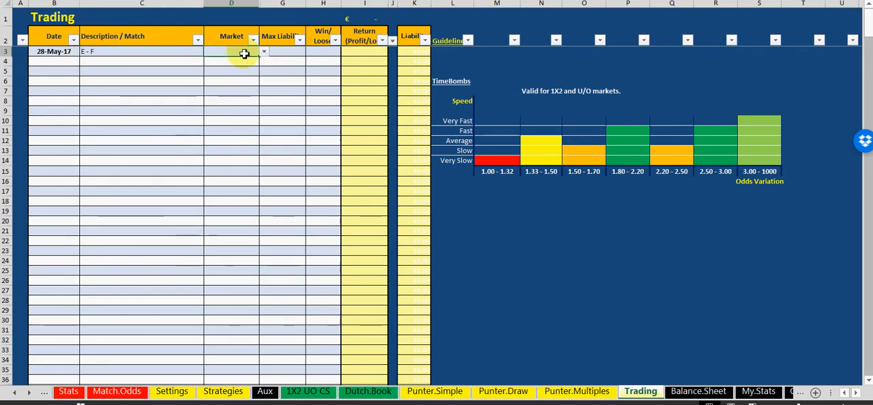
click(264, 53)
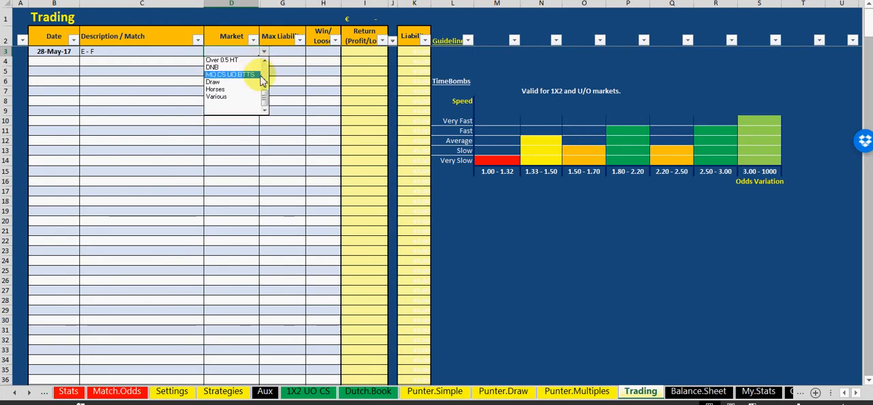
scroll(263, 80, up, 5)
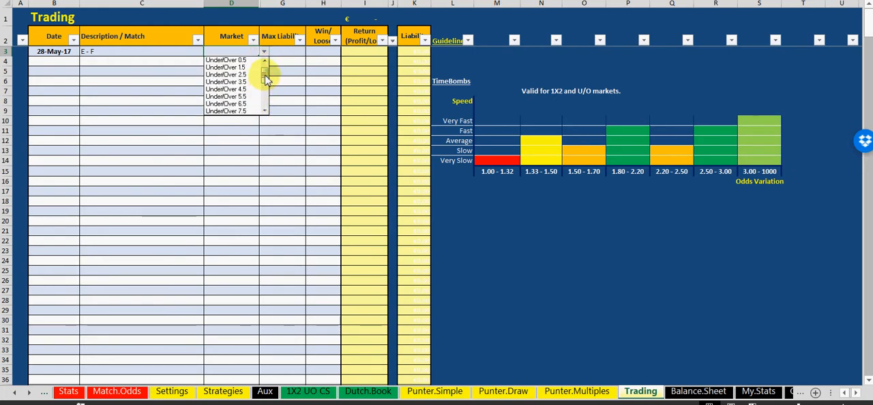
click(247, 75)
Set the maximum liability of the E - F trade to 5
click(281, 53)
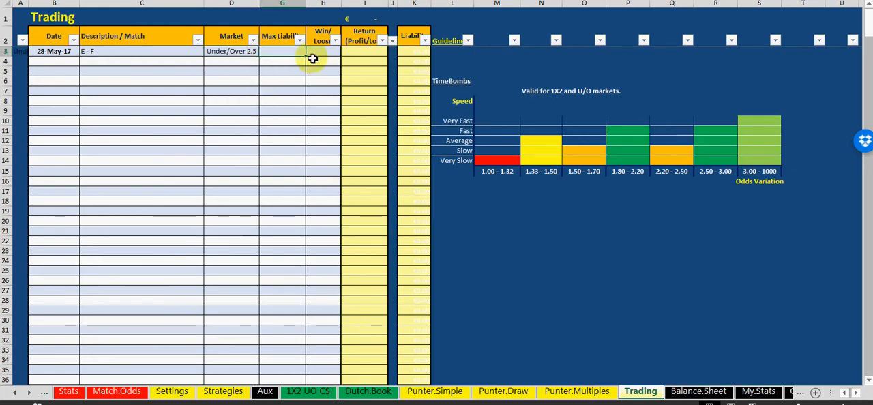
click(280, 91)
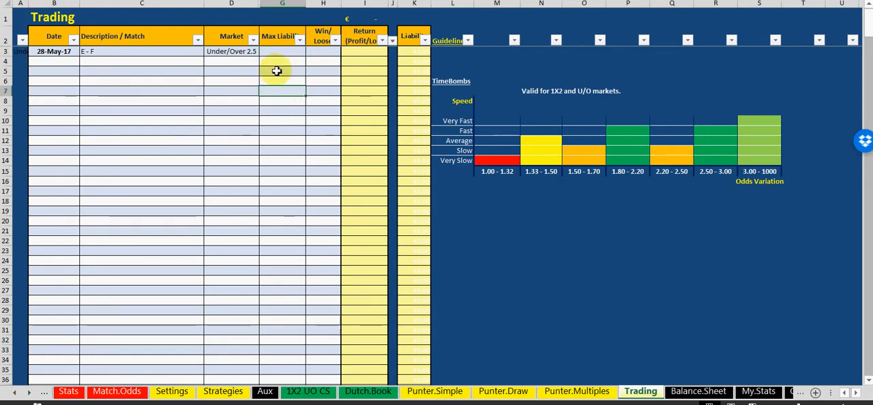
click(276, 56)
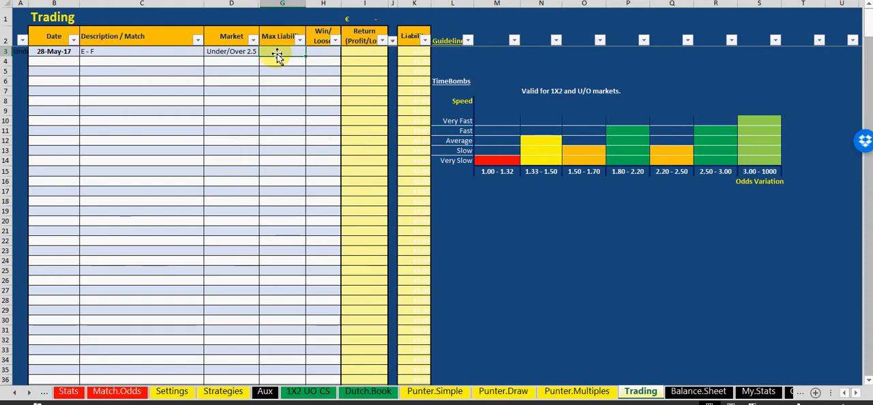
text(5)
click(298, 149)
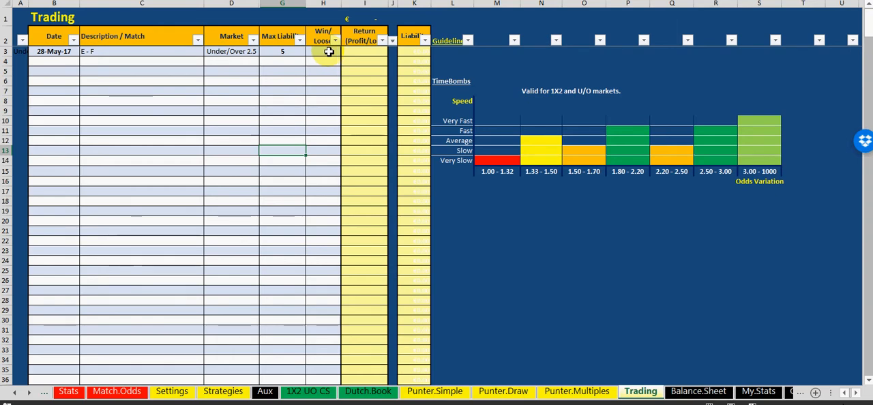
Mark the E - F trade as won with the Win/Loose status YES and enter a return of 0.50
click(328, 53)
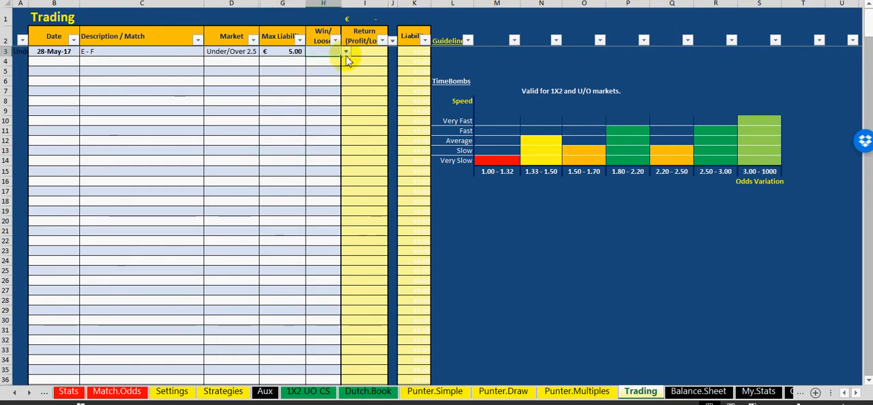
click(345, 52)
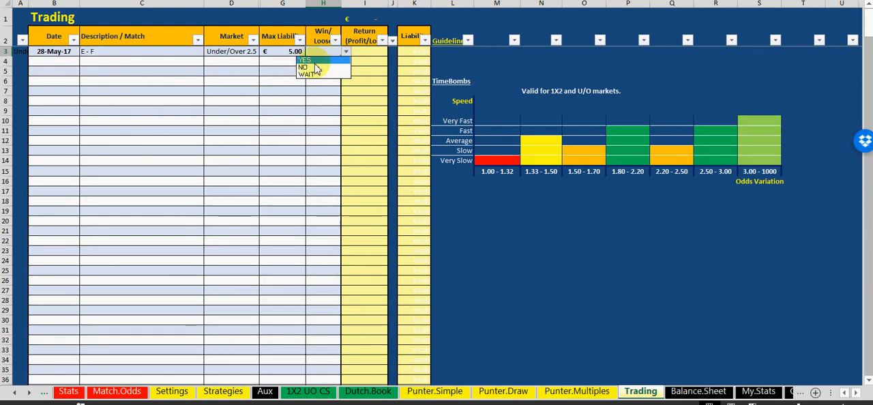
click(315, 61)
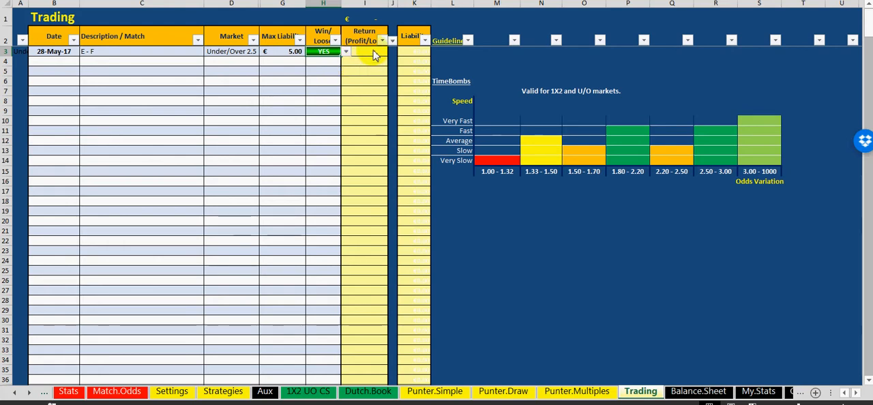
click(373, 53)
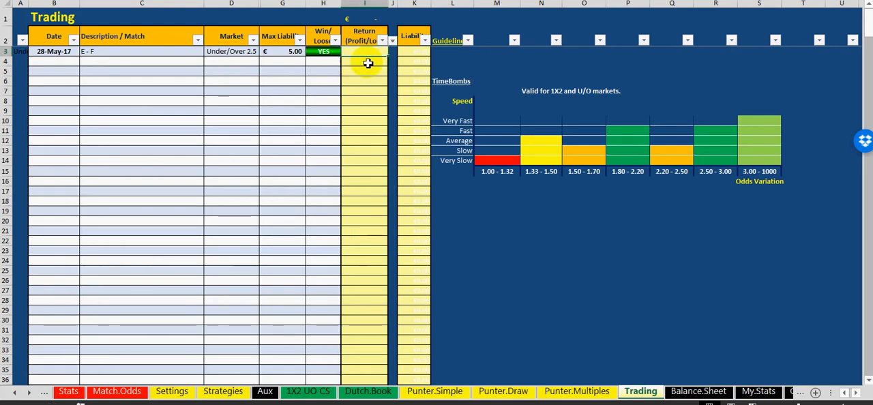
text(0.5)
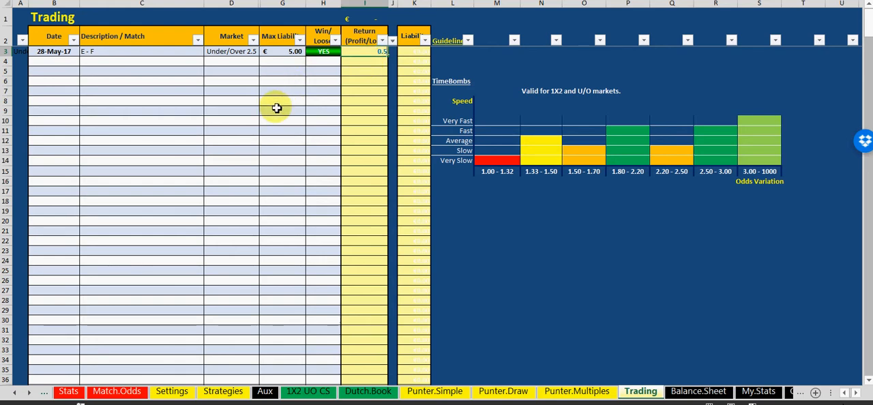
click(276, 107)
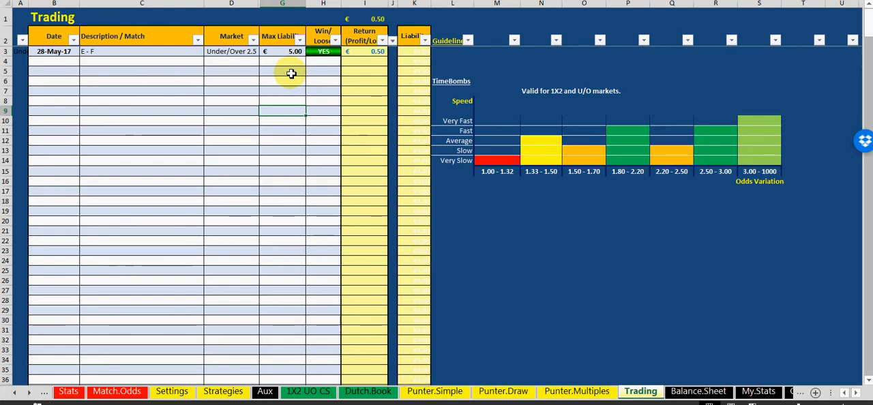
Check on Balance.Sheet how the 28-May-17 trade affects the trading return, balance and return on investment
click(231, 80)
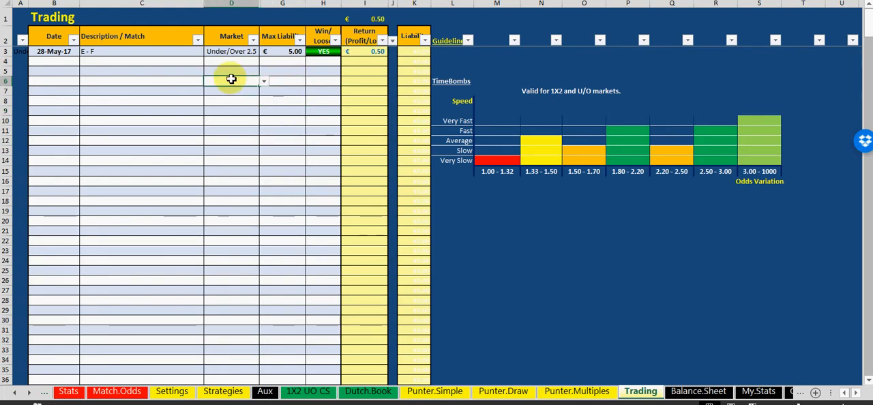
click(690, 394)
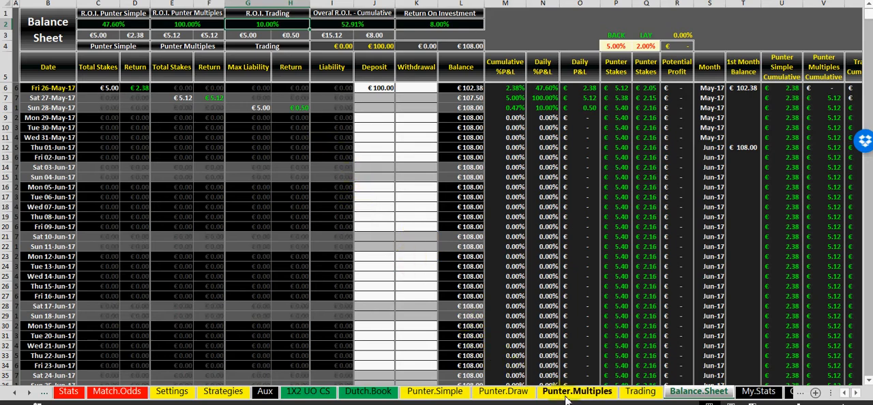
Start the first bet in Punter.Draw with the date 29/5 and the match description G-H
click(505, 393)
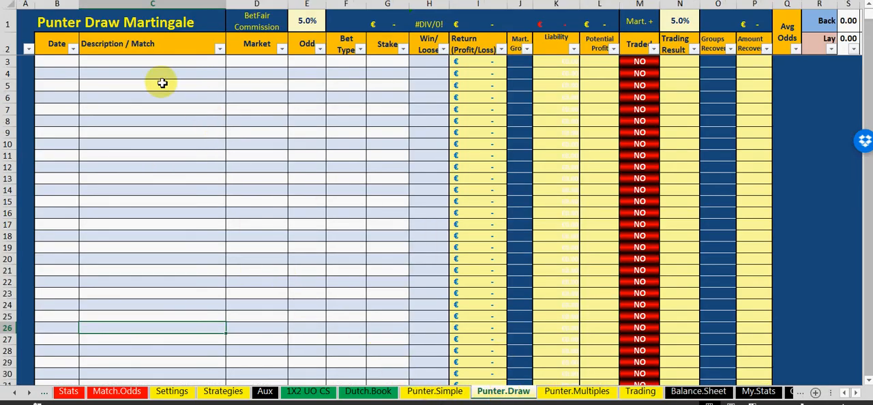
click(93, 65)
click(65, 61)
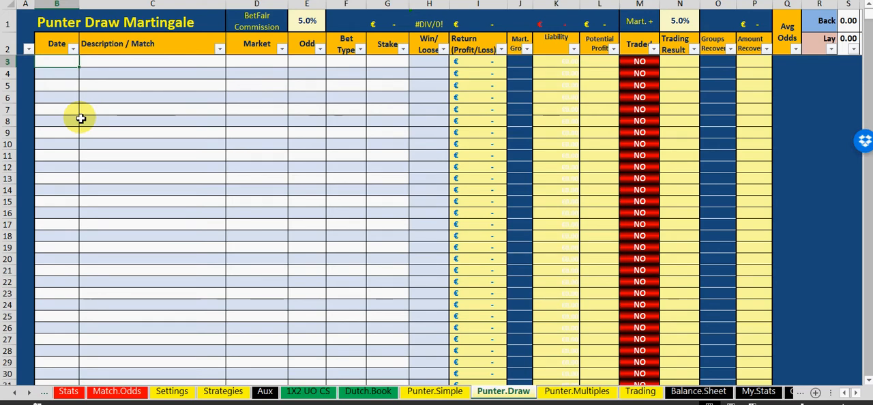
text(29/5)
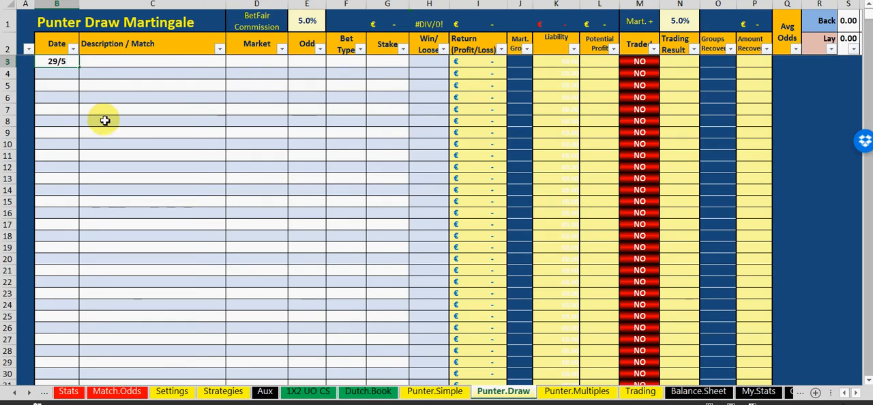
key(Tab)
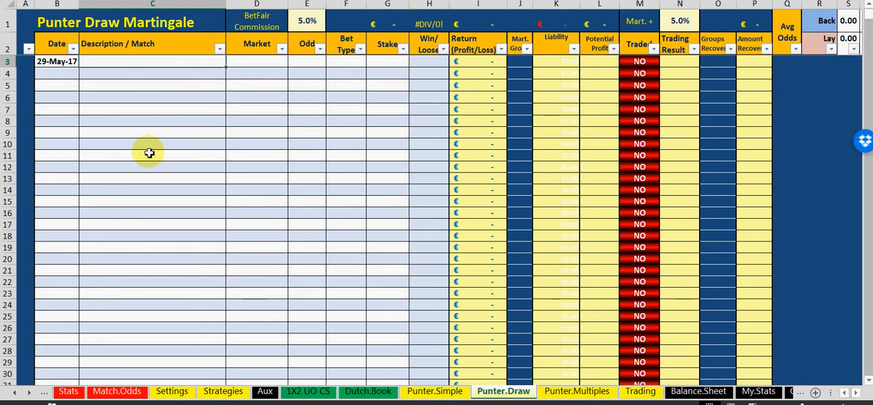
text(G-H)
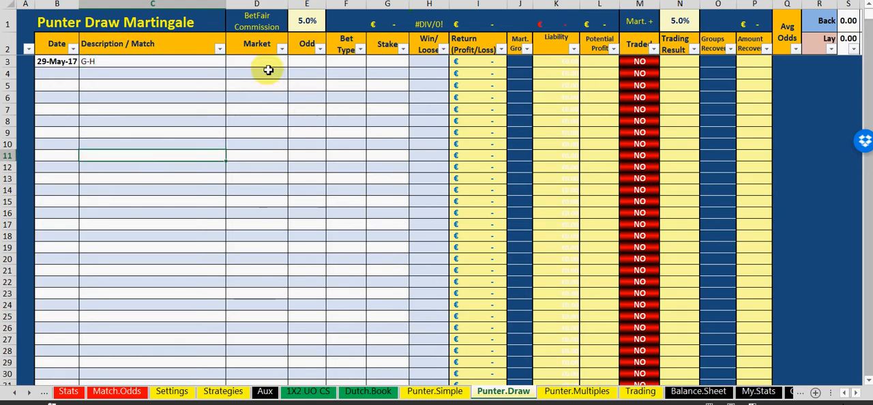
Set the market of the G-H bet to 1X2 and its odd to 1.4
click(282, 63)
click(293, 62)
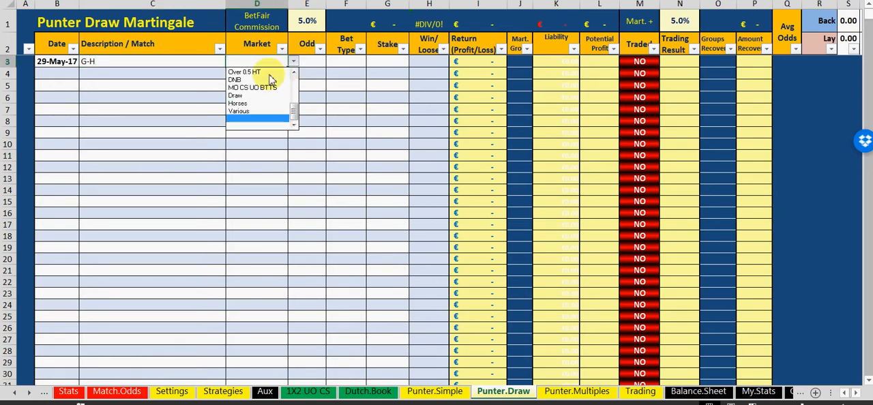
drag(294, 117, 287, 82)
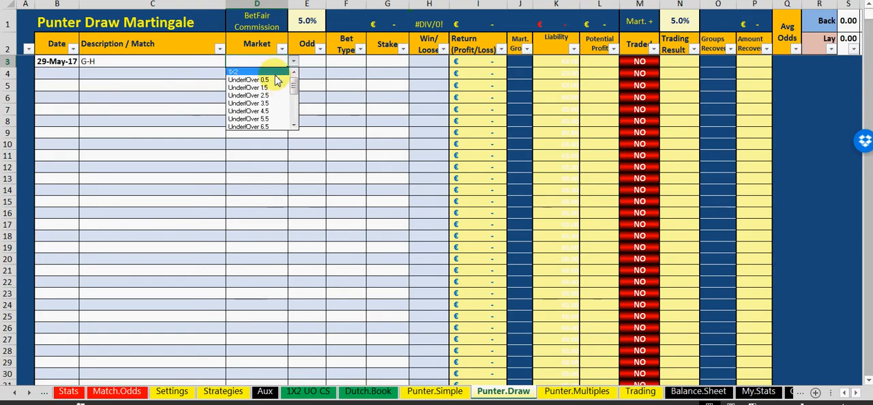
click(273, 71)
click(308, 61)
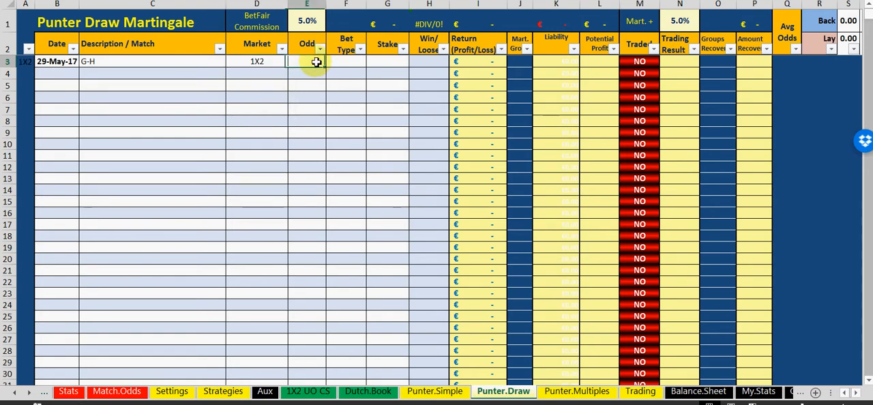
text(1.4)
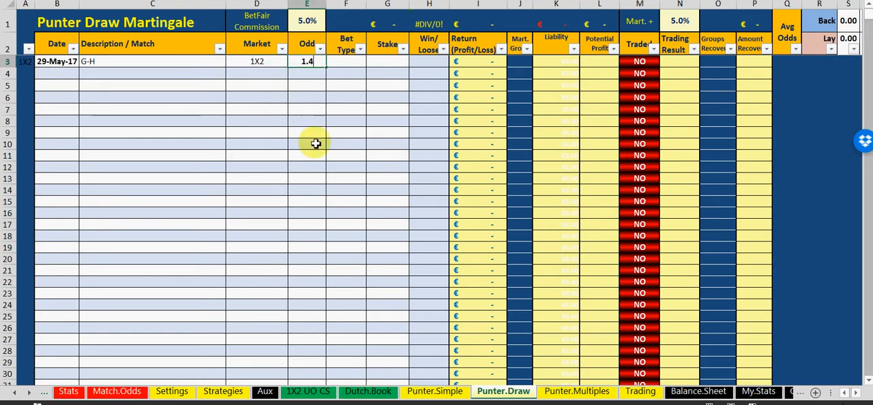
click(316, 143)
Set the bet type of the G-H bet to Back and select its Stake cell
click(368, 65)
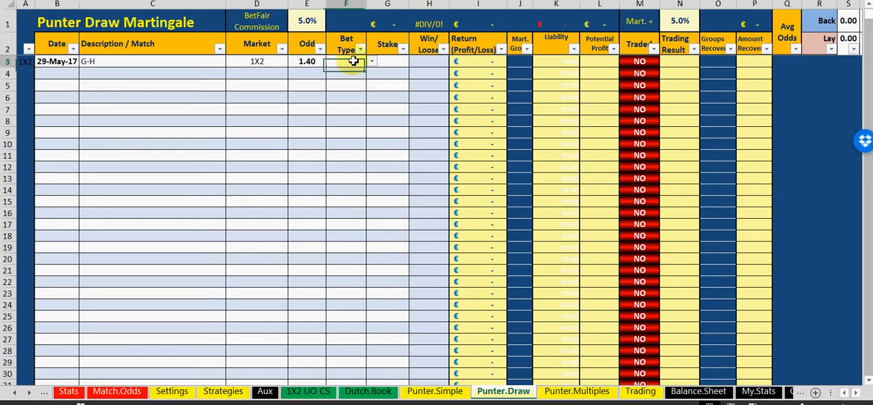
click(371, 62)
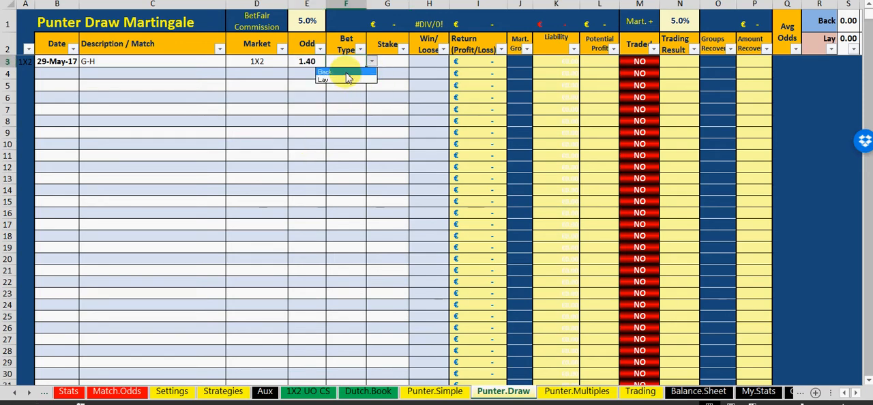
click(346, 72)
click(386, 62)
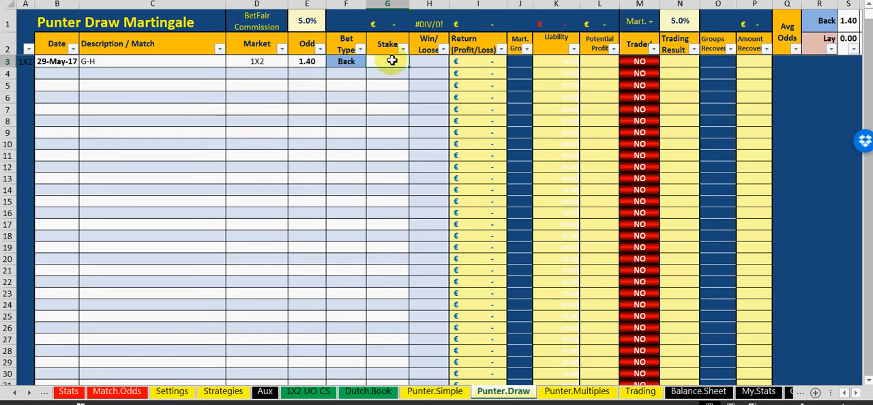
Set the stake of the G-H bet to 5 and its Win/Loose status to WAIT
text(5)
click(424, 63)
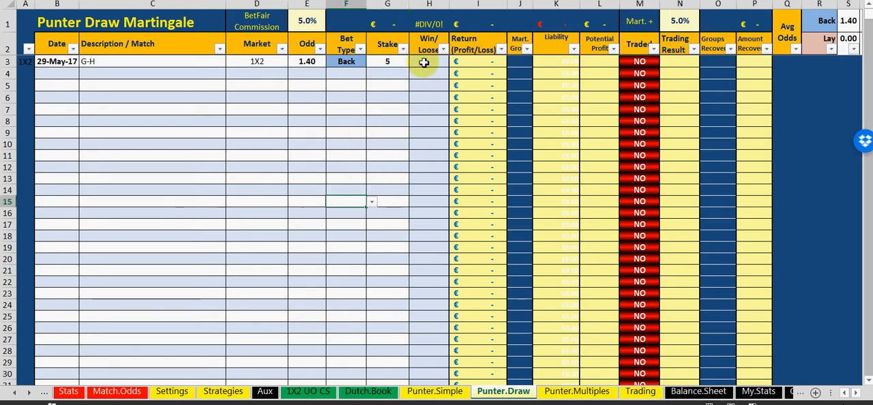
click(455, 61)
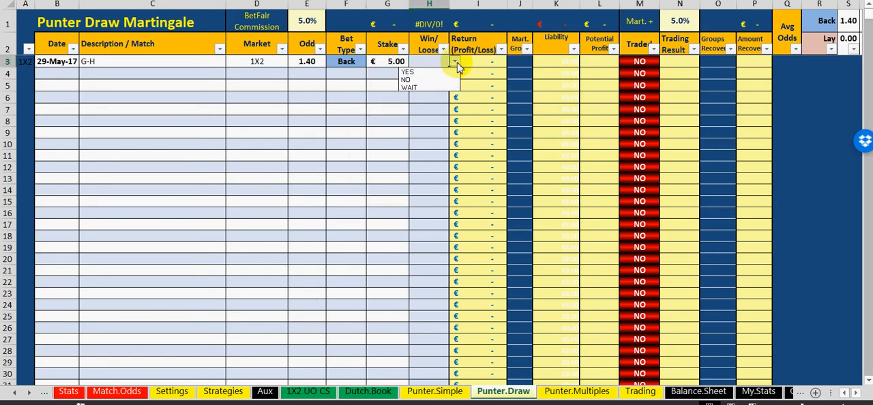
click(417, 86)
click(333, 134)
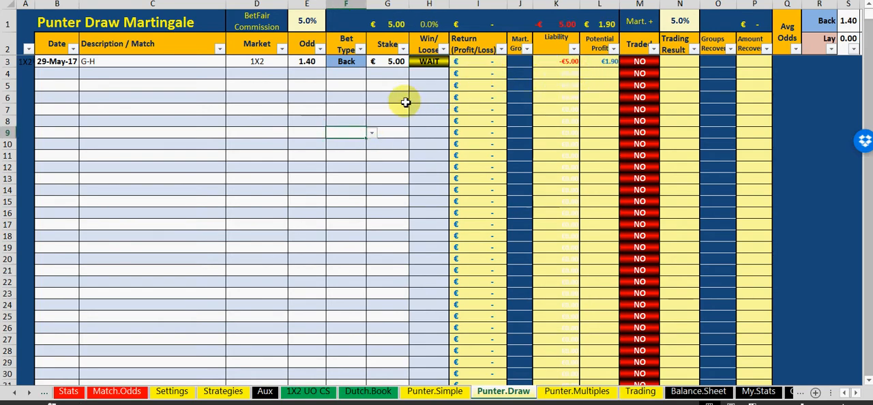
scroll(416, 82, down, 2)
scroll(351, 177, up, 2)
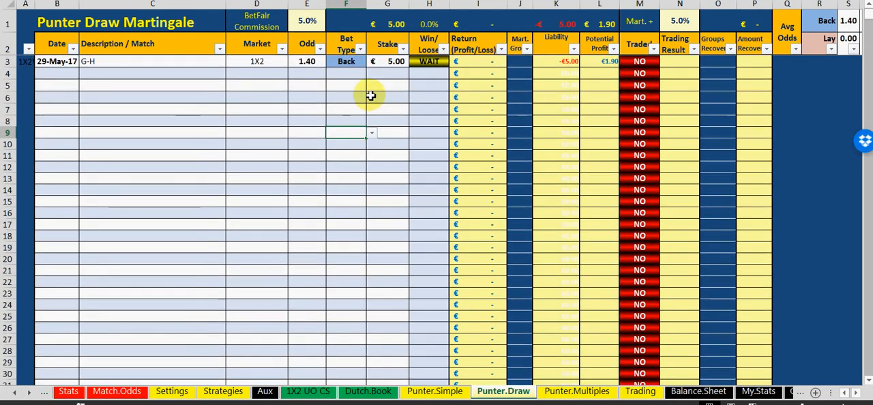
click(382, 97)
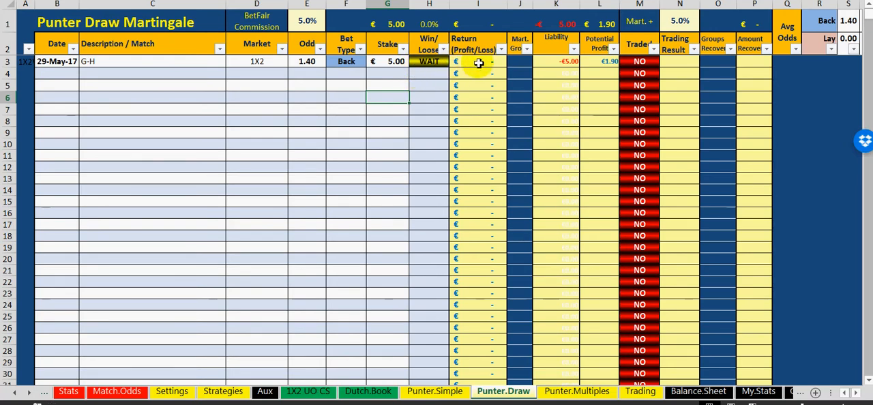
Change the Win/Loose result of the G-H bet to NO
click(437, 60)
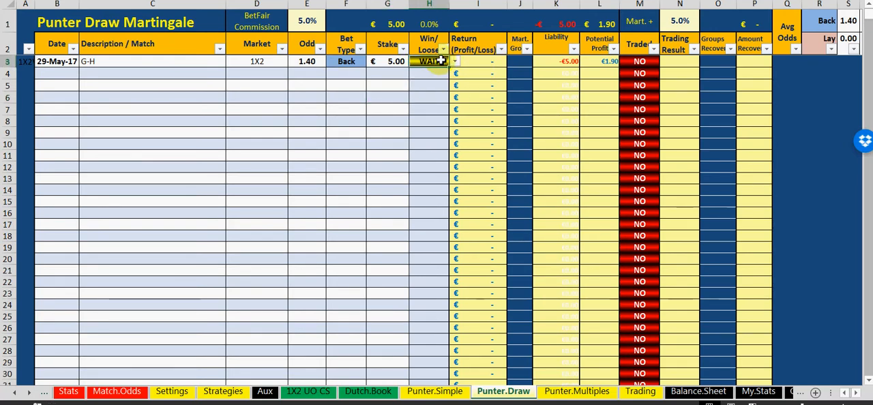
click(454, 62)
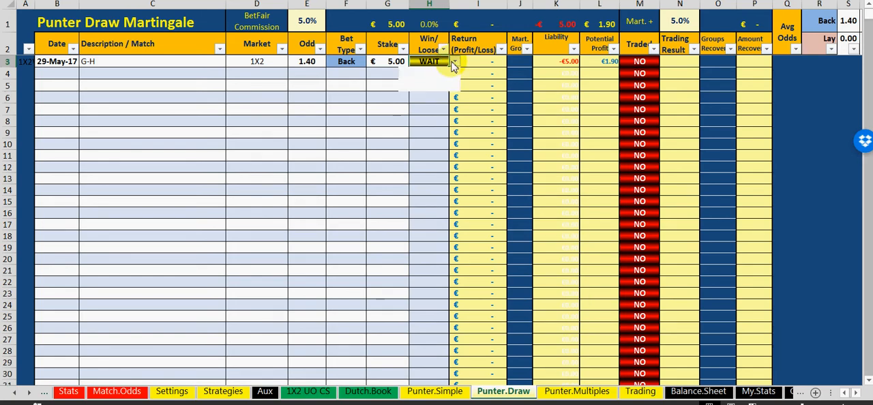
click(438, 80)
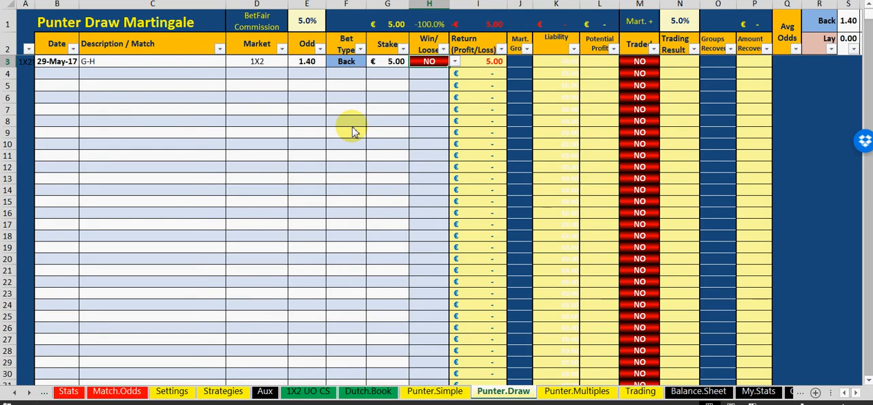
Assign the G-H bet to martingale group 1
click(524, 46)
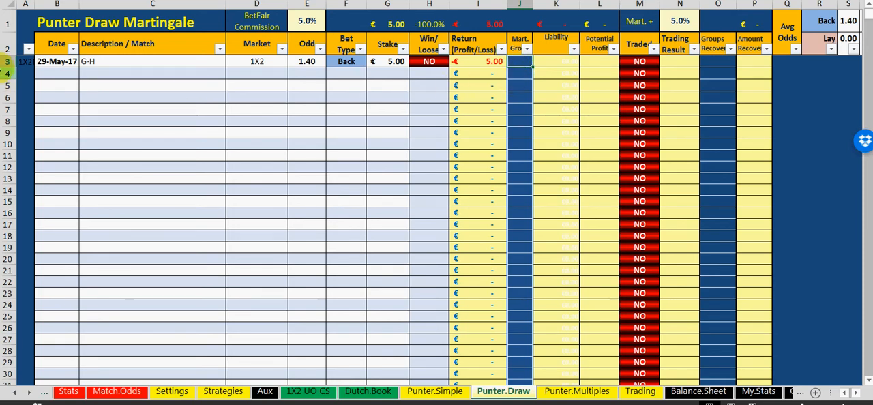
text(1)
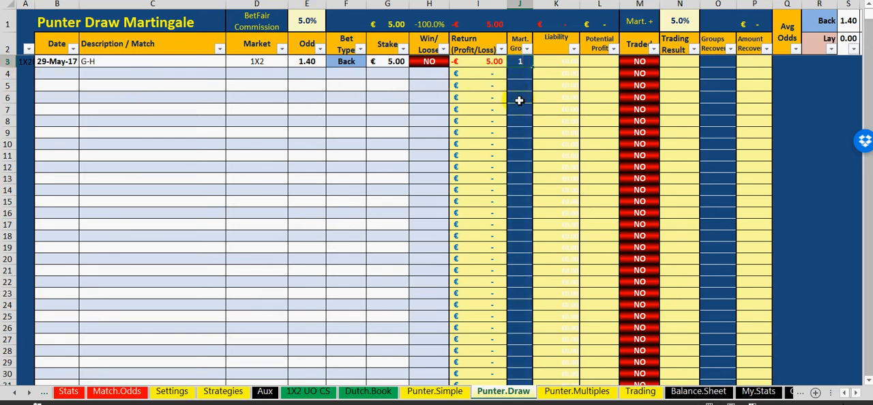
click(519, 101)
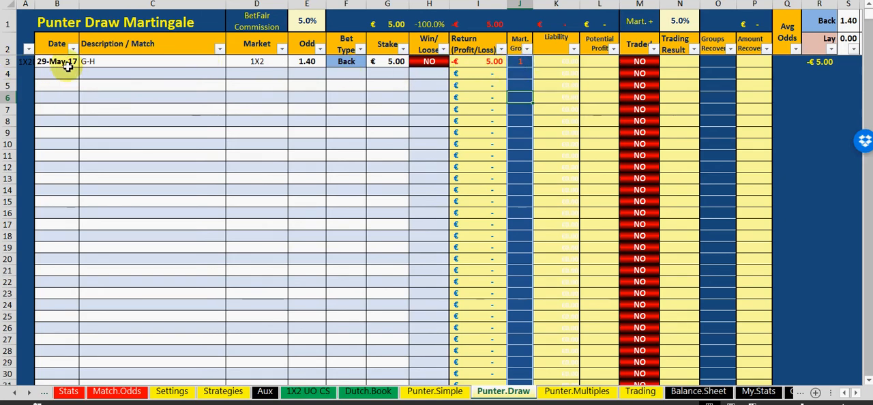
drag(66, 61, 422, 61)
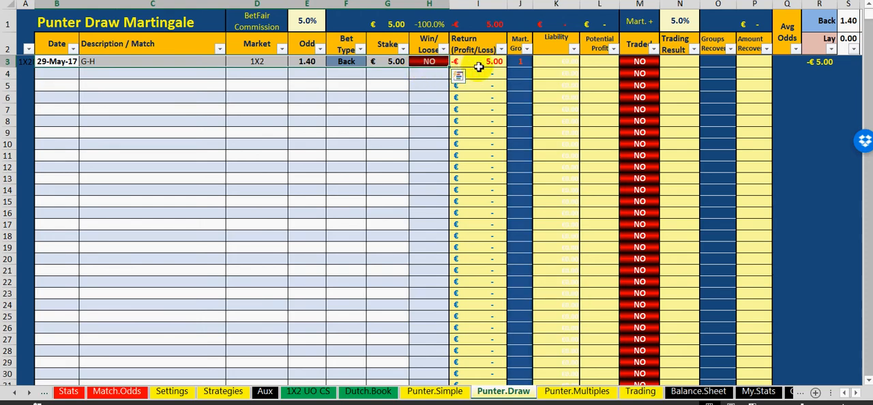
click(520, 76)
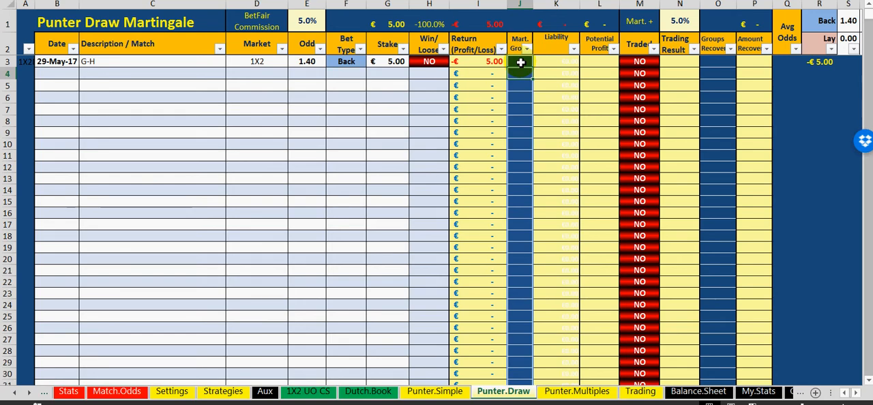
text(1)
key(Return)
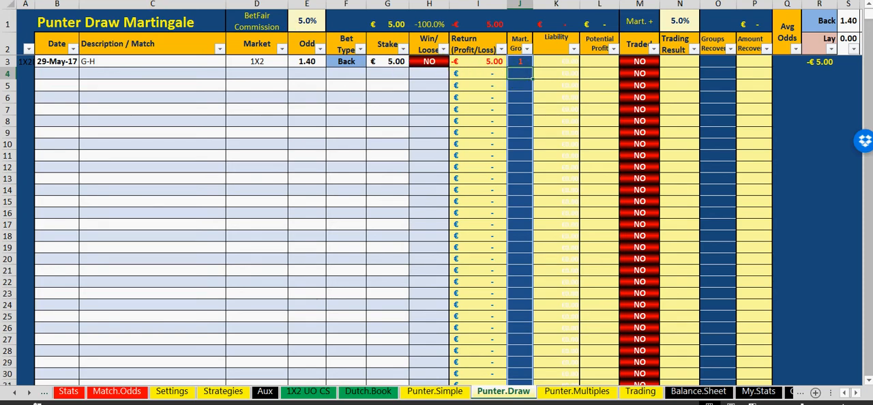
Start a second bet in row 4 with the date 30/5 and the match description X - Y
click(61, 74)
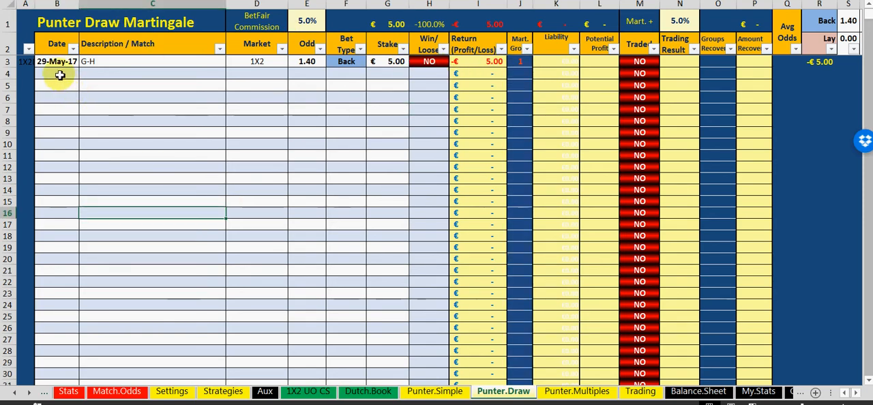
text(30)
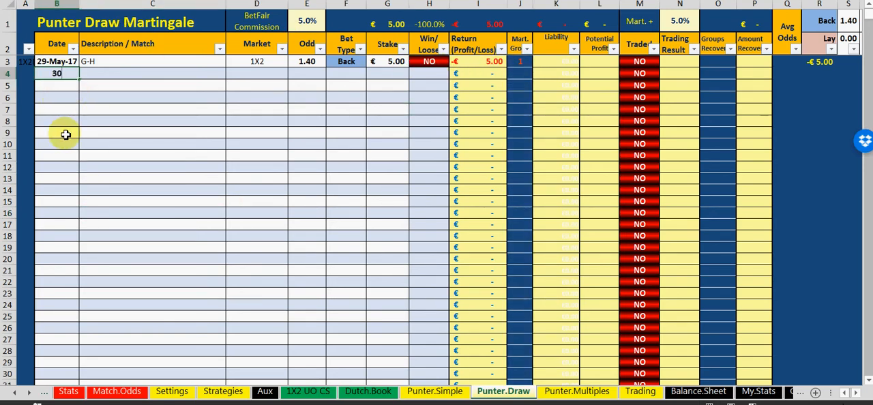
text(/5)
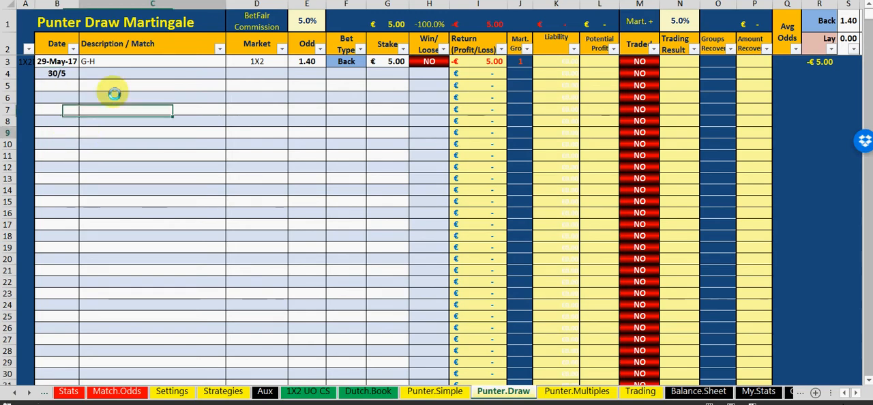
click(113, 73)
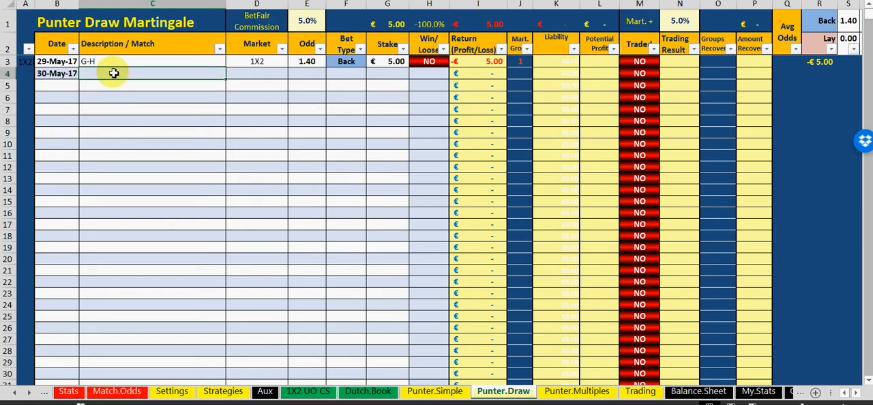
text(X - Y)
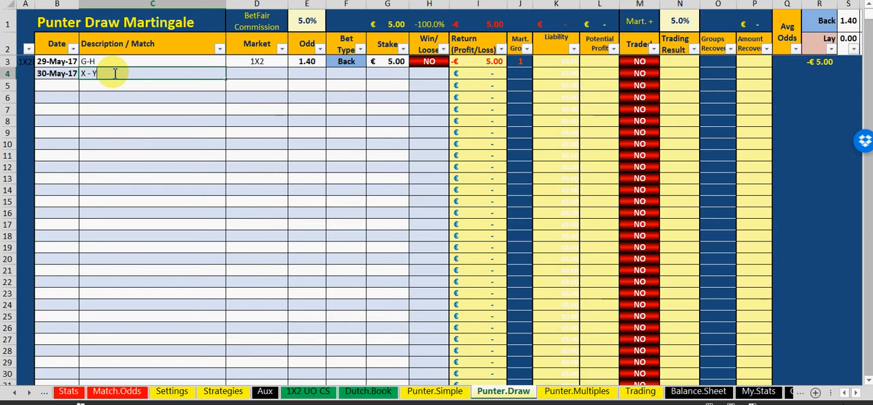
click(178, 188)
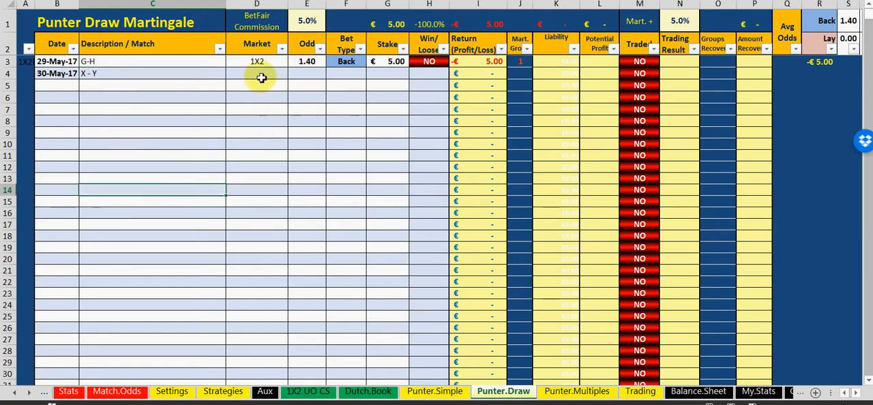
Set the market of the X - Y bet to Under/Over 2.5 and its odd to 2
click(262, 76)
click(293, 73)
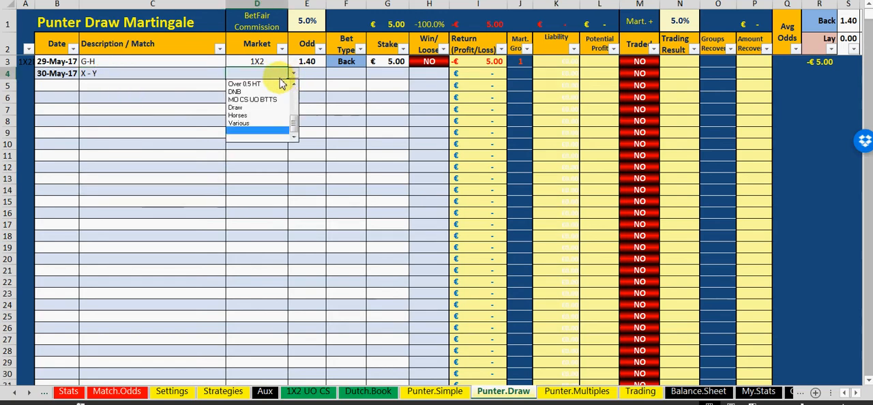
drag(292, 123, 293, 92)
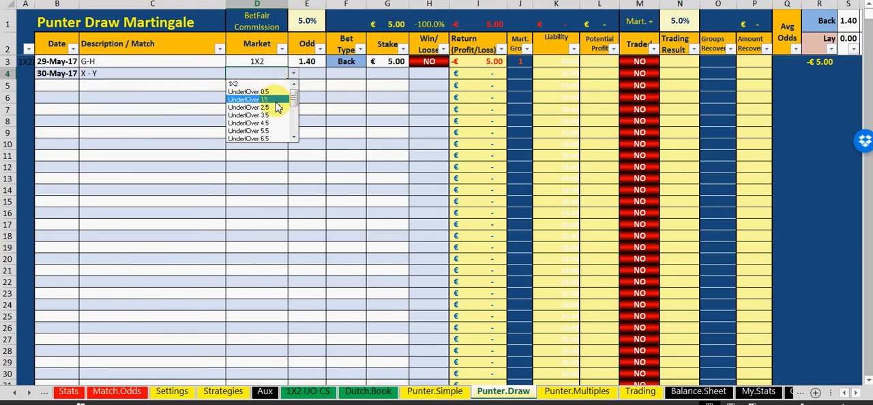
click(276, 107)
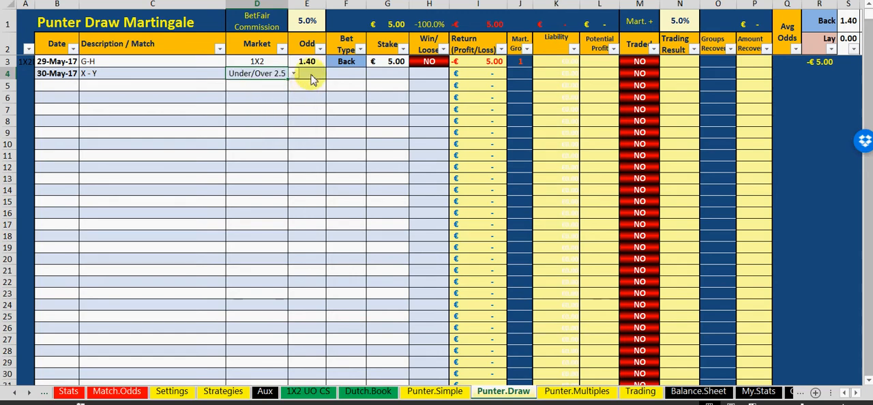
click(311, 75)
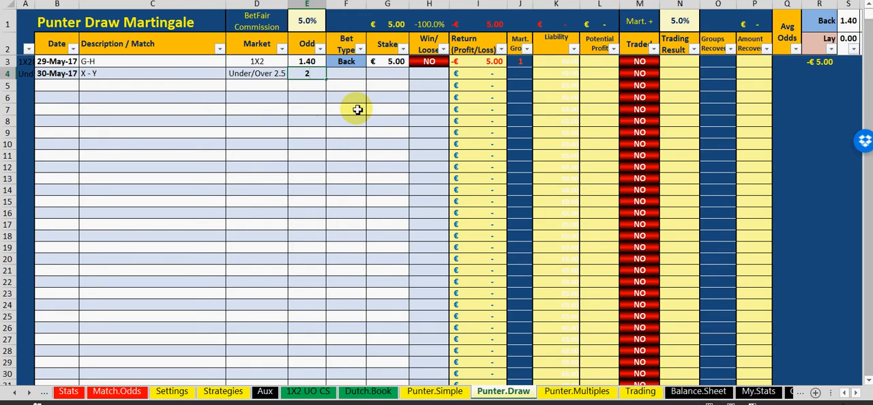
key(Tab)
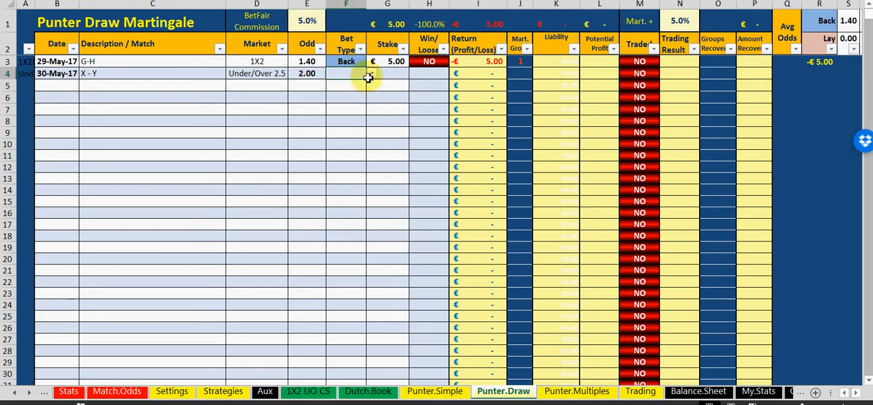
Set the bet type of the X - Y bet to Back
click(371, 73)
click(362, 84)
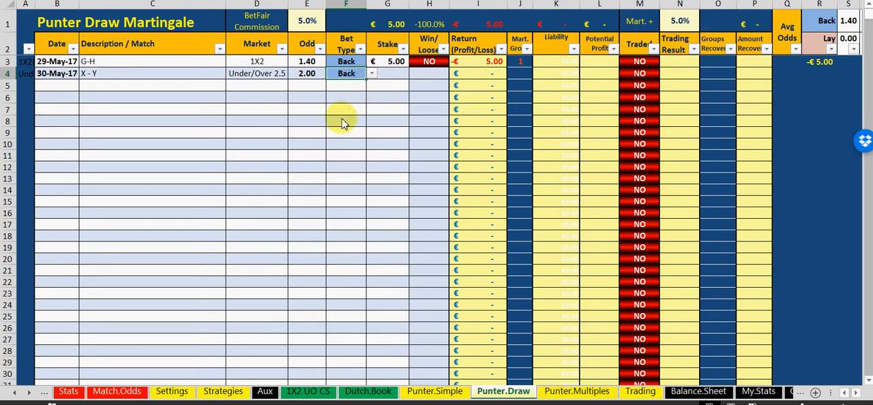
click(344, 121)
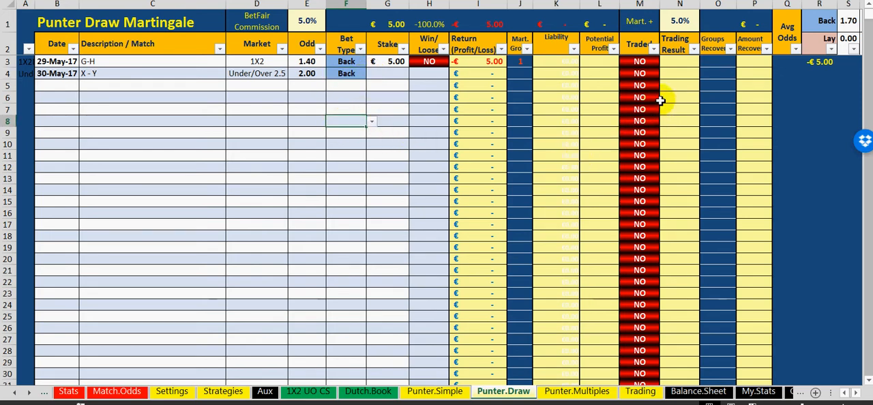
Assign the X - Y bet to martingale group 2 and enter 1 as the group it recovers
click(525, 77)
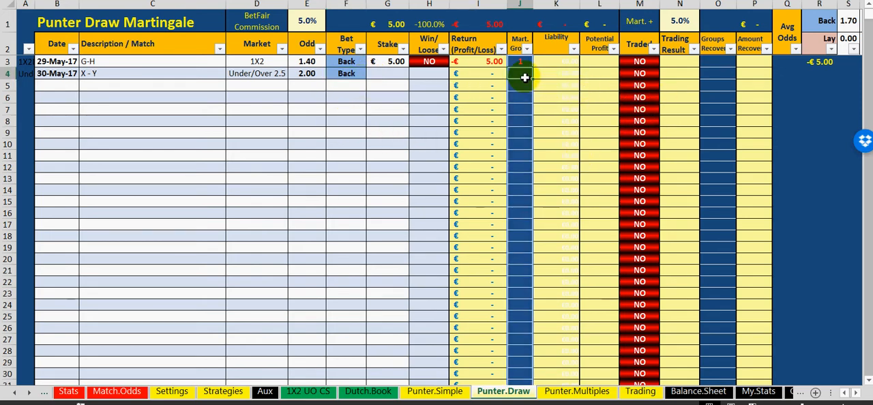
click(380, 157)
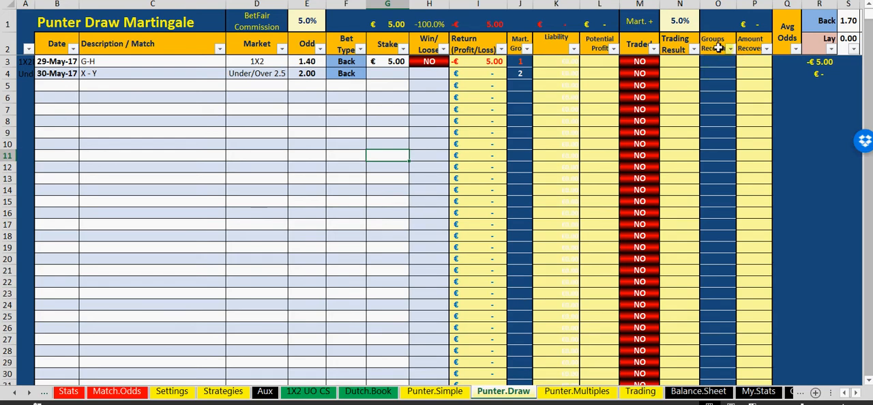
click(717, 56)
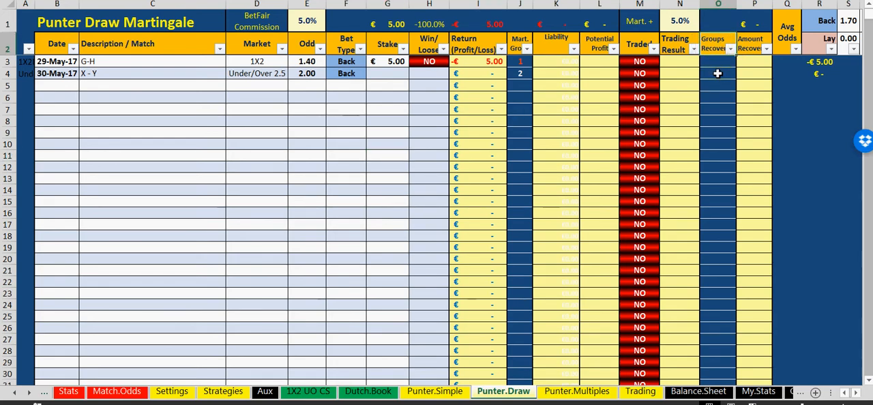
click(718, 74)
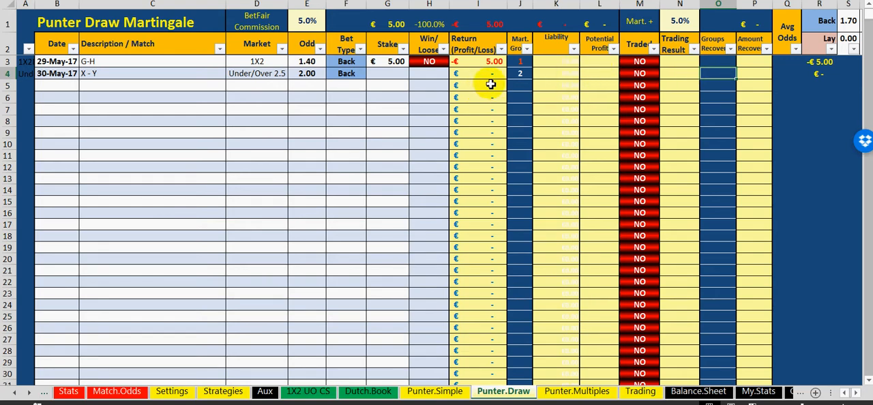
click(395, 134)
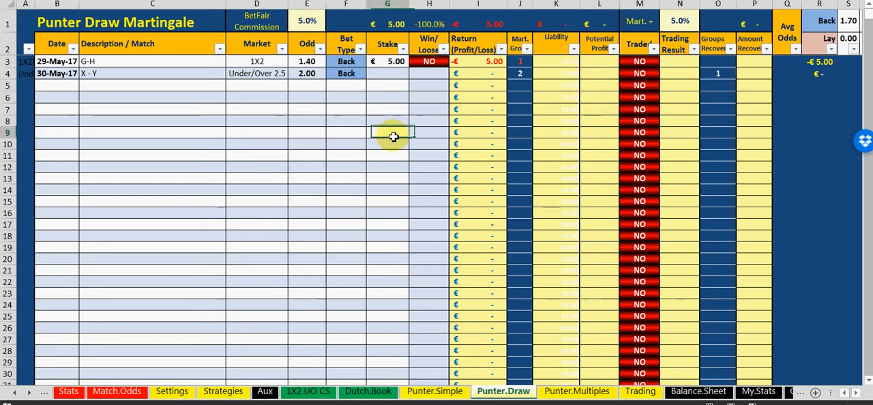
Widen the Avg Odds column so that the amount in the X - Y row fits
click(790, 75)
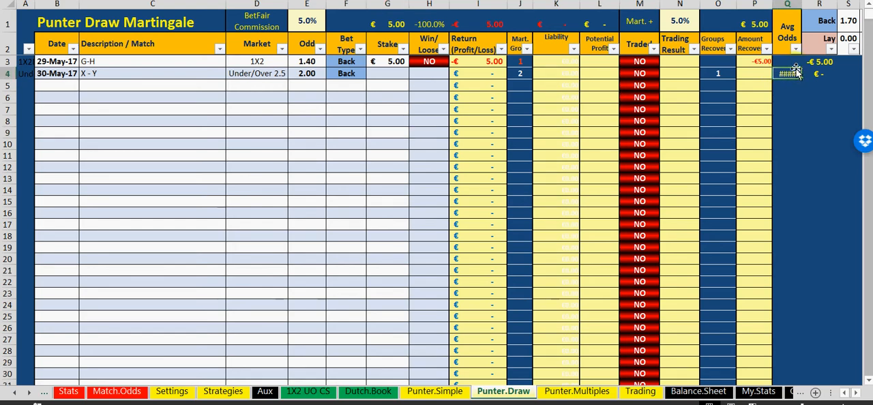
click(798, 109)
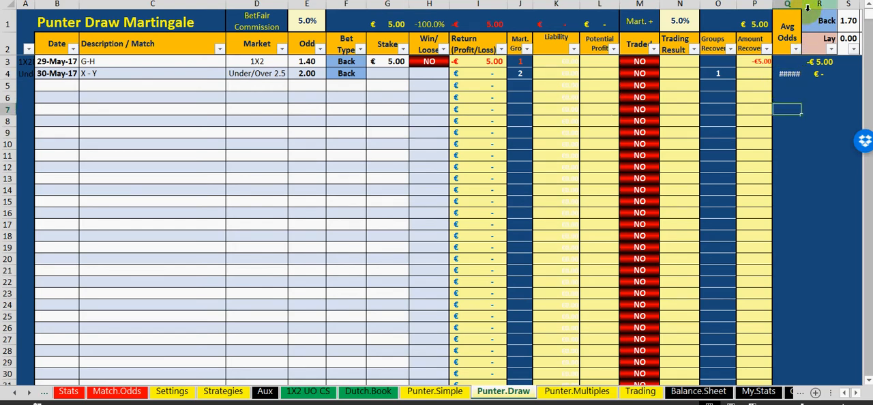
drag(801, 6, 809, 6)
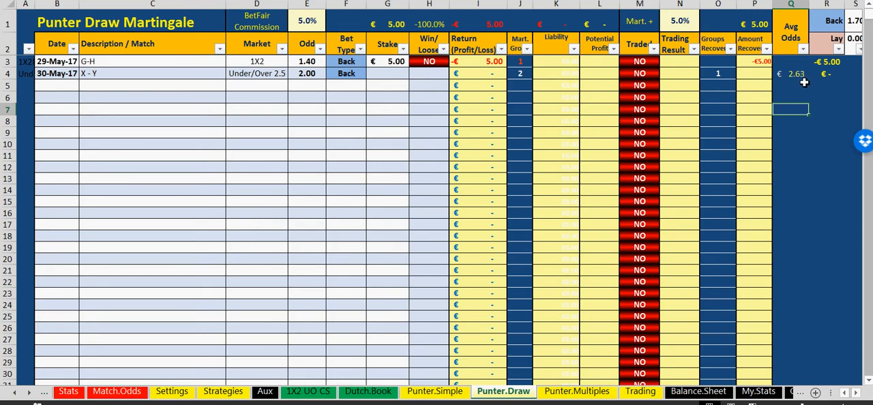
Enter a stake of 7.63 for the X - Y bet and set its Win/Loose result to YES
click(379, 75)
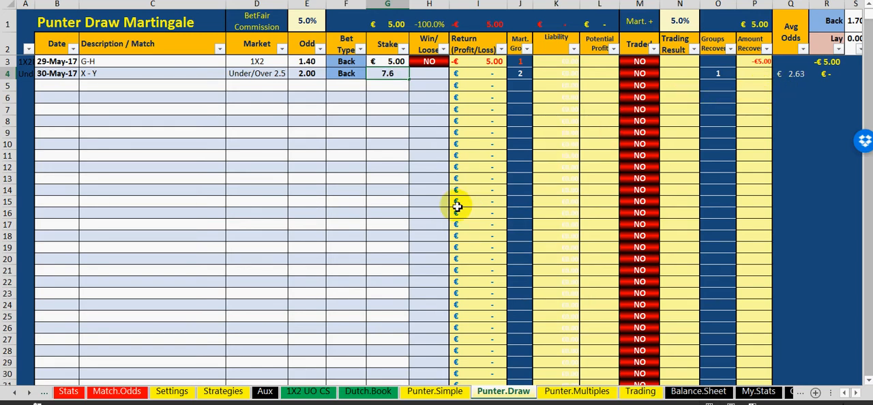
click(388, 177)
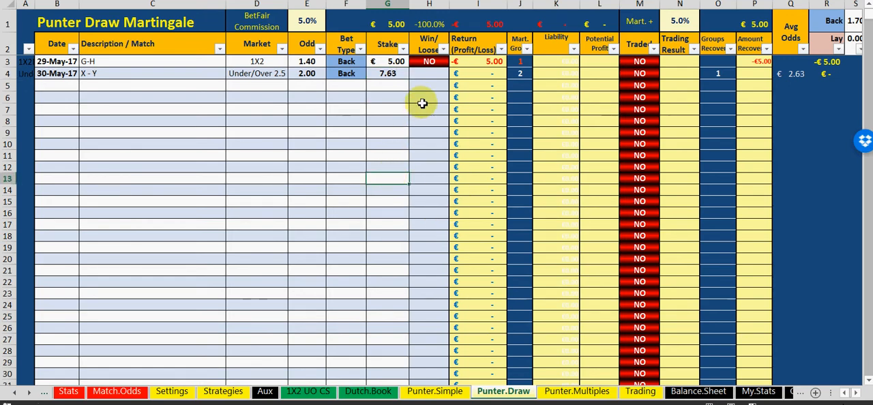
click(428, 77)
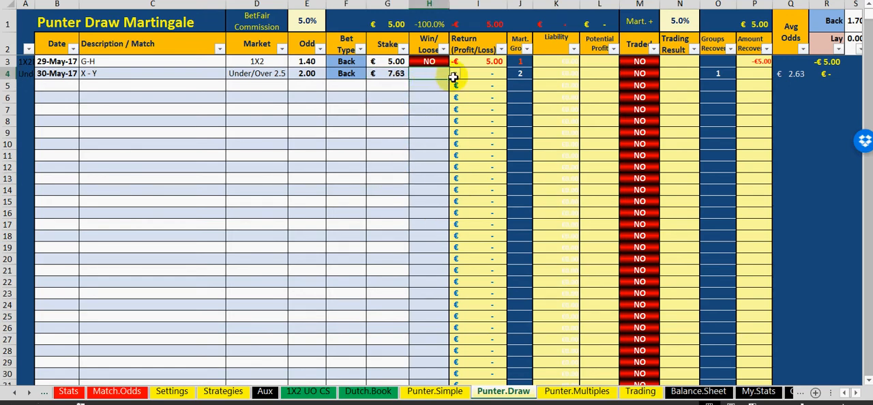
click(454, 75)
click(448, 84)
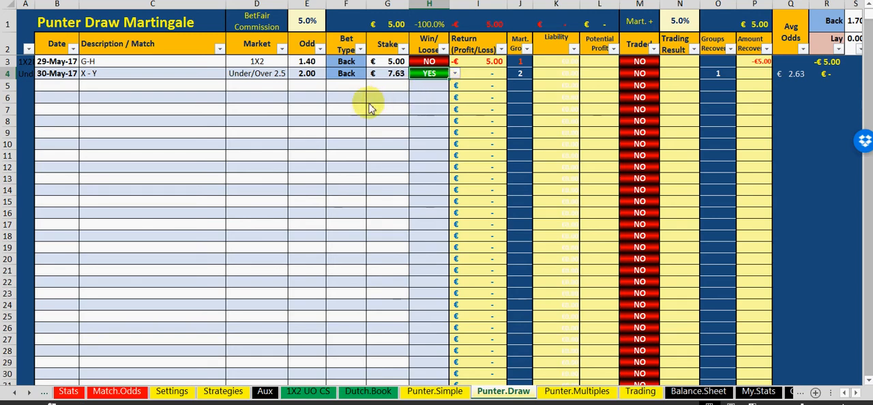
click(348, 142)
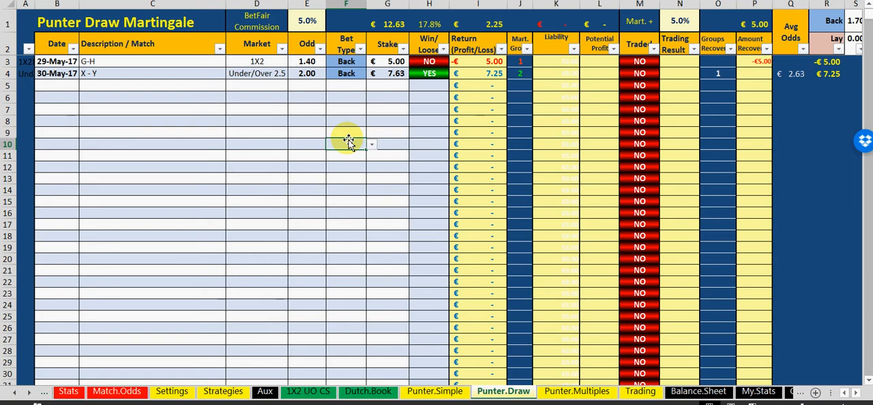
click(383, 110)
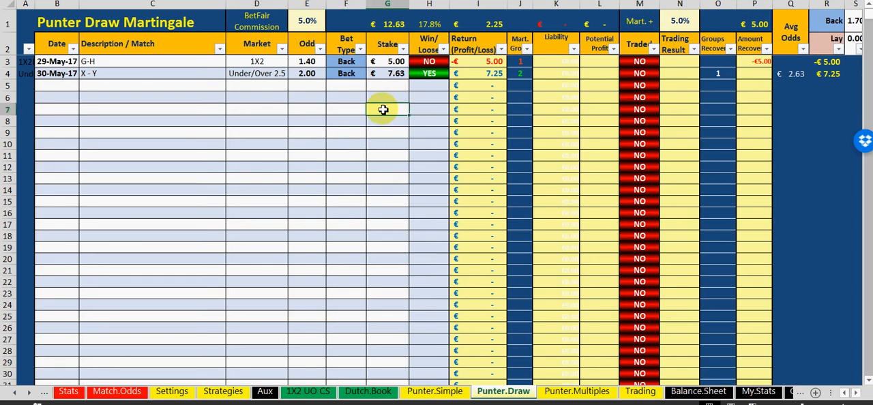
Start a new bet in the row below X - Y, dated 1/6 with the match description A- Z
click(69, 87)
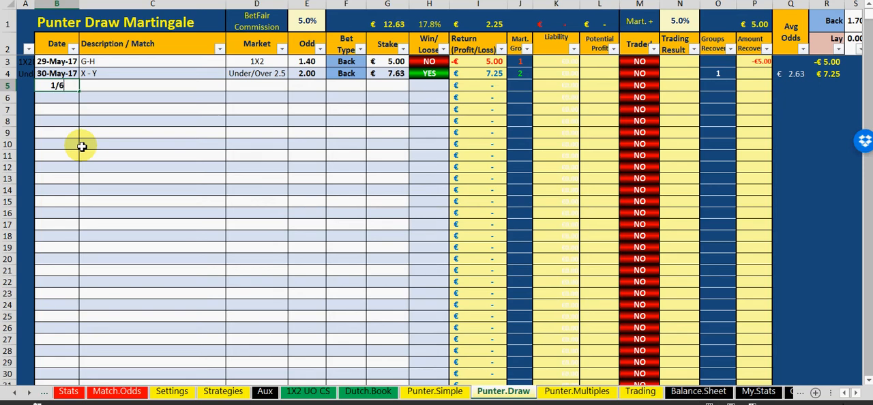
text(1/6)
click(81, 146)
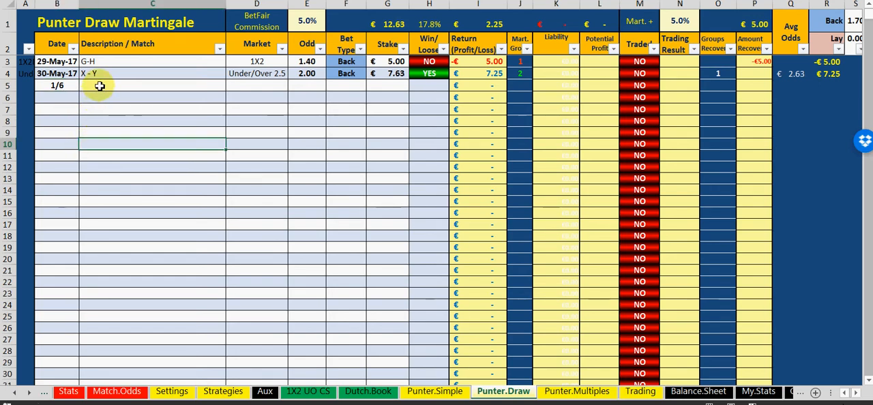
click(100, 86)
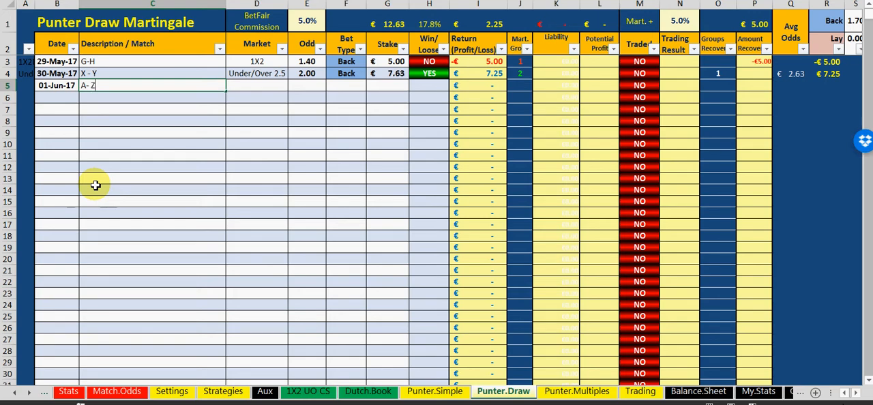
click(125, 144)
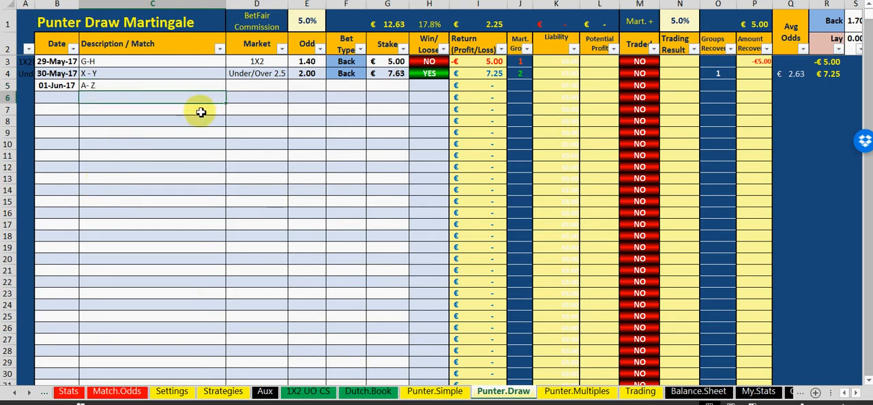
Set the market of the A- Z bet to Under/Over 2.5 and its odd to 2
click(250, 85)
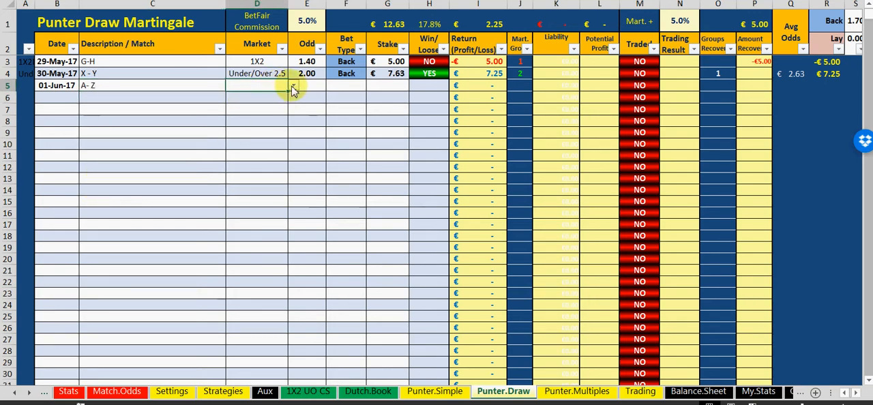
click(292, 86)
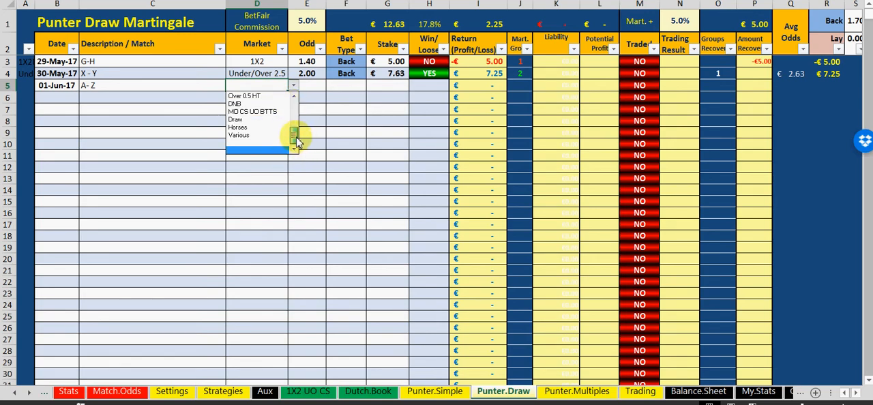
drag(298, 141, 294, 107)
click(273, 119)
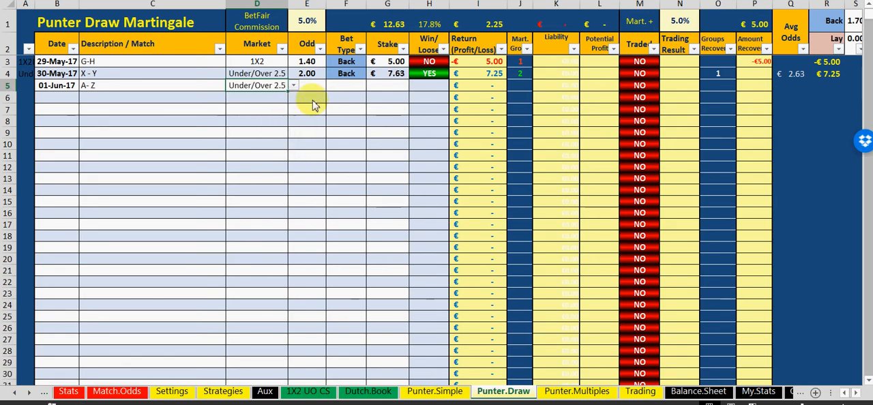
click(311, 86)
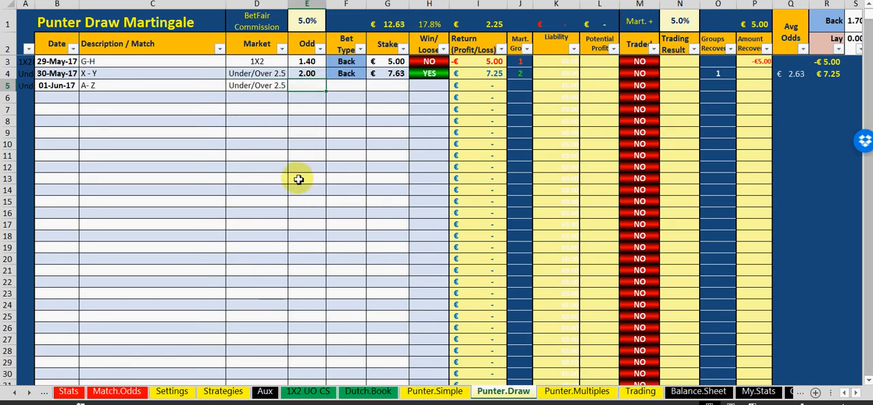
click(311, 154)
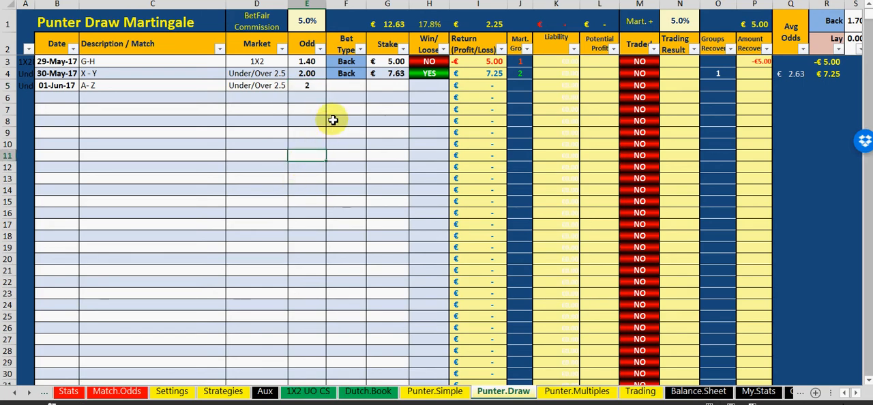
Set the bet type of the A- Z bet to Lay and its stake to 2
click(358, 87)
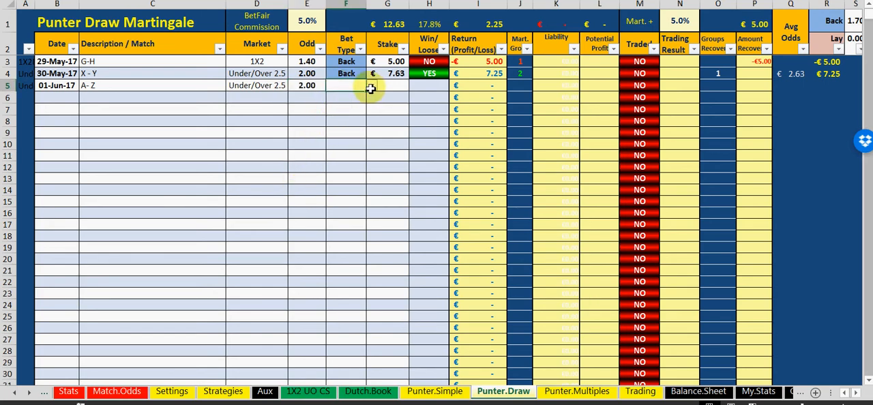
click(371, 87)
click(372, 107)
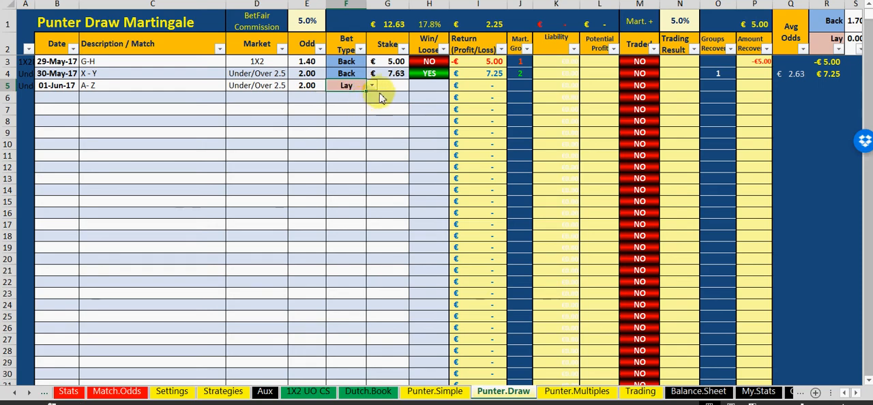
click(383, 89)
text(2)
click(381, 136)
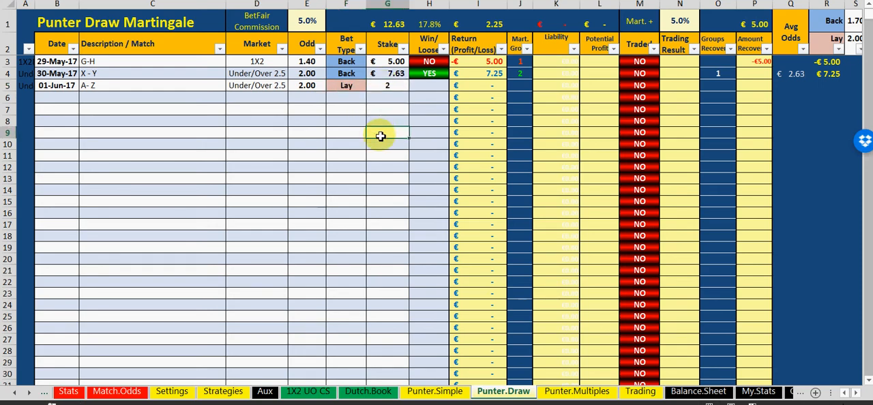
click(425, 86)
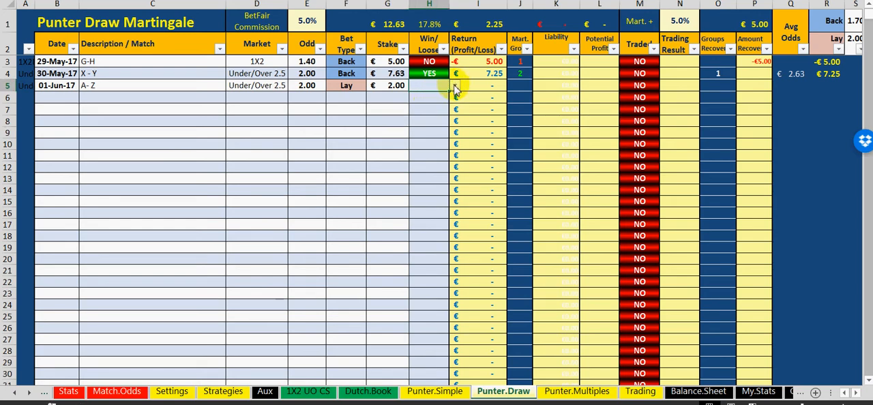
click(454, 85)
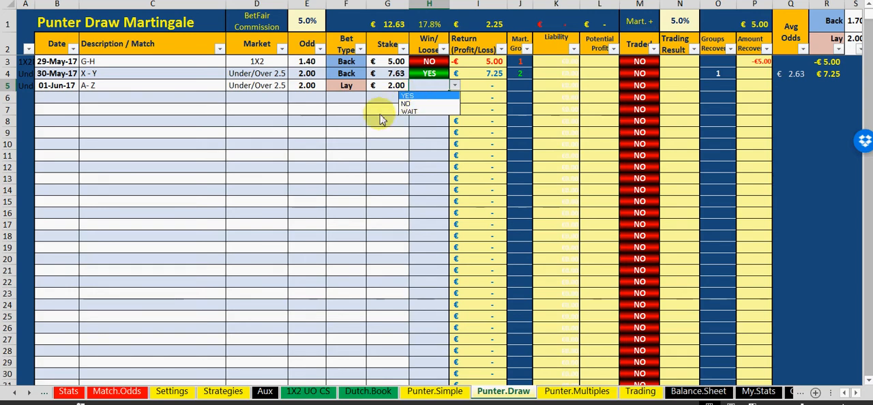
key(Escape)
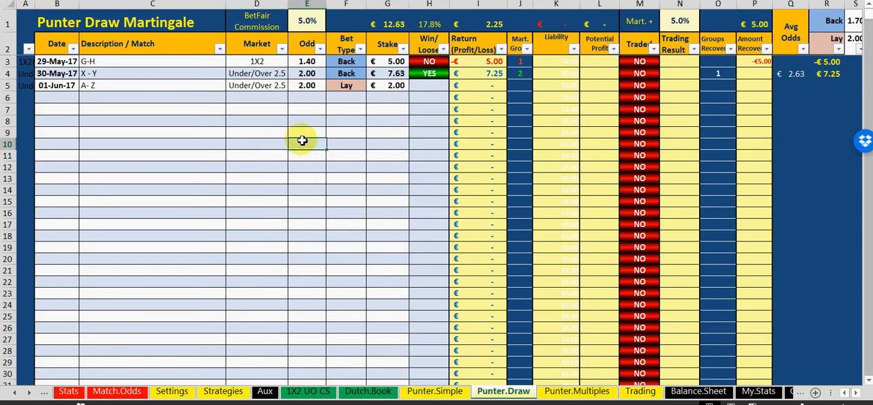
click(317, 109)
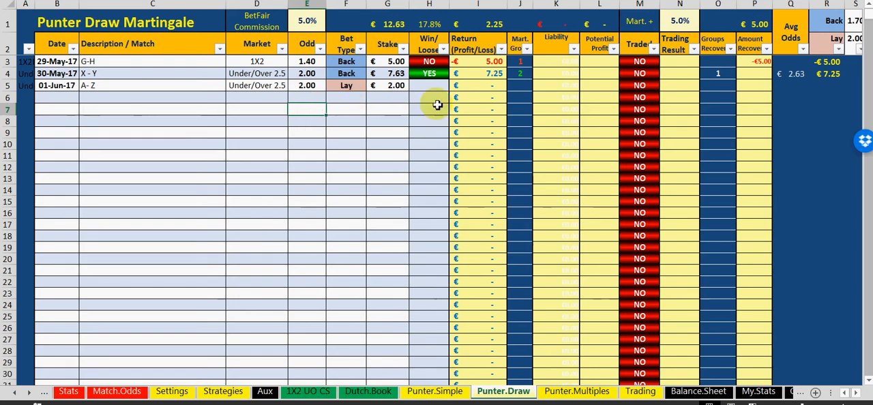
Mark the A- Z bet as traded with YES and enter a trading result of 0.3
click(633, 87)
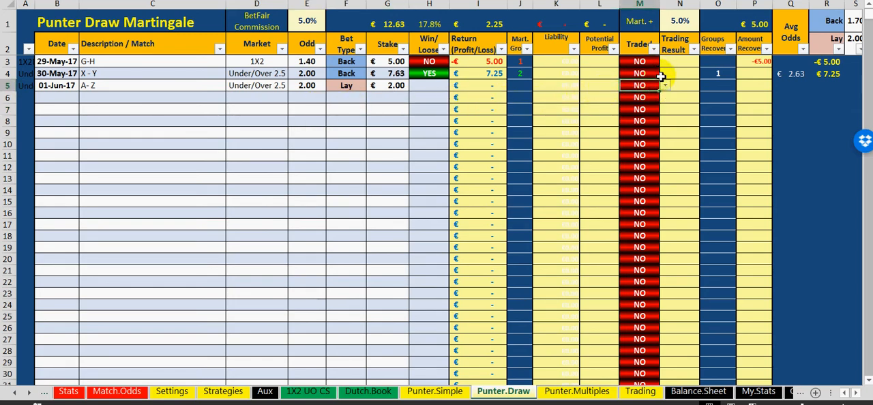
click(665, 85)
click(656, 96)
click(680, 87)
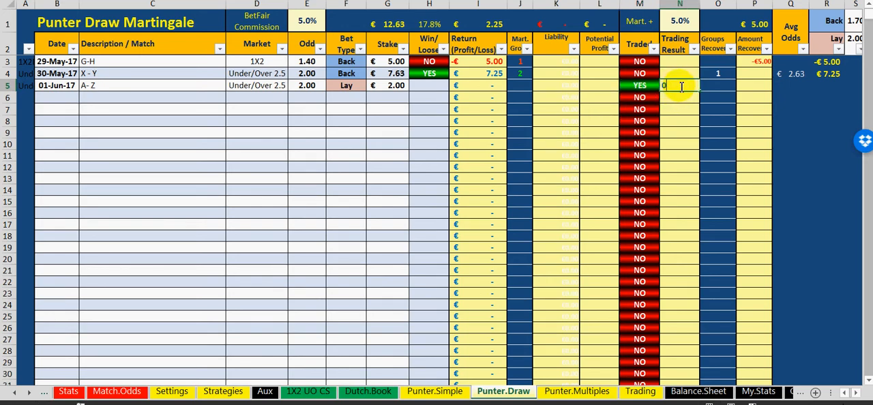
click(370, 132)
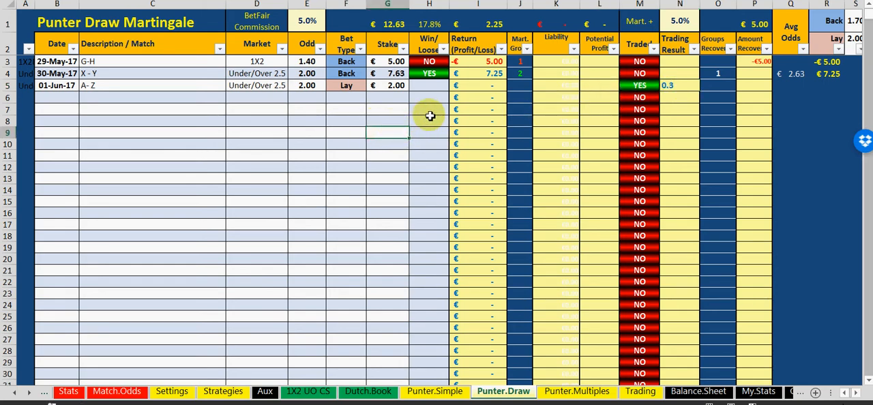
Set the Win/Loose result of the A- Z bet to YES
click(430, 86)
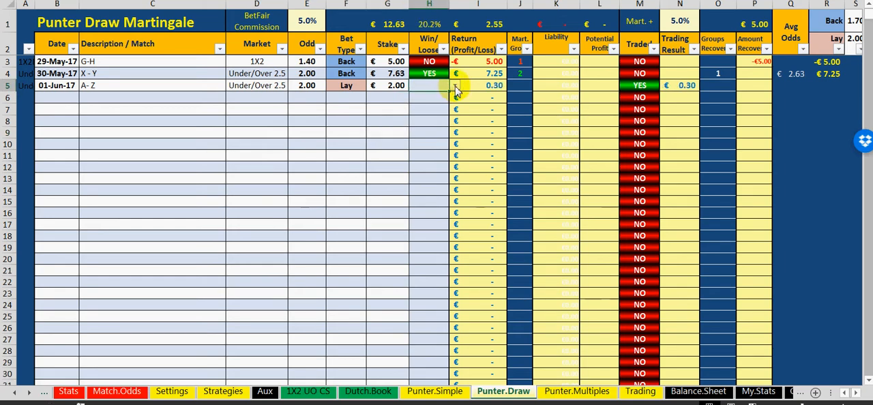
click(456, 88)
click(429, 100)
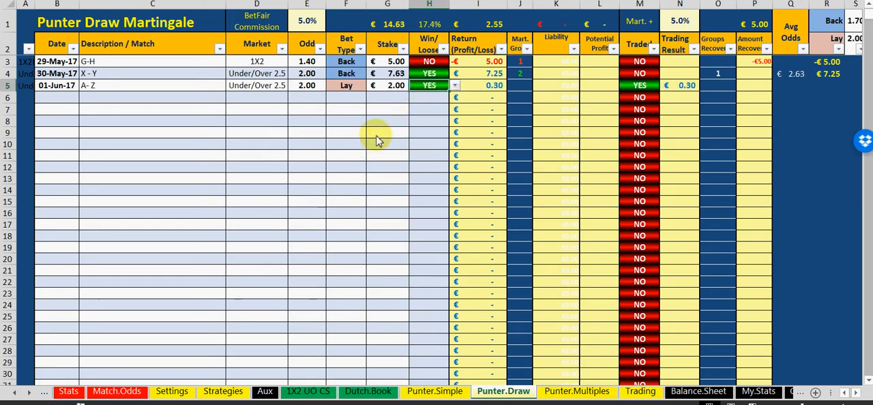
click(378, 139)
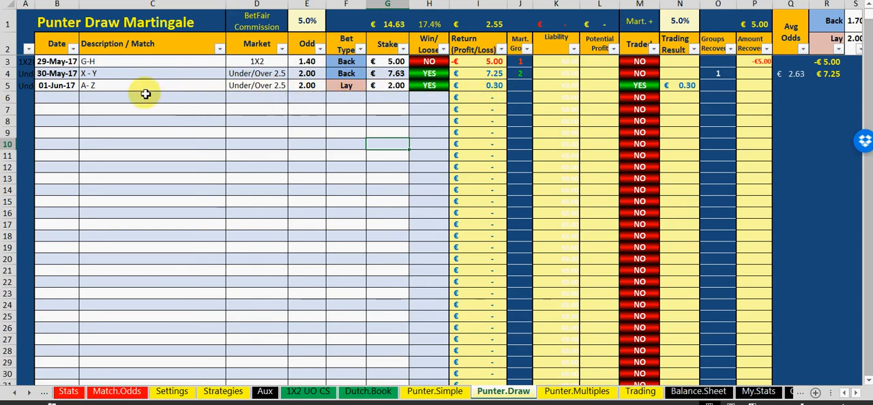
drag(94, 84, 378, 87)
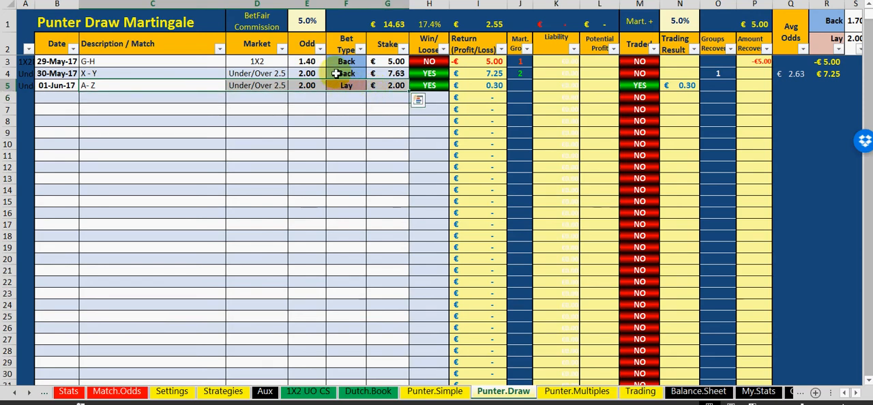
click(355, 131)
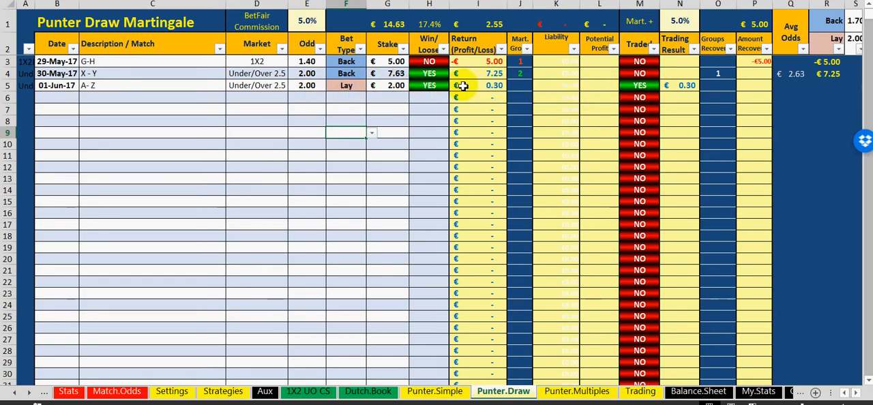
Set Traded to NO for the A- Z bet and clear its trading result
click(642, 85)
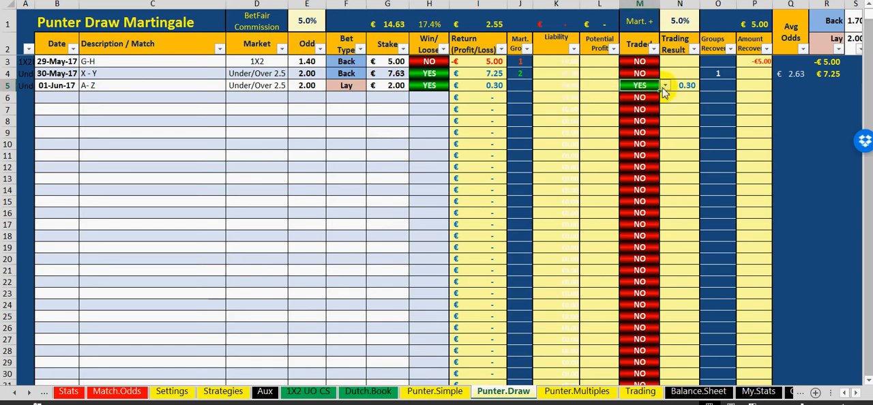
click(664, 86)
click(653, 103)
click(681, 86)
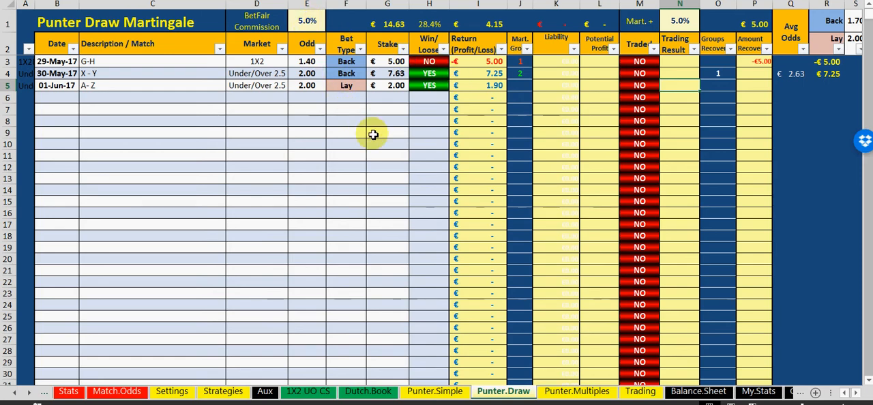
Mark the A- Z bet as traded with YES and enter a trading result of 0.40
click(632, 86)
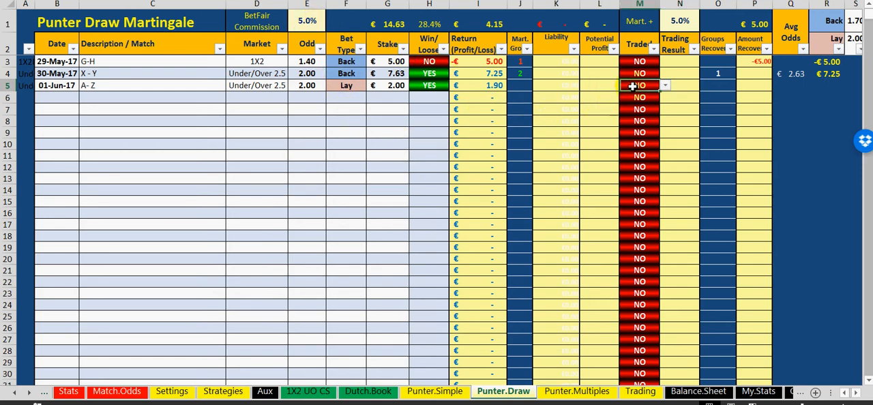
click(664, 86)
click(661, 97)
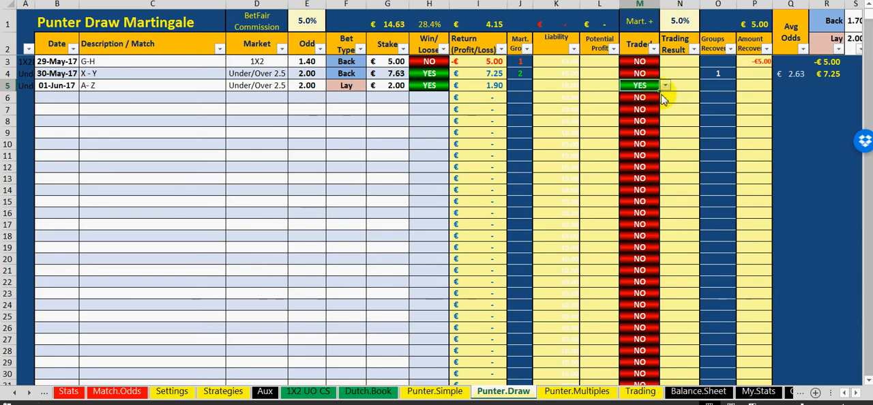
click(678, 86)
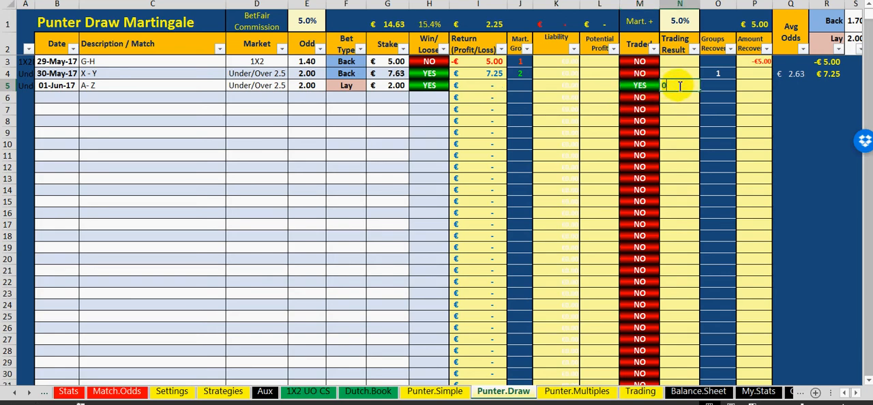
click(361, 152)
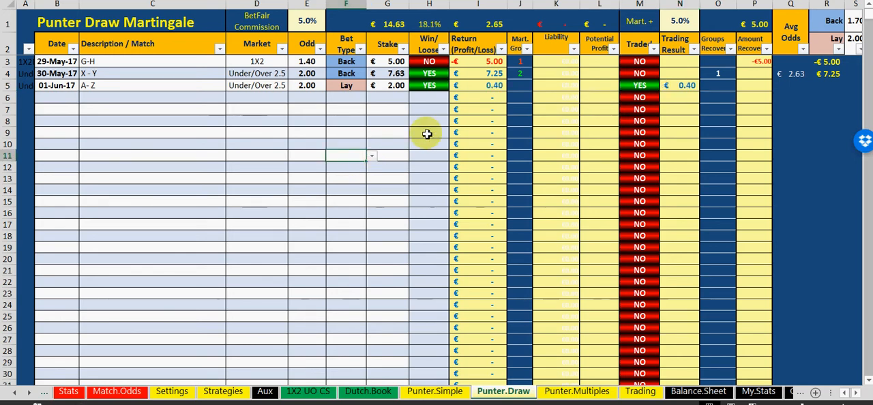
Assign the A- Z bet to martingale group 3 and review the group entries of the G-H and X - Y bets
click(516, 86)
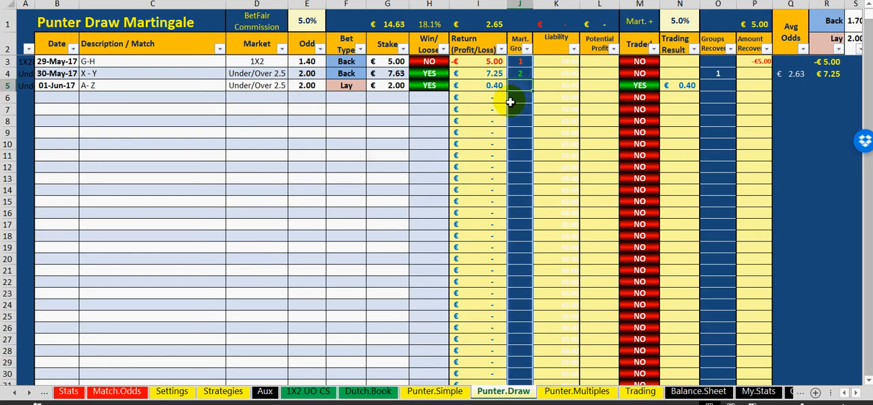
click(373, 146)
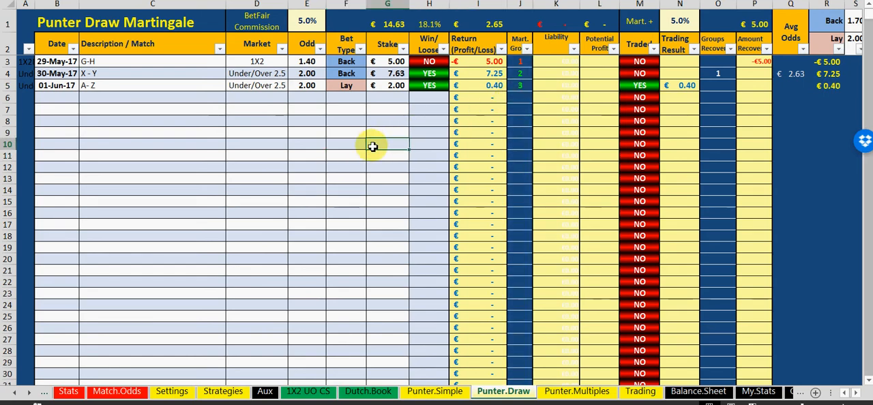
click(527, 61)
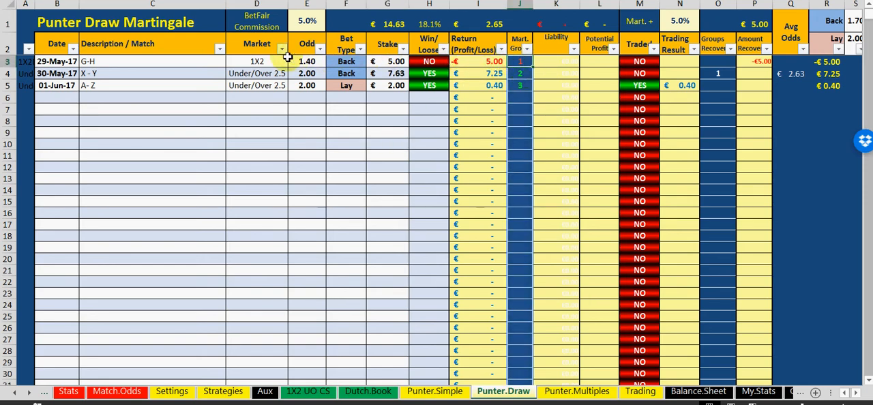
click(519, 73)
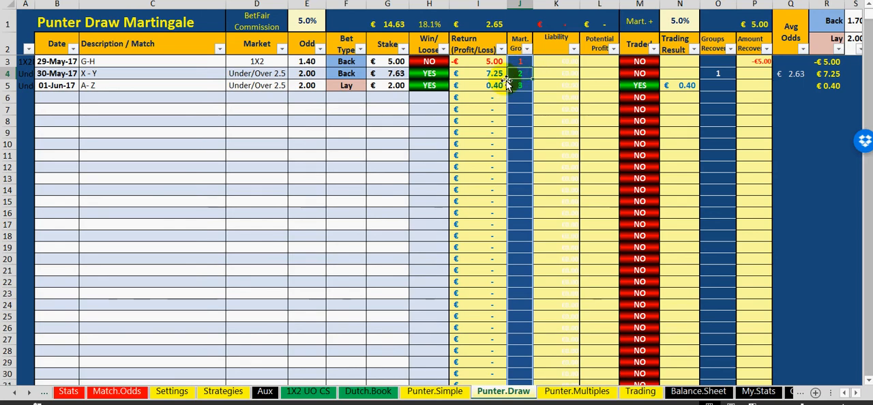
click(360, 122)
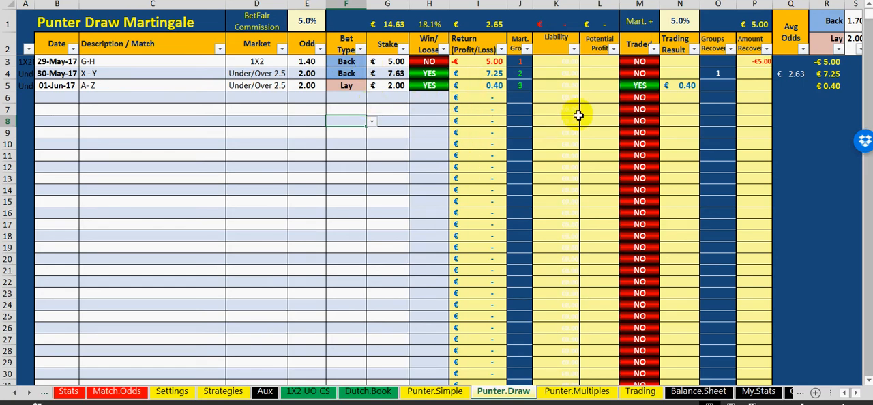
scroll(445, 109, down, 1)
scroll(273, 186, up, 1)
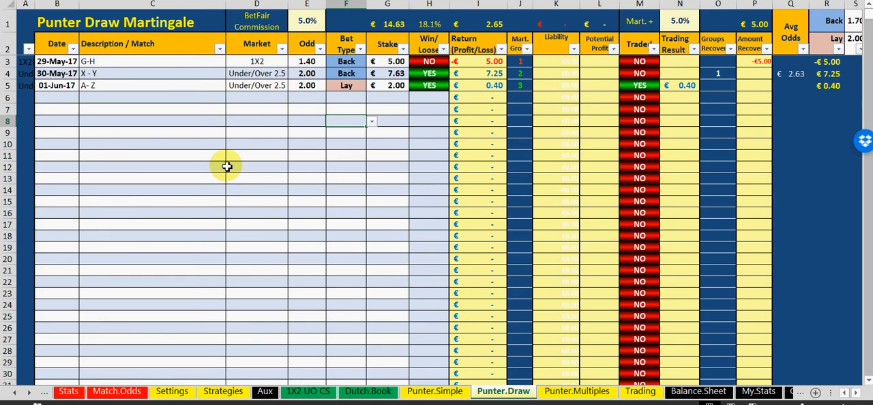
click(208, 134)
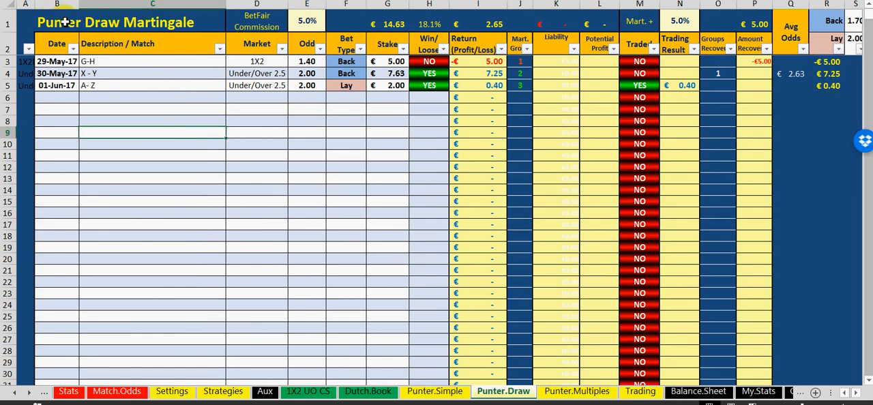
click(65, 21)
click(164, 120)
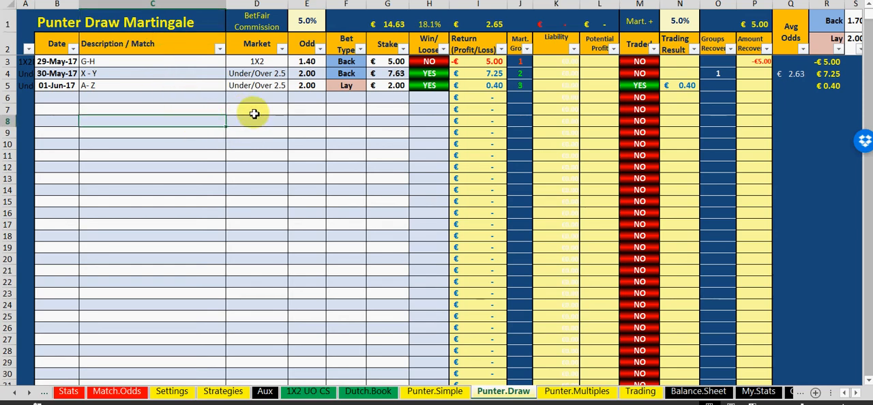
Change the market of the X - Y bet to Draw
click(285, 61)
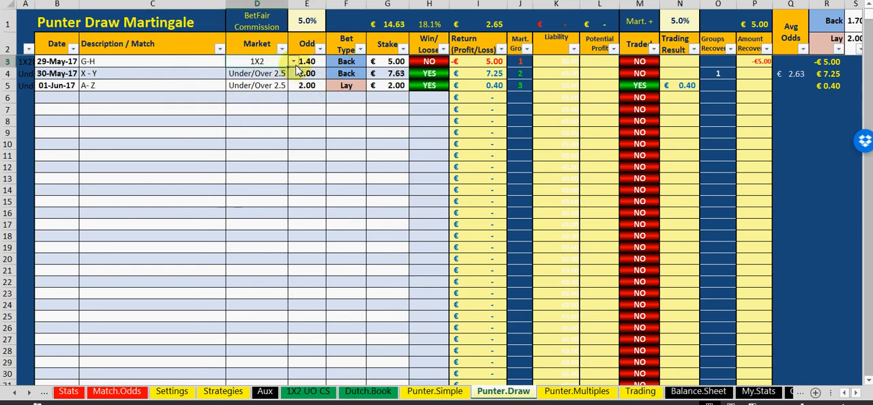
click(280, 72)
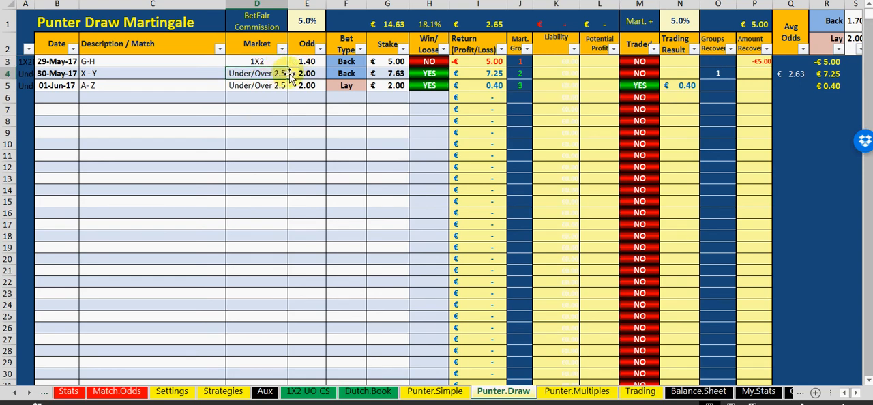
click(293, 74)
drag(293, 105, 293, 129)
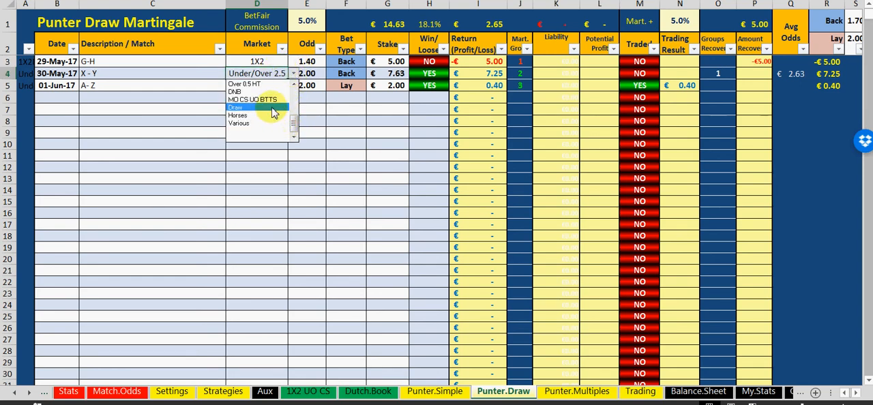
click(271, 107)
Change the market of the G-H bet to Draw
click(269, 61)
click(293, 61)
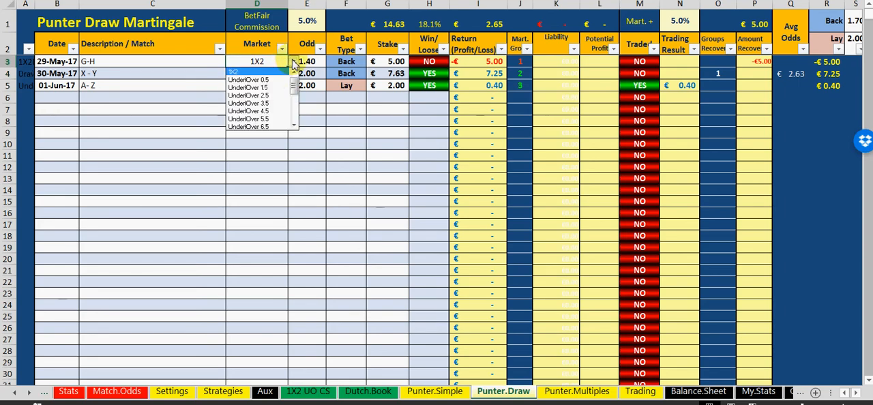
mouse_move(293, 87)
mouse_down()
mouse_move(295, 111)
mouse_move(284, 117)
mouse_up()
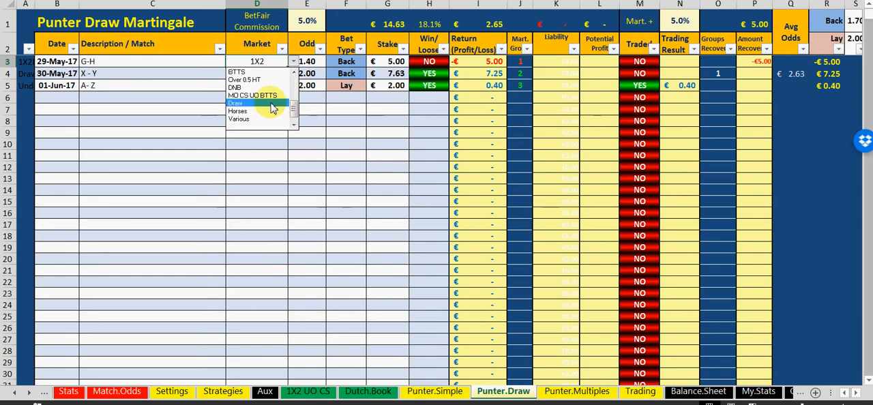
click(280, 113)
Change the market of the A- Z bet to Draw
click(272, 87)
click(293, 85)
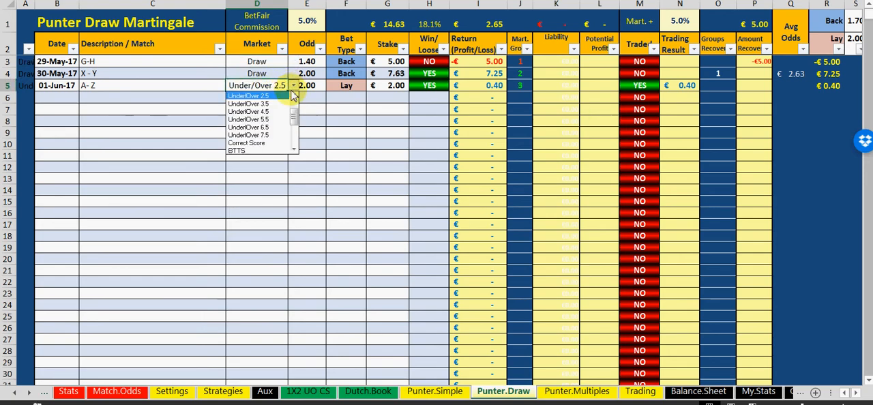
click(294, 150)
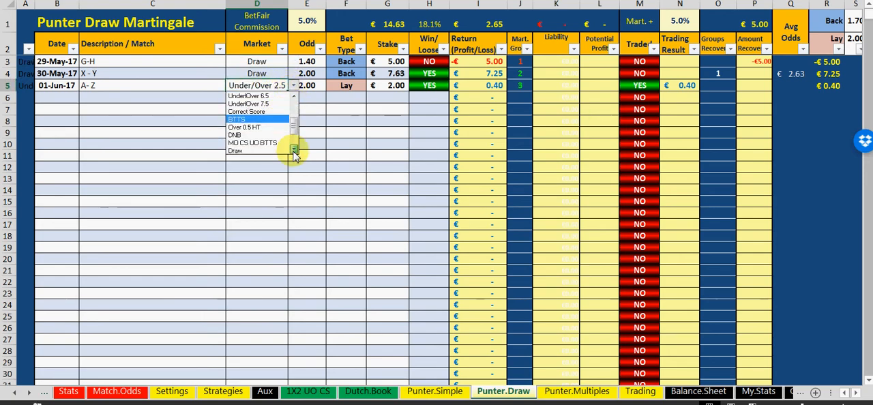
click(274, 127)
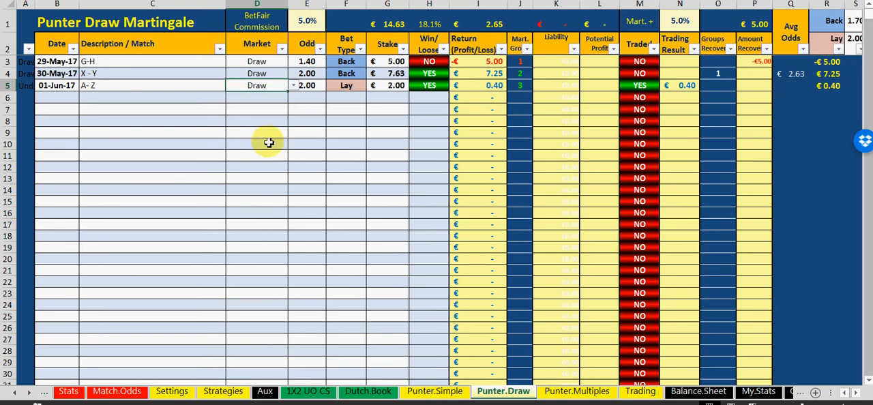
click(267, 142)
Set the odds to 3.30 for the G-H bet, 3.20 for the X - Y bet and 3.40 for the A- Z bet
click(306, 62)
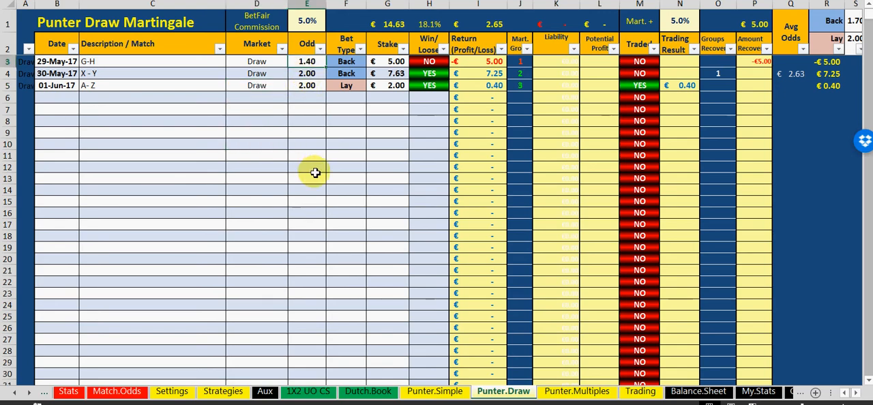
text(3.3)
click(307, 74)
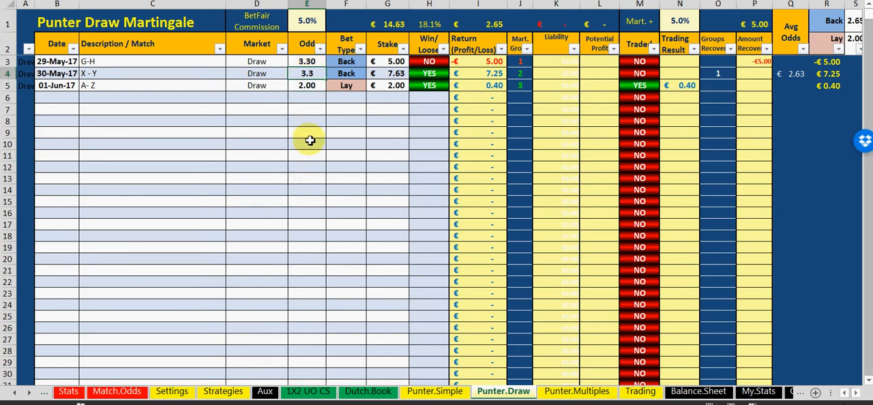
text(3.2)
key(Return)
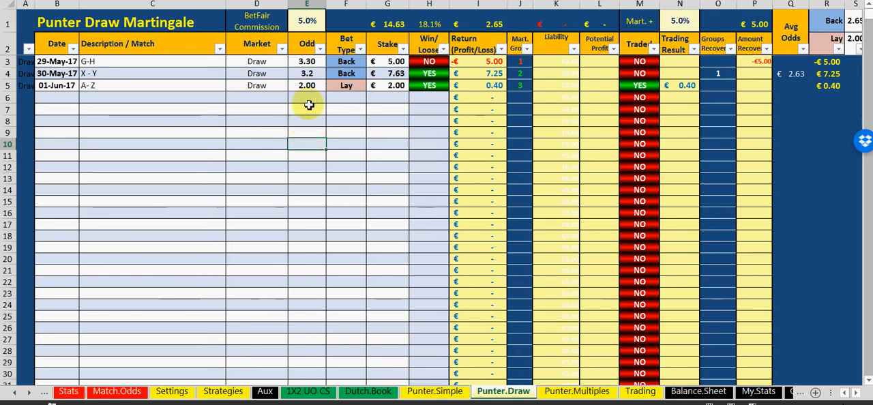
click(312, 158)
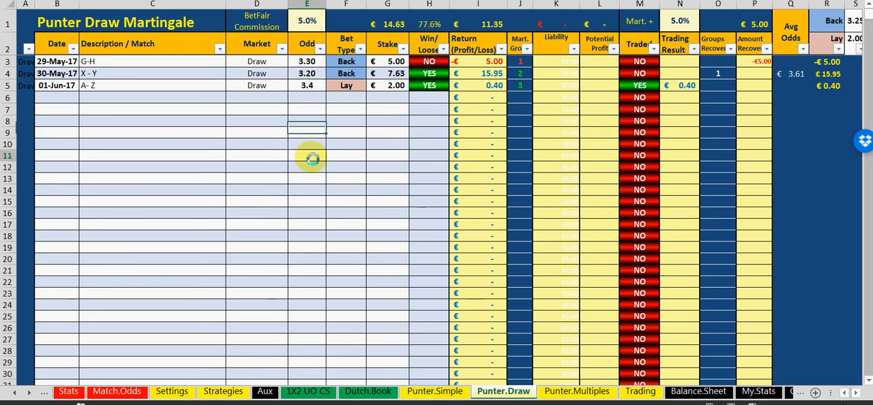
click(267, 143)
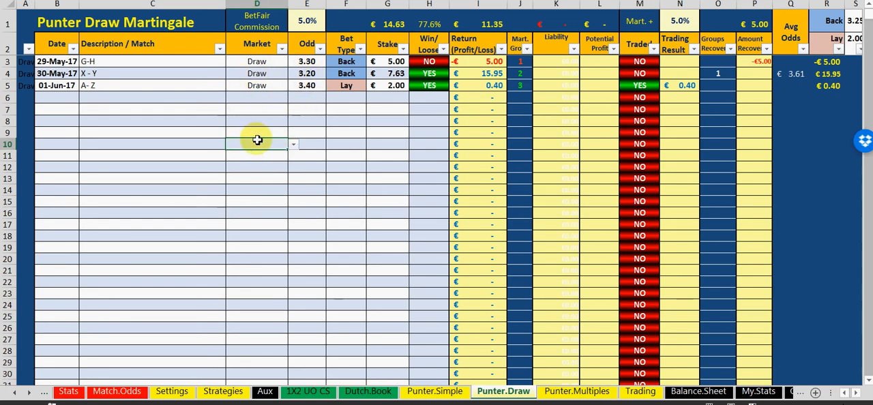
click(246, 120)
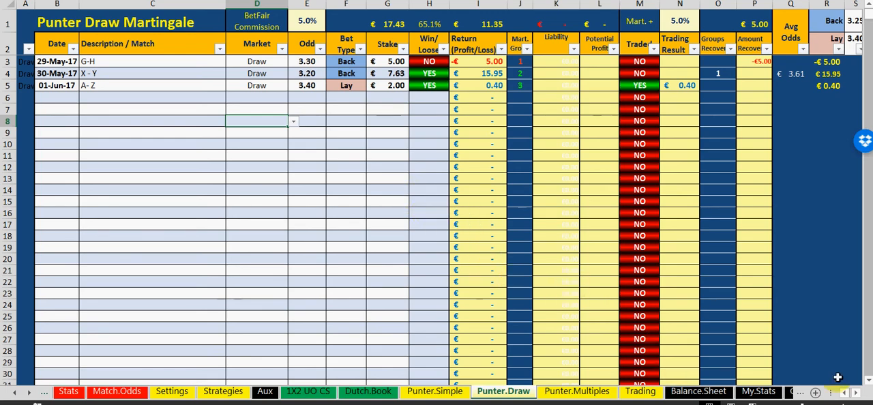
Check the 29 May Punter Simple return in the Balance.Sheet worksheet and open the My.Stats worksheet
click(697, 390)
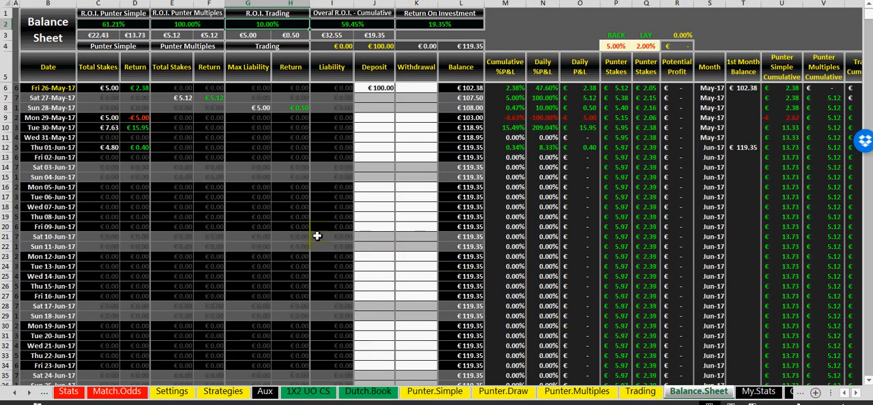
click(135, 118)
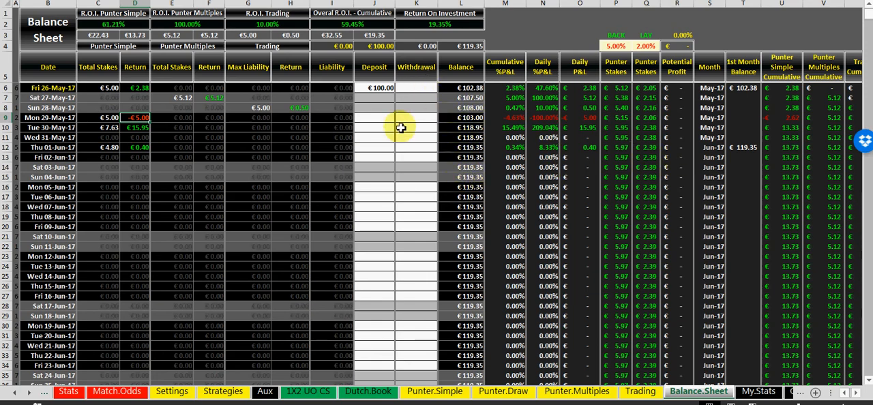
click(762, 394)
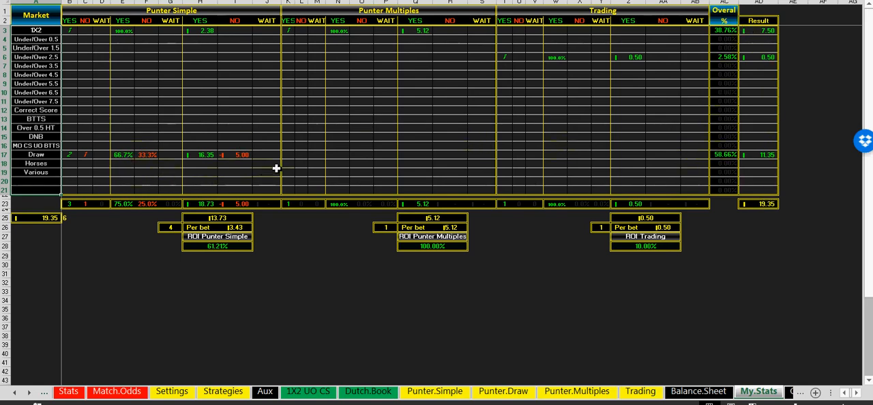
Check the ROI figures for Punter Simple and Punter Multiples in the My.Stats worksheet
click(208, 247)
click(451, 246)
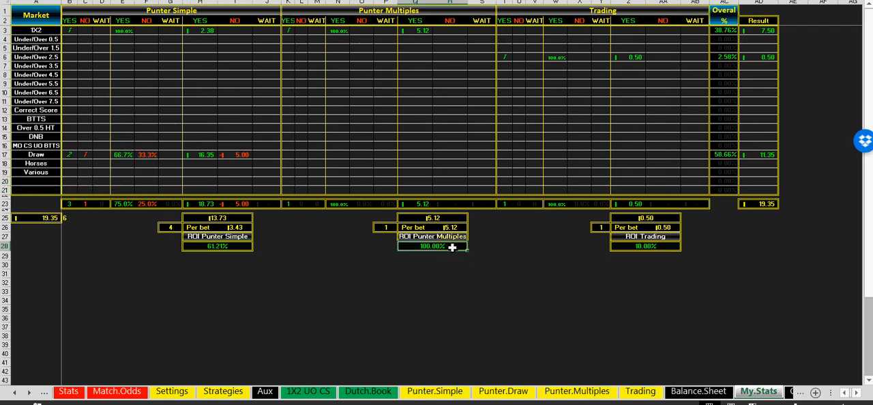
click(579, 291)
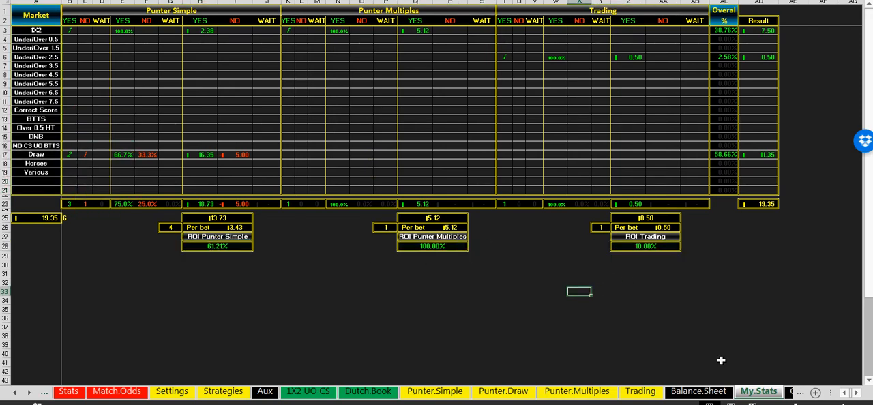
Open the Graphs worksheet and update its graphs with the recorded bets
click(791, 392)
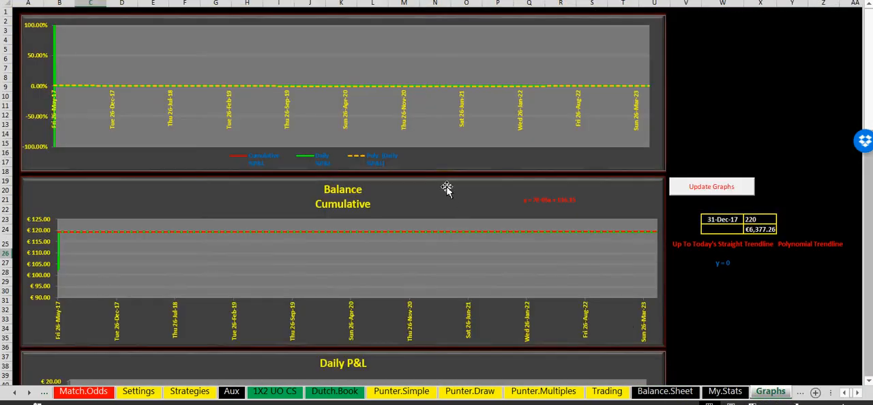
click(712, 189)
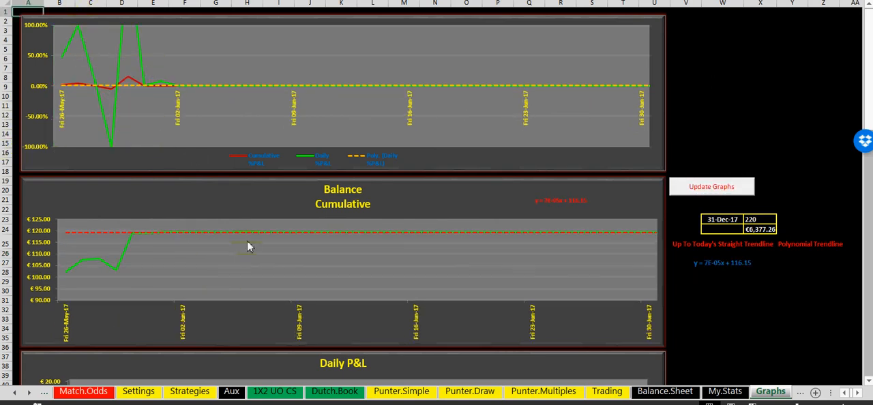
Examine the Balance Cumulative, Daily P&L, Return On Investment and cumulative bet-type charts in the Graphs worksheet
scroll(261, 214, down, 3)
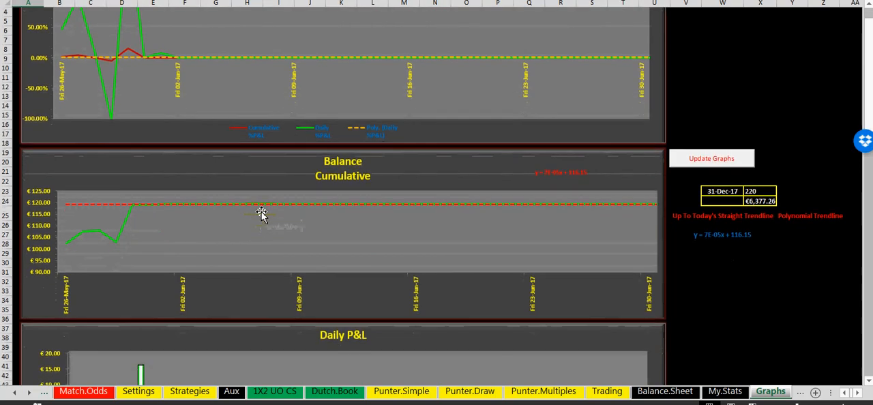
scroll(260, 210, down, 3)
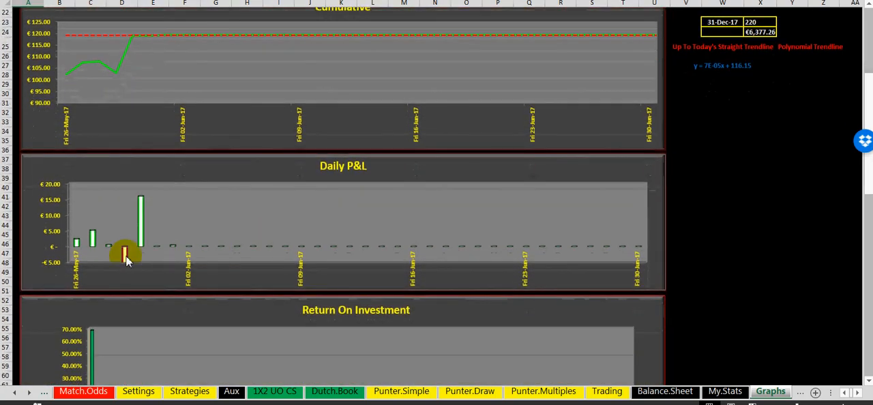
scroll(336, 202, down, 3)
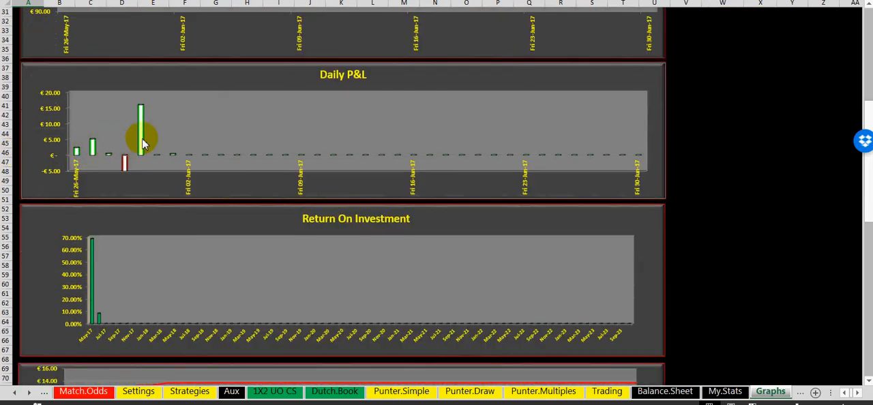
scroll(133, 214, down, 2)
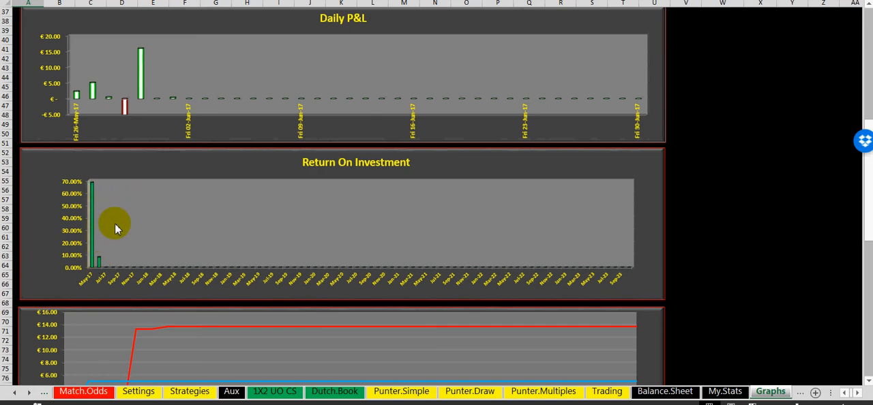
scroll(114, 225, down, 1)
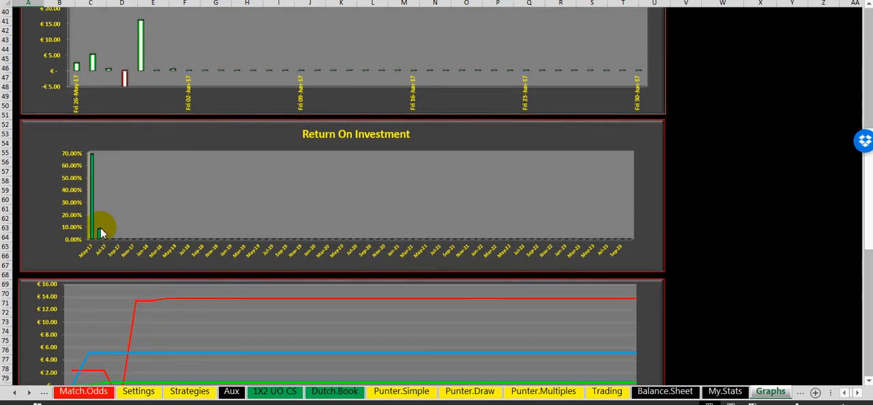
scroll(166, 216, down, 4)
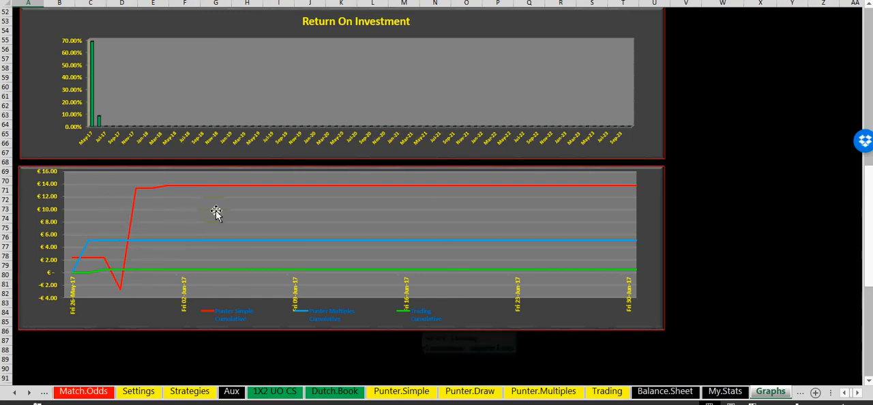
scroll(412, 263, down, 4)
scroll(412, 263, up, 20)
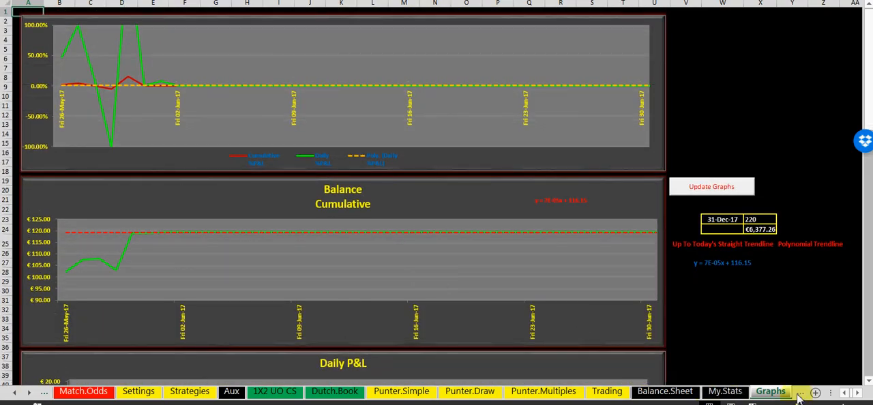
Open the Monthly.Stats worksheet and check the May-17 and Jun-17 return on investment, 1st of the month balance and Punter Simple - LAY section
click(30, 394)
click(29, 393)
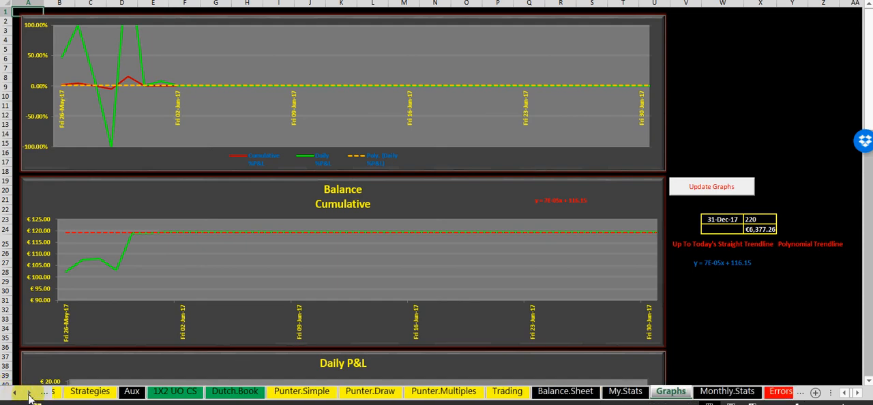
click(29, 394)
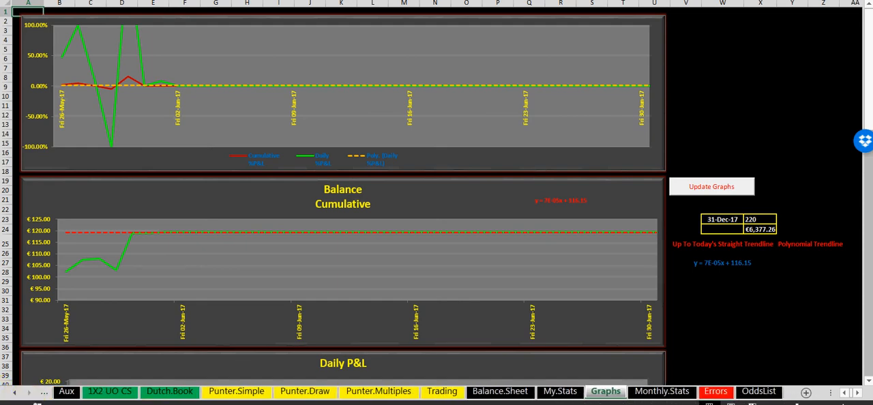
click(647, 393)
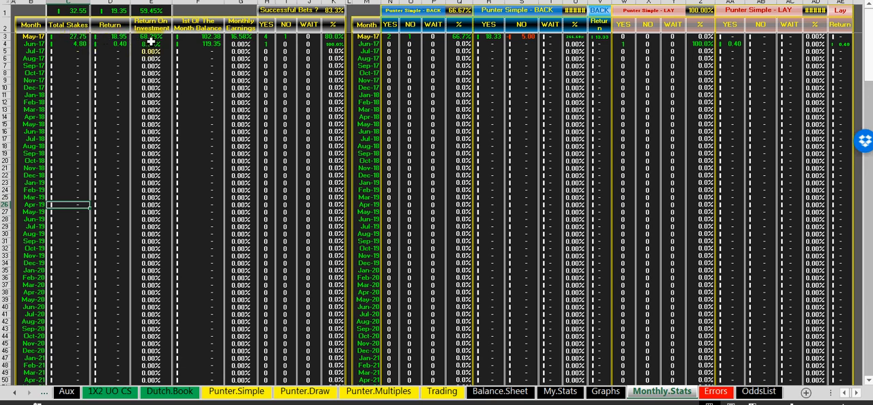
drag(152, 36, 149, 49)
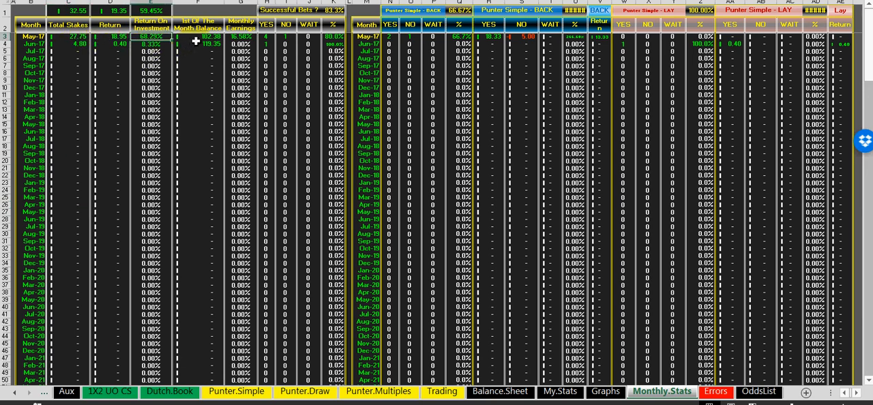
drag(198, 38, 197, 45)
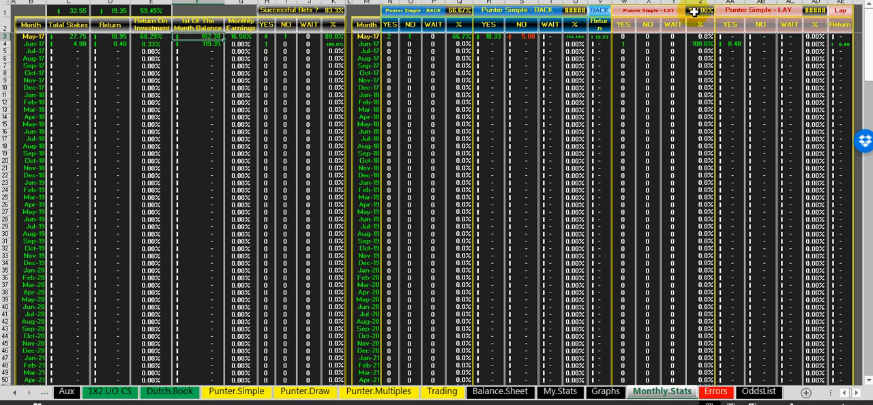
click(642, 12)
Look through the monthly tables down to the Punter Multiple - BACK and Trading sections and return to the first months
scroll(489, 179, down, 2)
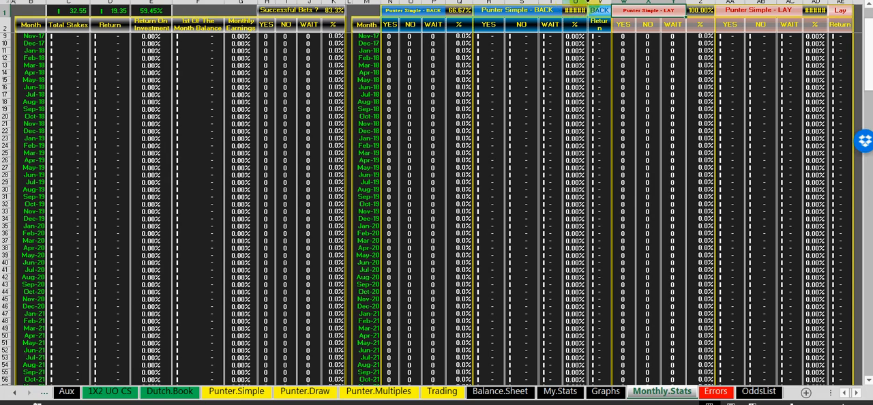
scroll(523, 150, down, 9)
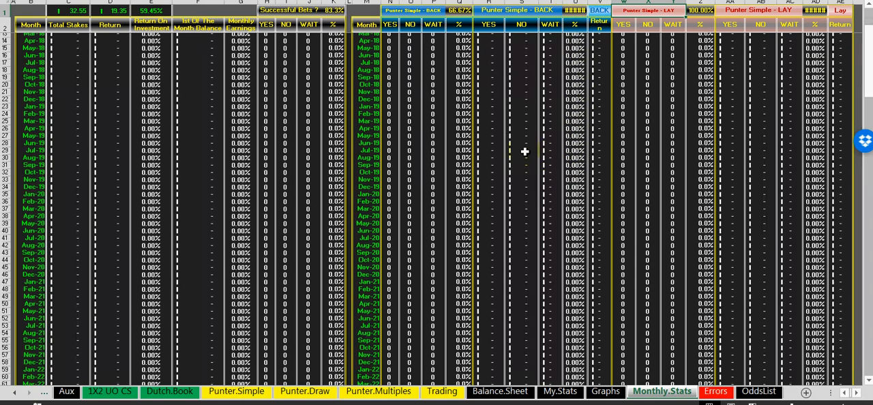
scroll(448, 158, down, 8)
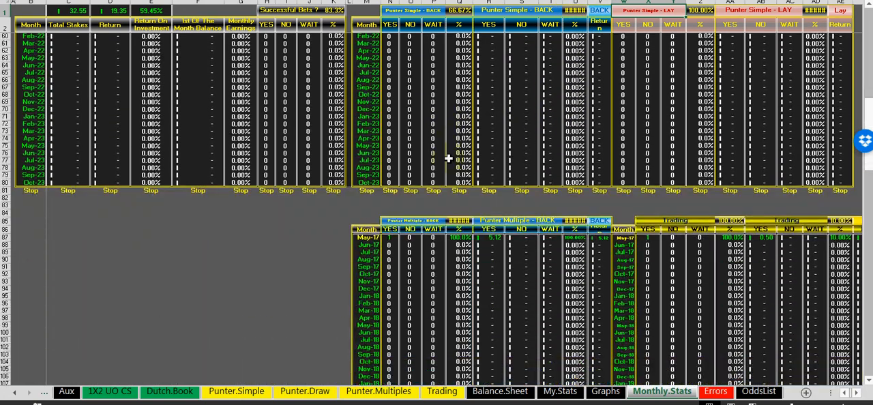
scroll(448, 158, down, 6)
scroll(449, 158, down, 1)
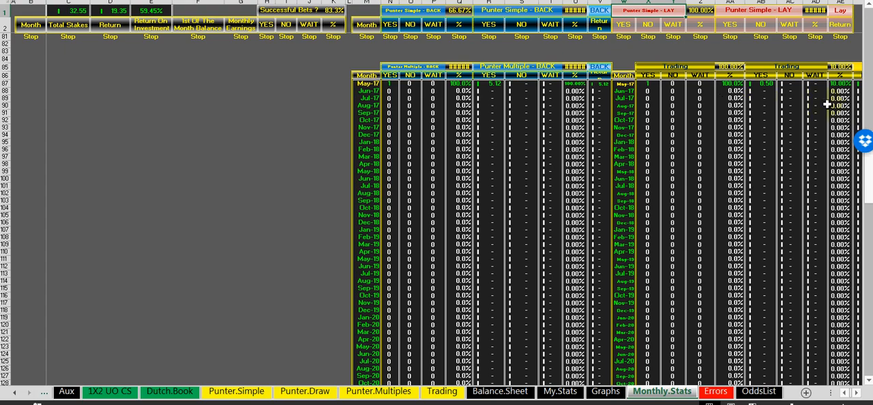
scroll(781, 131, up, 20)
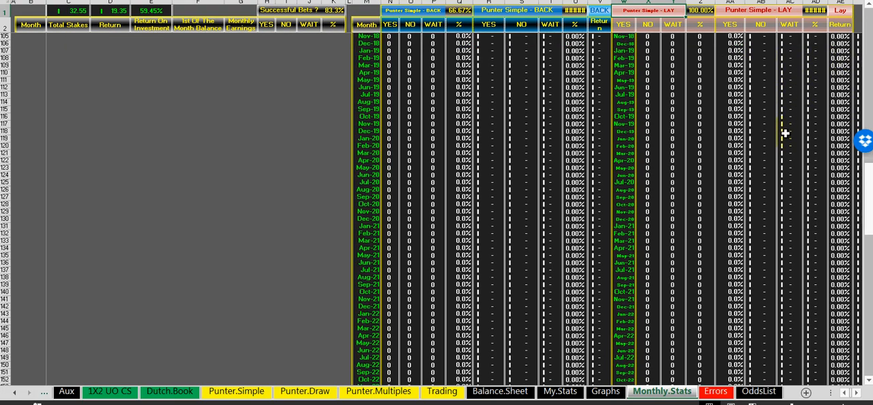
scroll(592, 142, up, 6)
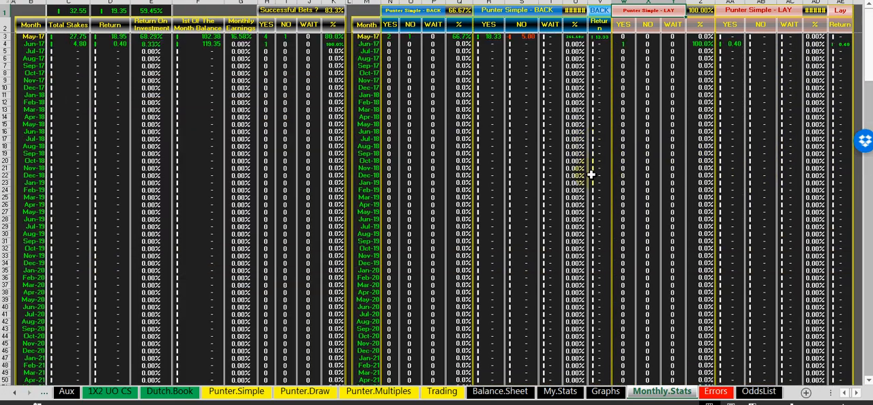
Review the Deposit and Withdrawal columns around early June in the Balance.Sheet worksheet and reopen the My.Stats worksheet
click(500, 391)
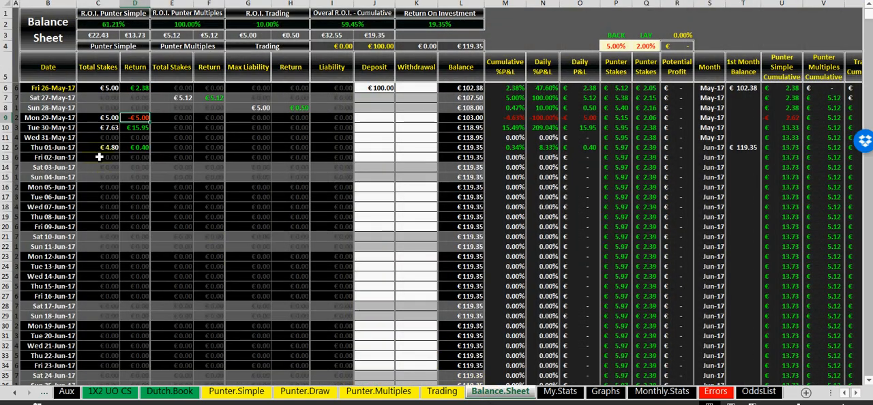
click(387, 197)
click(380, 187)
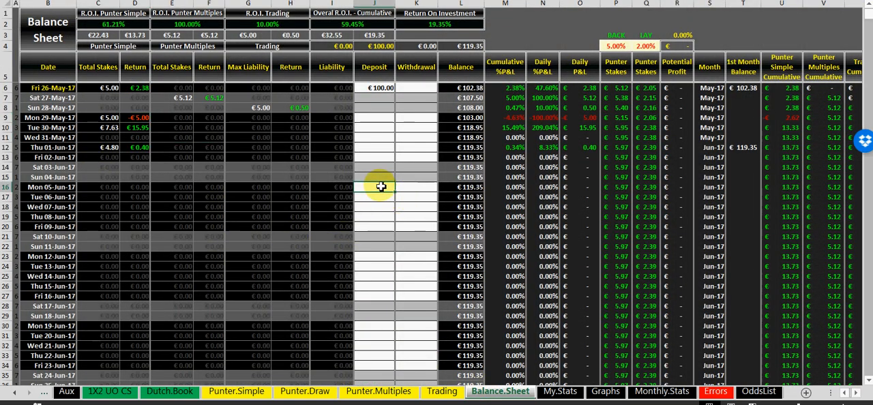
click(375, 159)
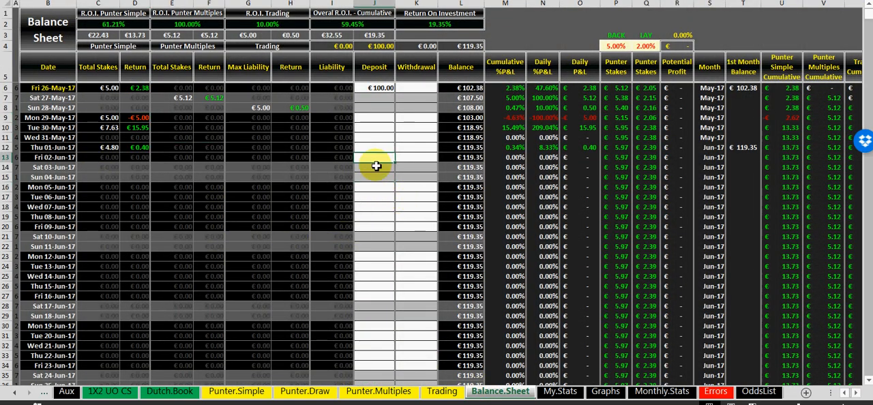
click(373, 168)
click(424, 171)
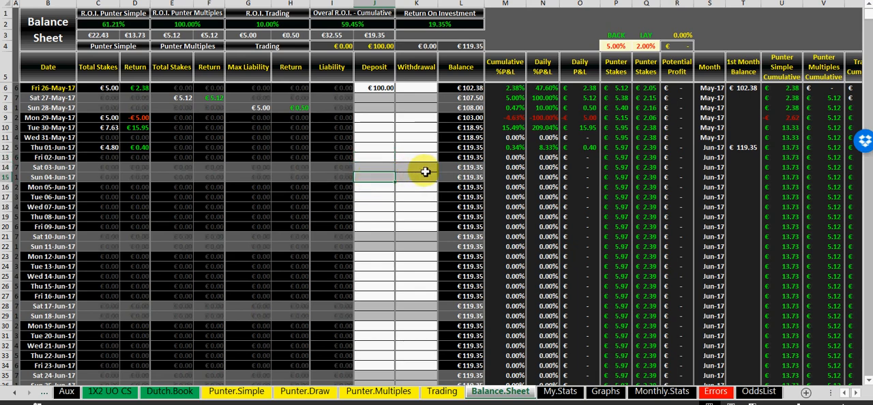
click(372, 169)
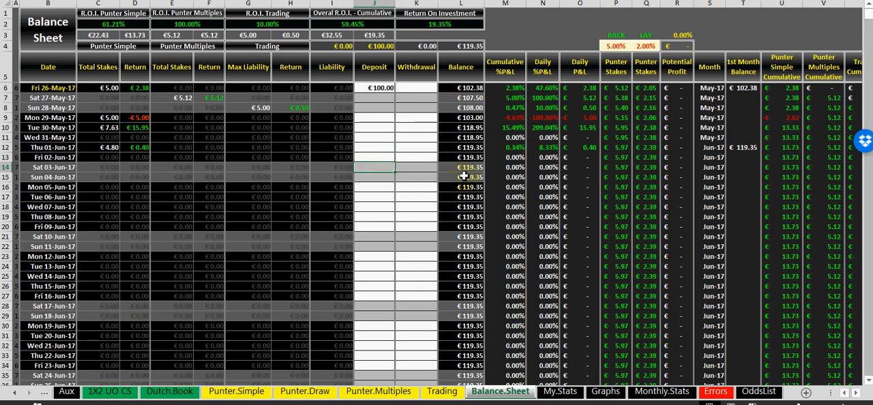
click(381, 135)
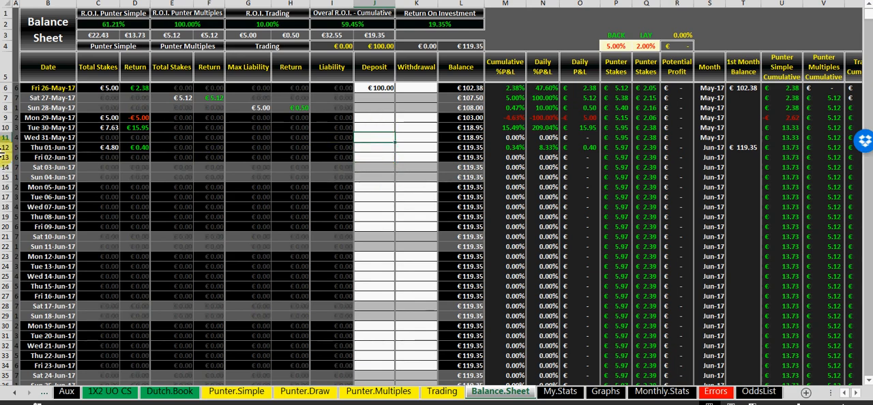
click(563, 392)
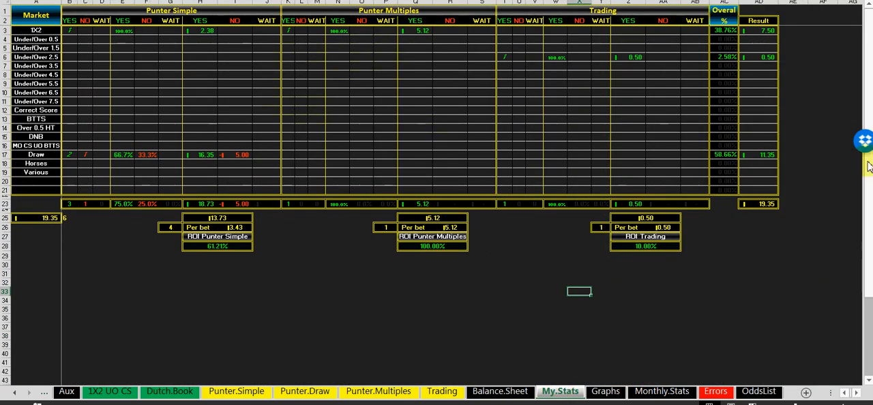